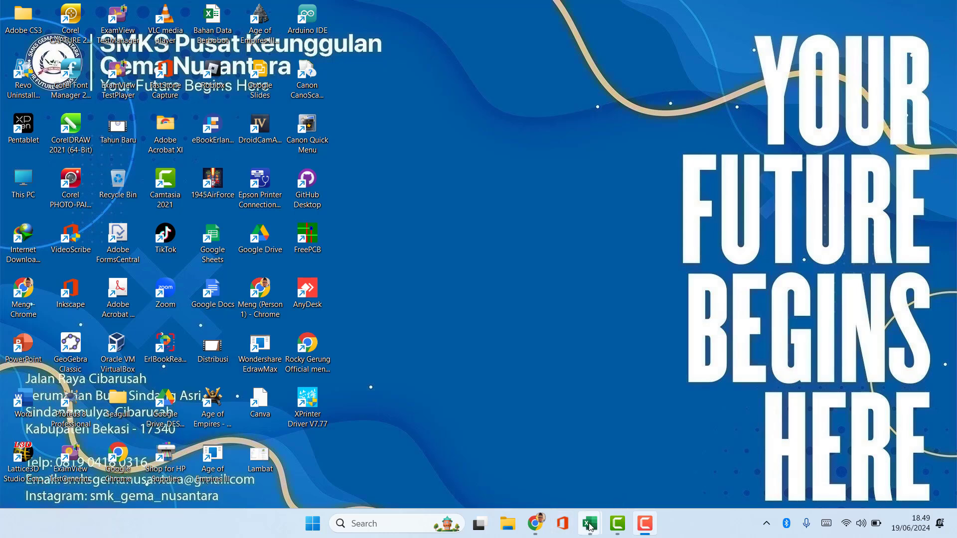
Switch to the Book2 workbook in Excel and review the title rows and the Kelas and Wali Kelas fields
mouse_move(591, 527)
left_click(645, 462)
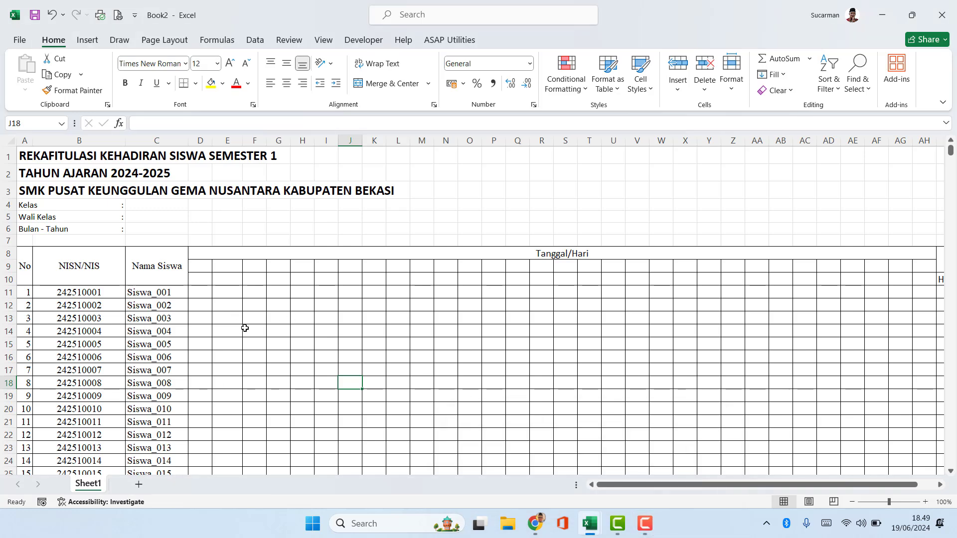
left_click(252, 229)
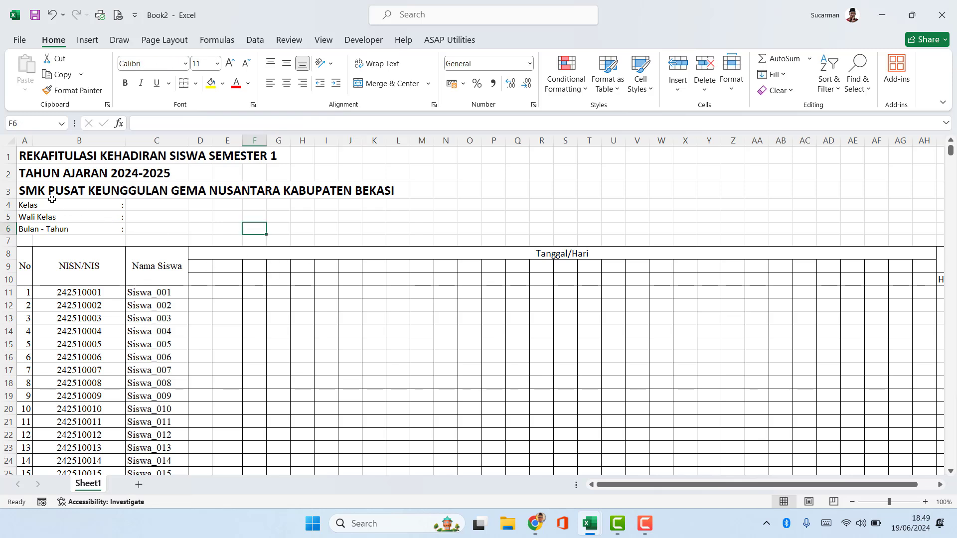
left_click(21, 157)
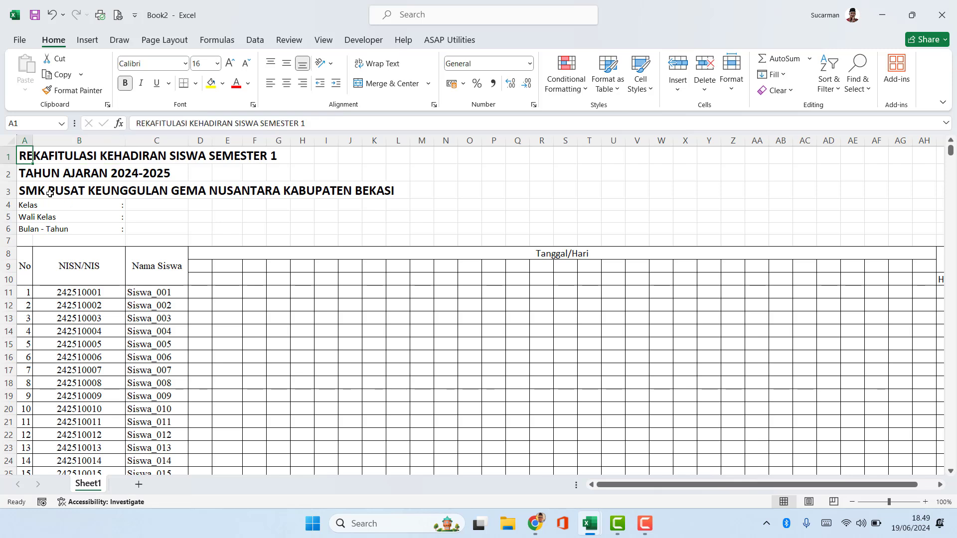
left_click(30, 190)
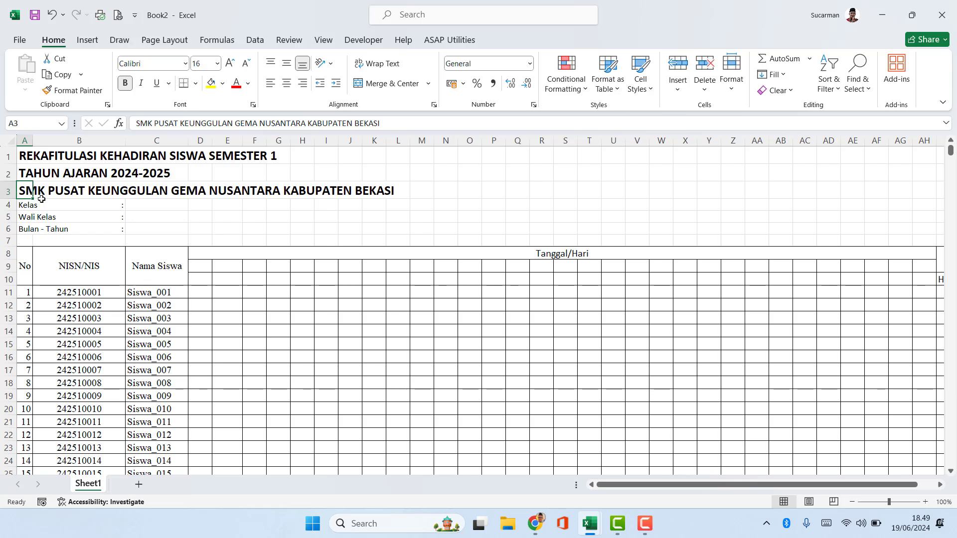
left_click(23, 205)
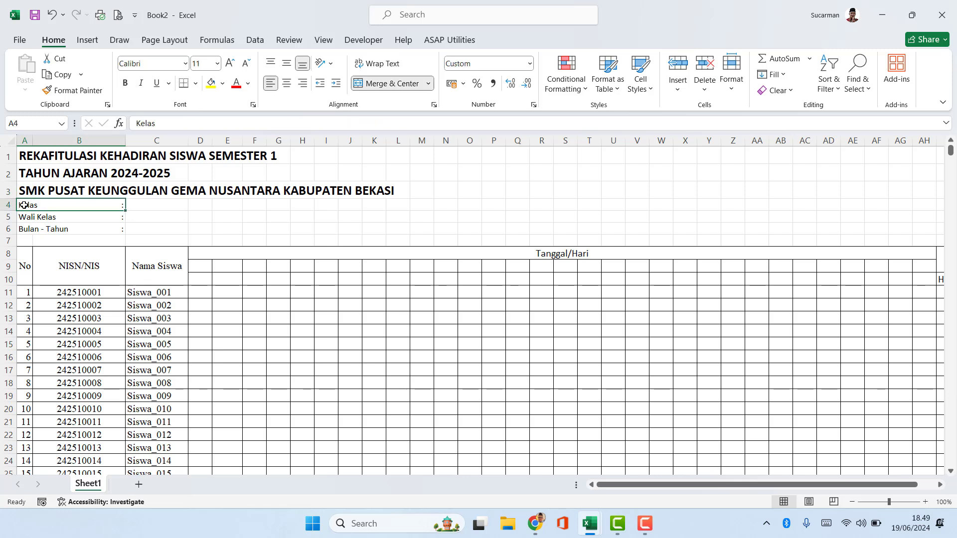
left_click(146, 204)
left_click(156, 218)
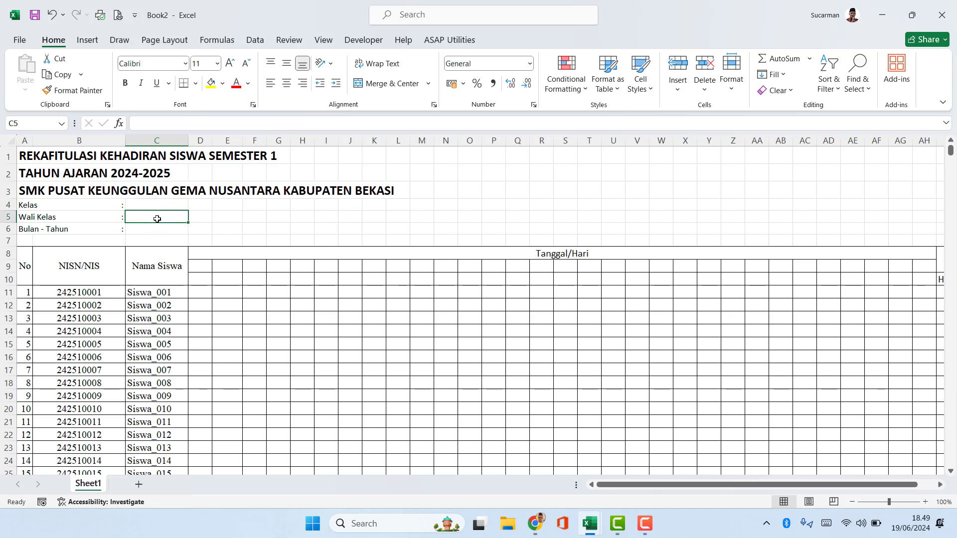
Link the Bulan - Tahun cell C6 to the first date cell with the formula =D9
left_click(167, 228)
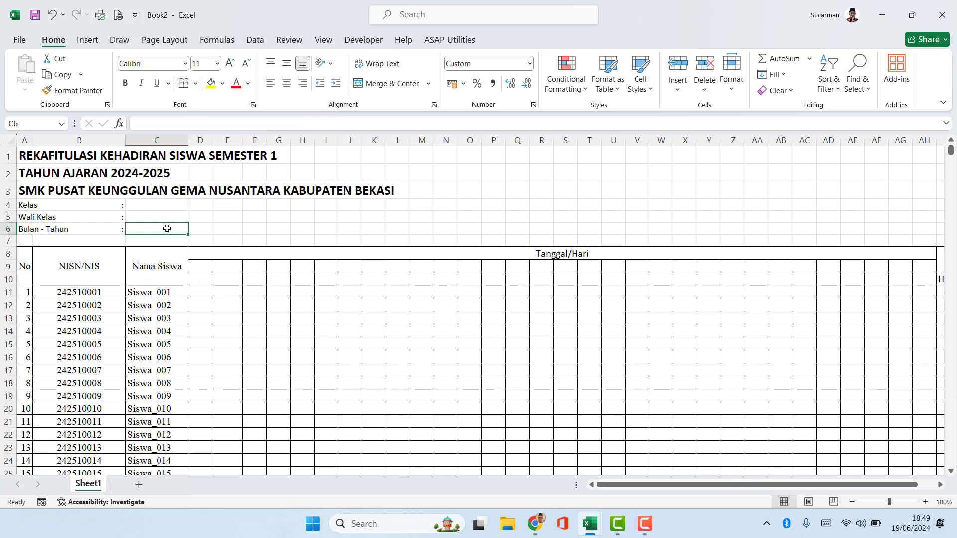
type("=")
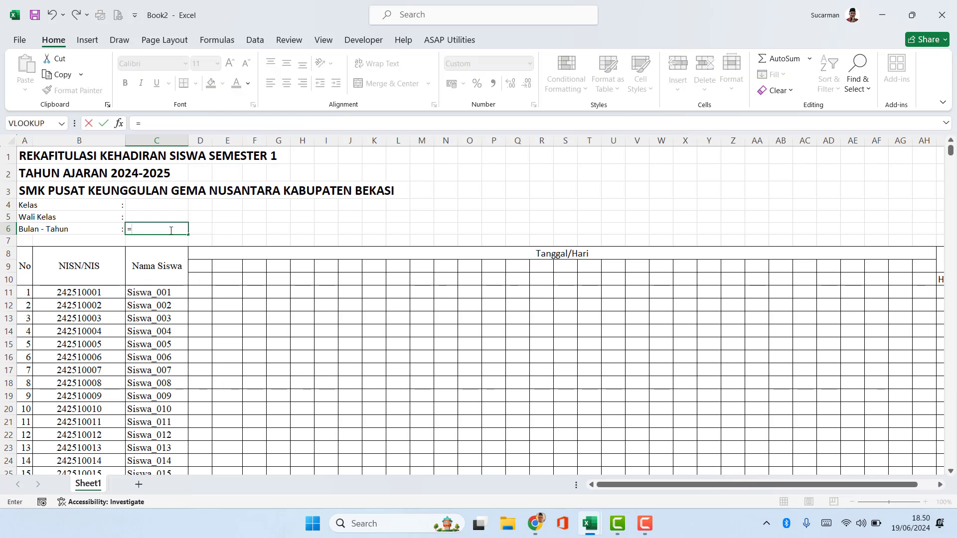
left_click(206, 268)
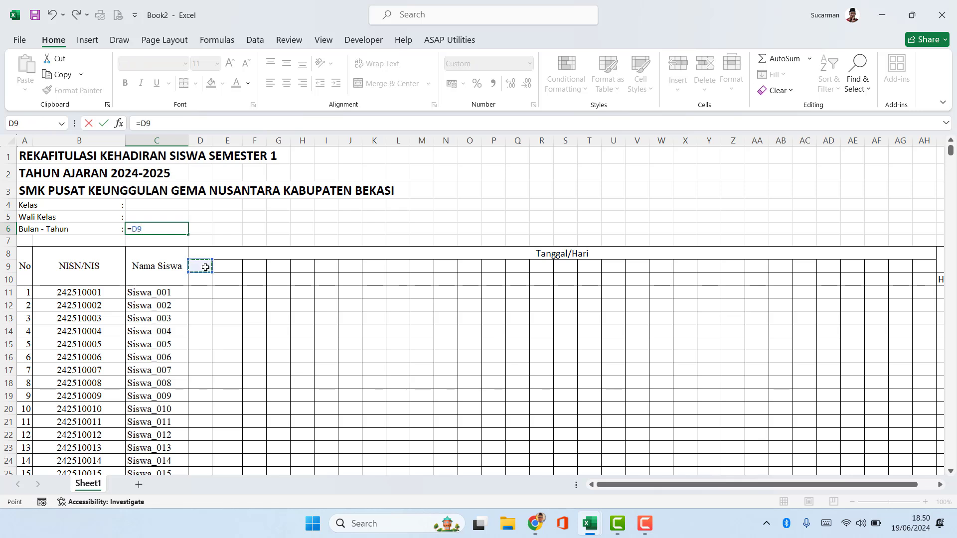
key("Return")
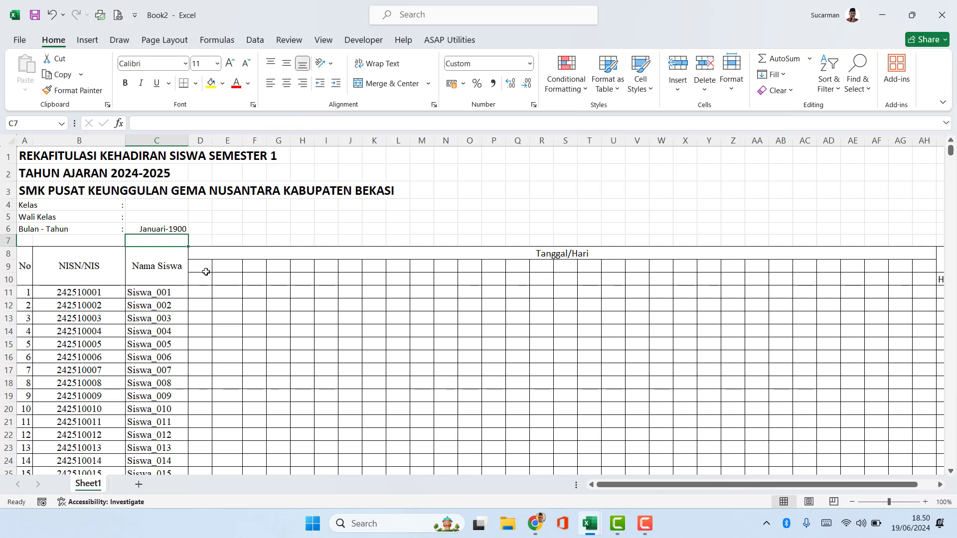
left_click(168, 229)
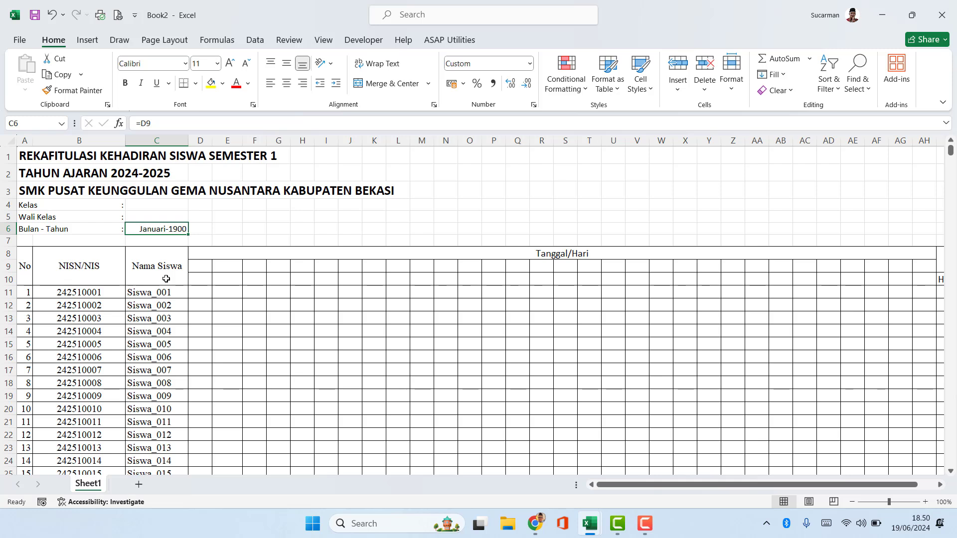
Rename the worksheet Sheet1 as Juli 2024
left_click(204, 267)
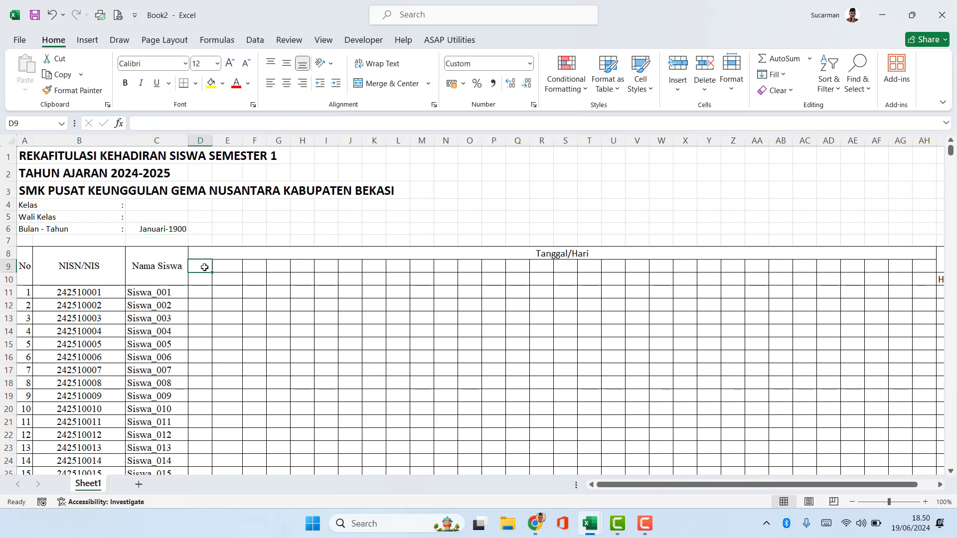
right_click(90, 484)
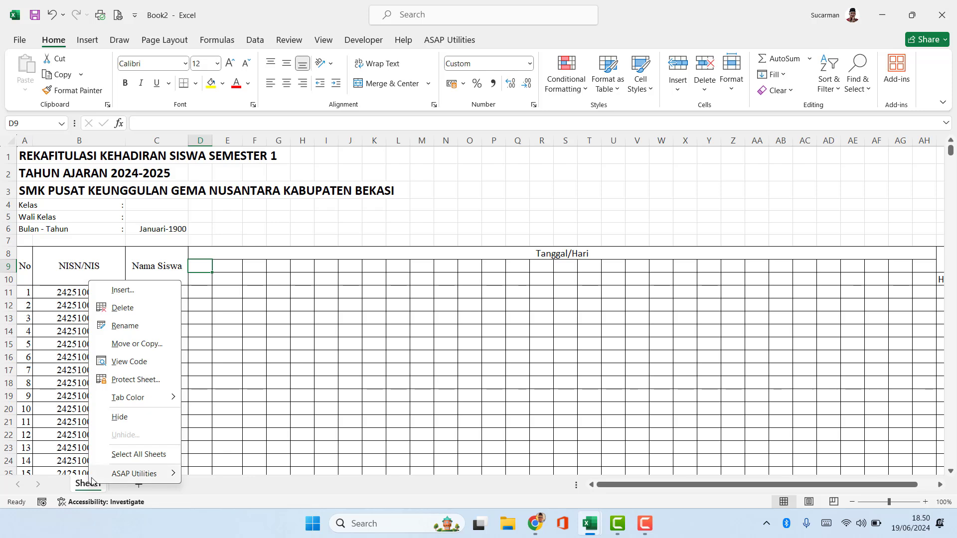
left_click(130, 327)
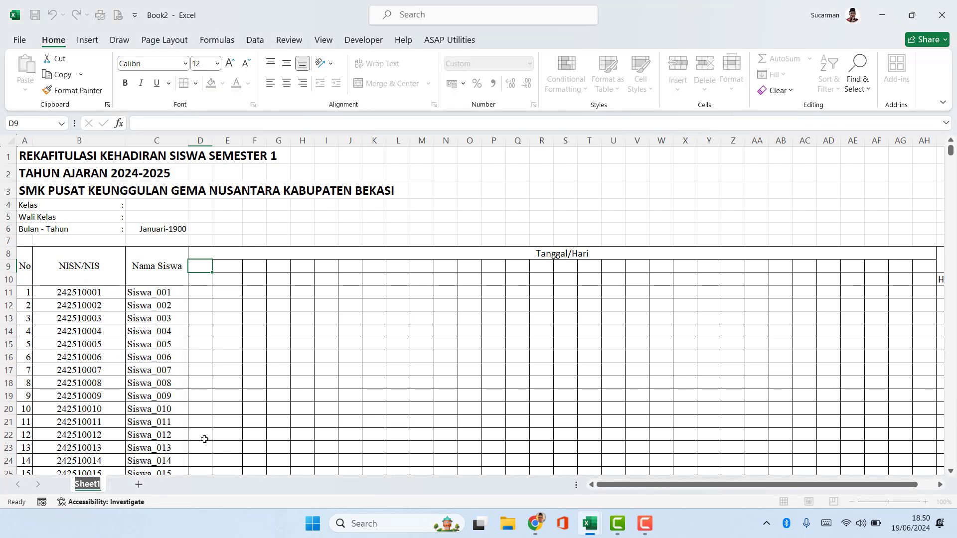
type("Juli 2024")
key("Return")
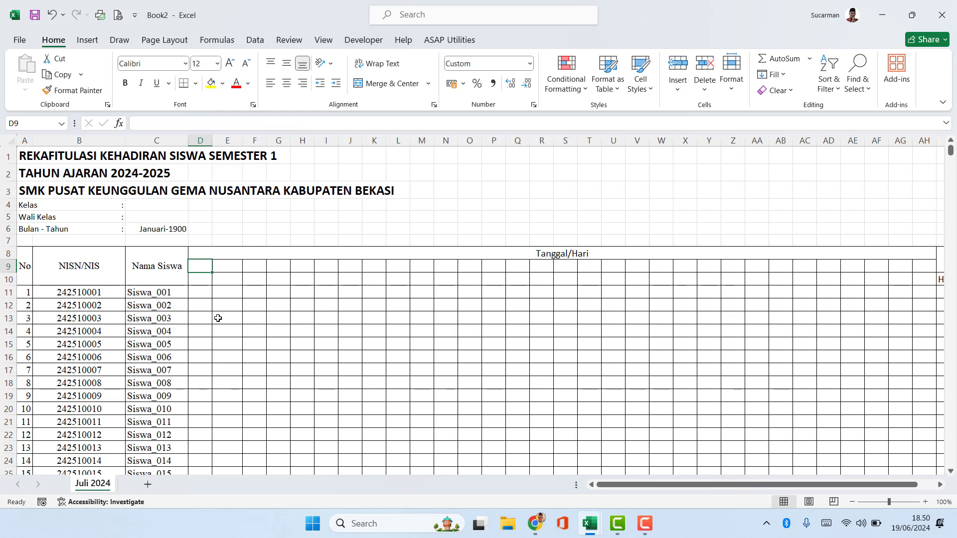
Enter the date 1/7/2024 in cell D9, the first cell under Tanggal/Hari
type("1/")
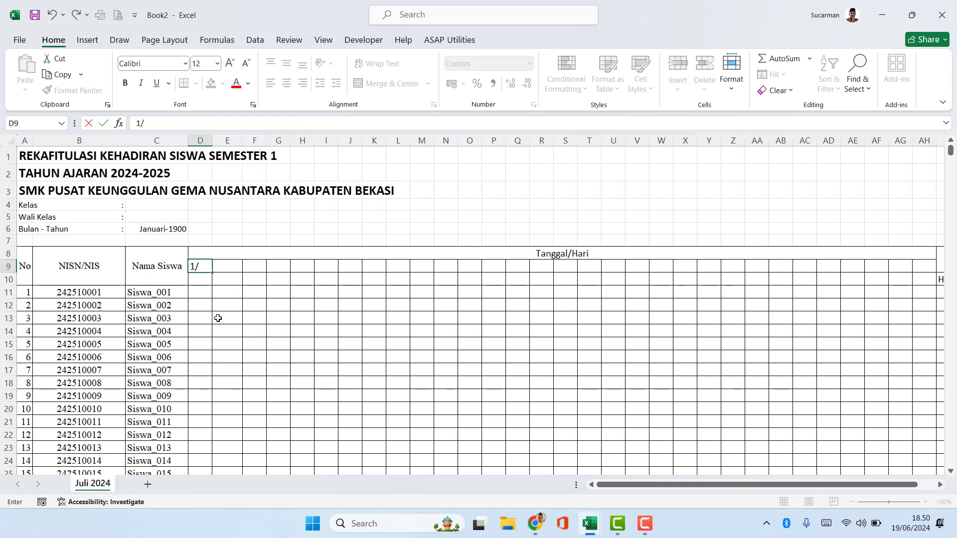
type("7/2024")
key("Return")
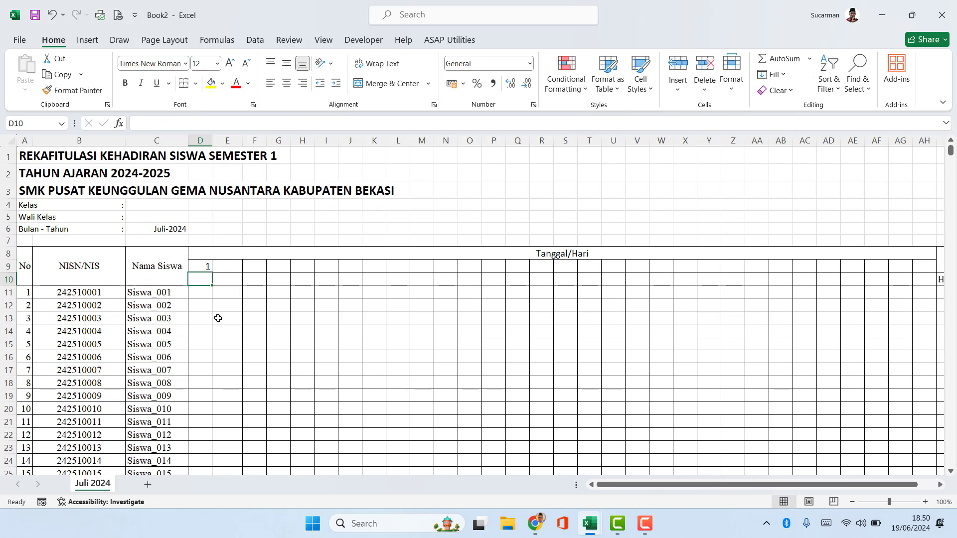
Apply the General number format to D9 and widen column D until the whole number fits
left_click(208, 267)
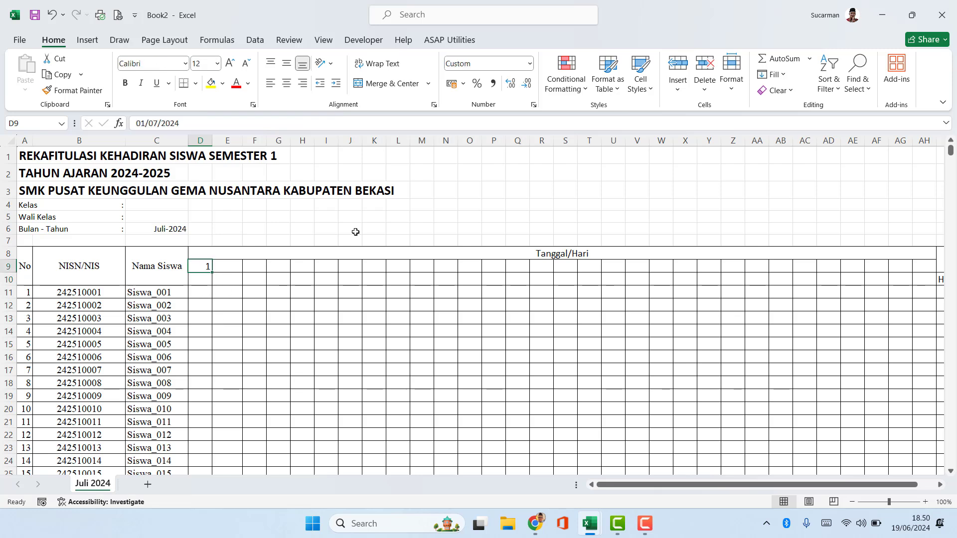
left_click(530, 65)
left_click(530, 64)
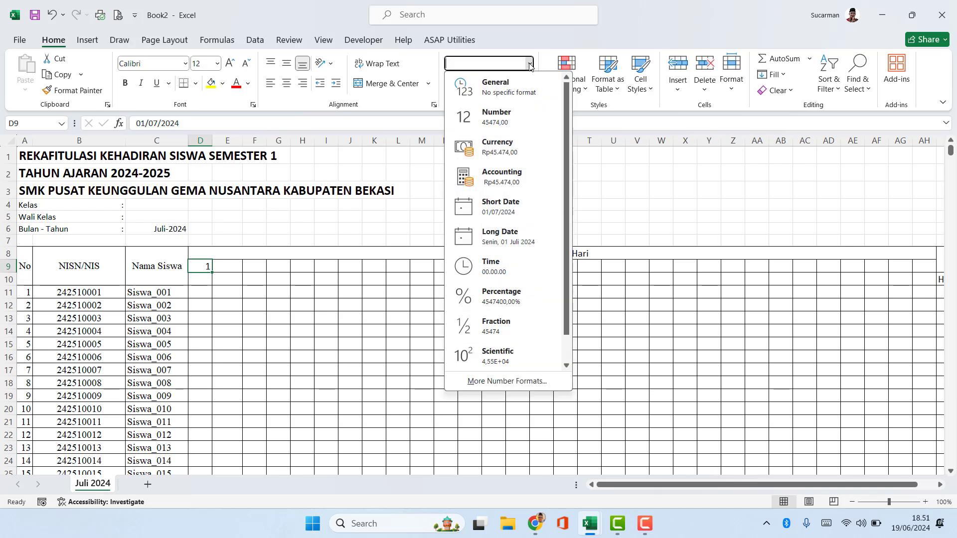
left_click(499, 87)
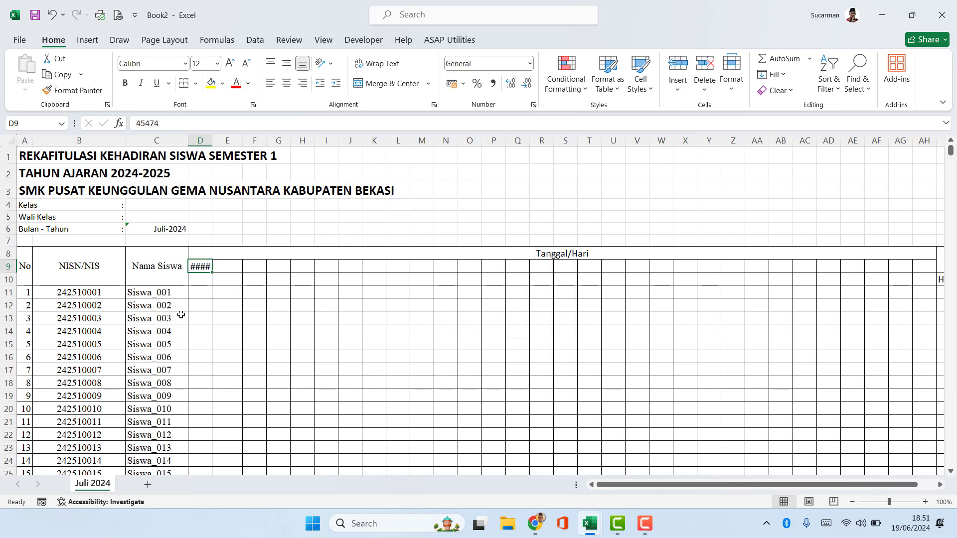
left_click_drag(212, 144, 226, 149)
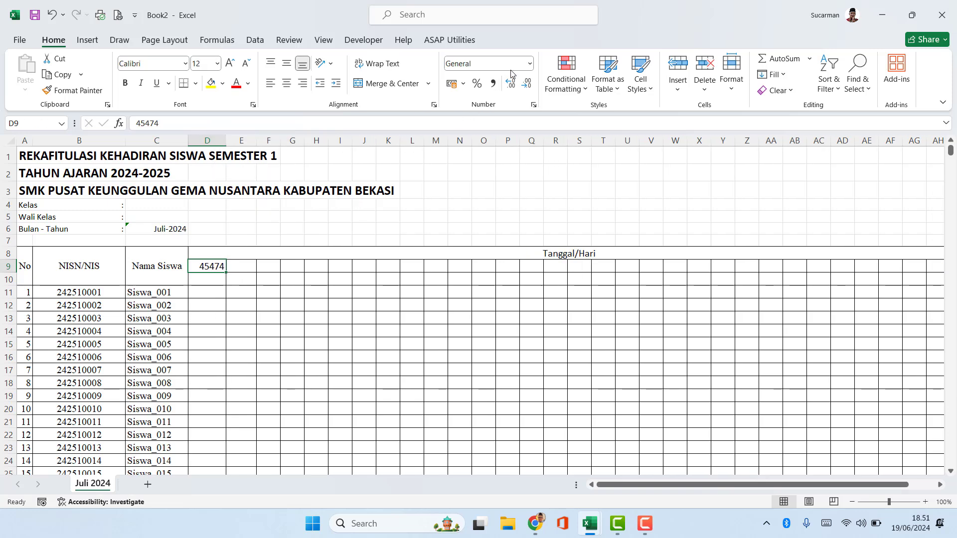
Apply the Short Date format to D9 and widen column D until the full date fits
left_click(529, 64)
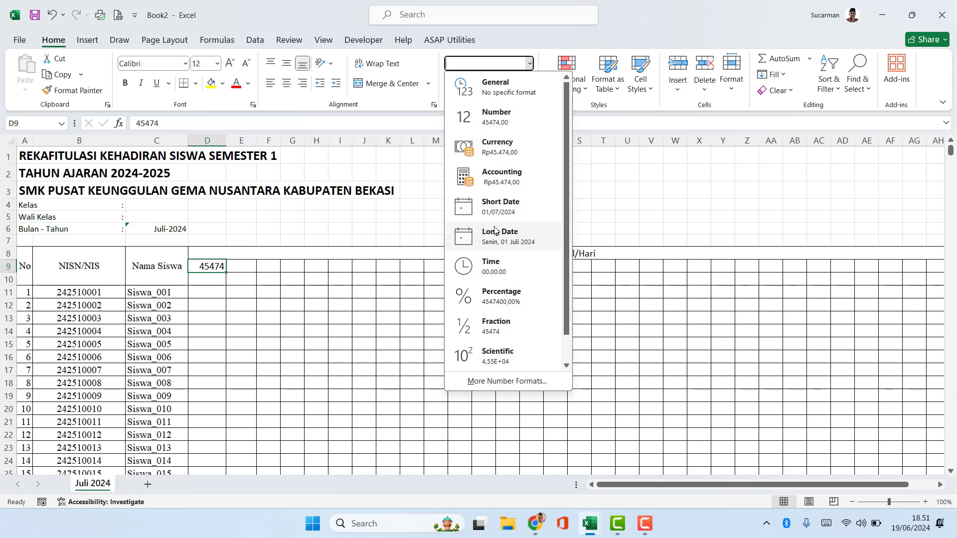
left_click(503, 208)
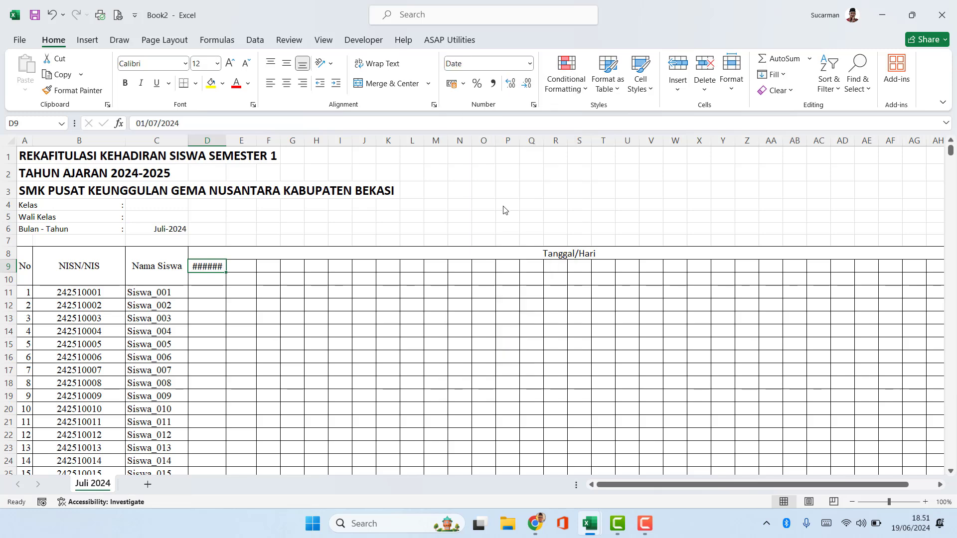
left_click_drag(227, 141, 247, 141)
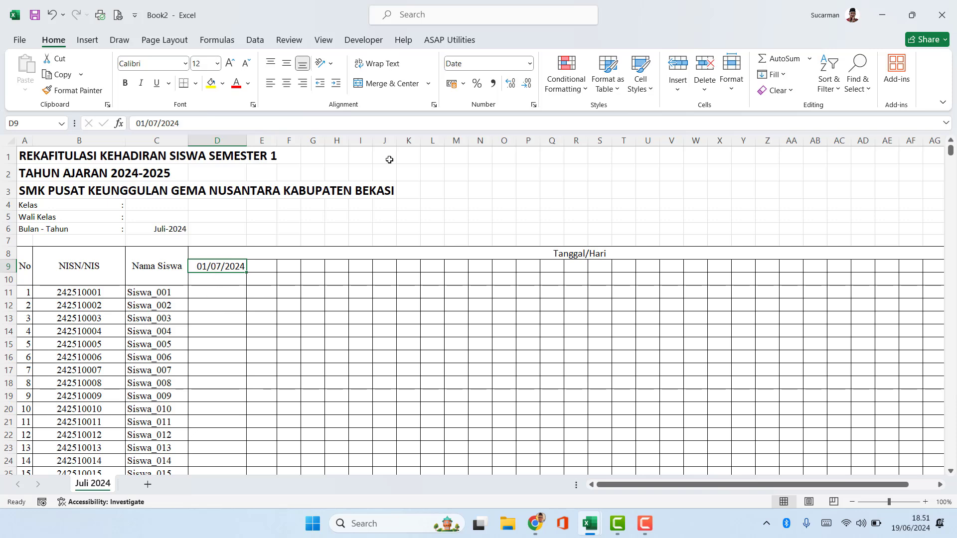
Apply the custom number format dd to D9 and narrow column D to fit the two-digit day
left_click(529, 62)
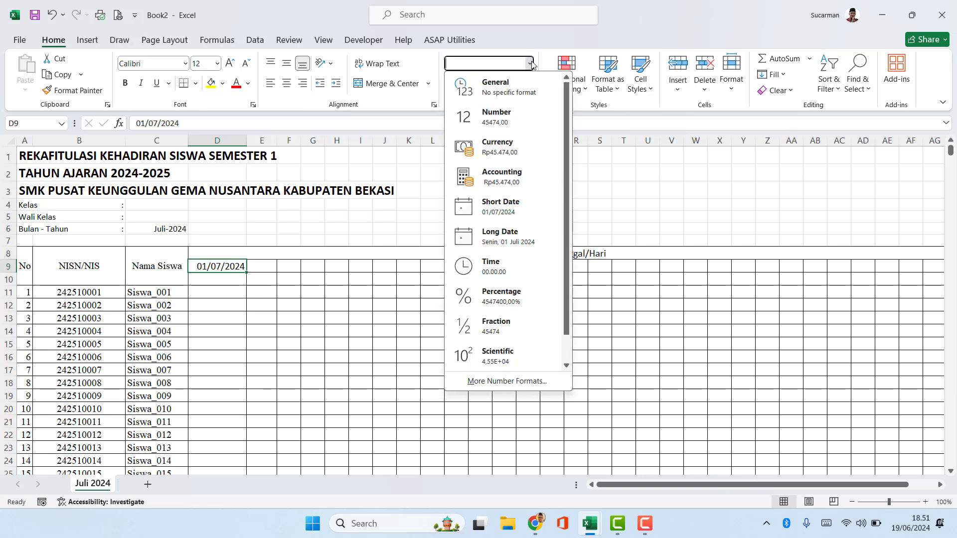
left_click(504, 382)
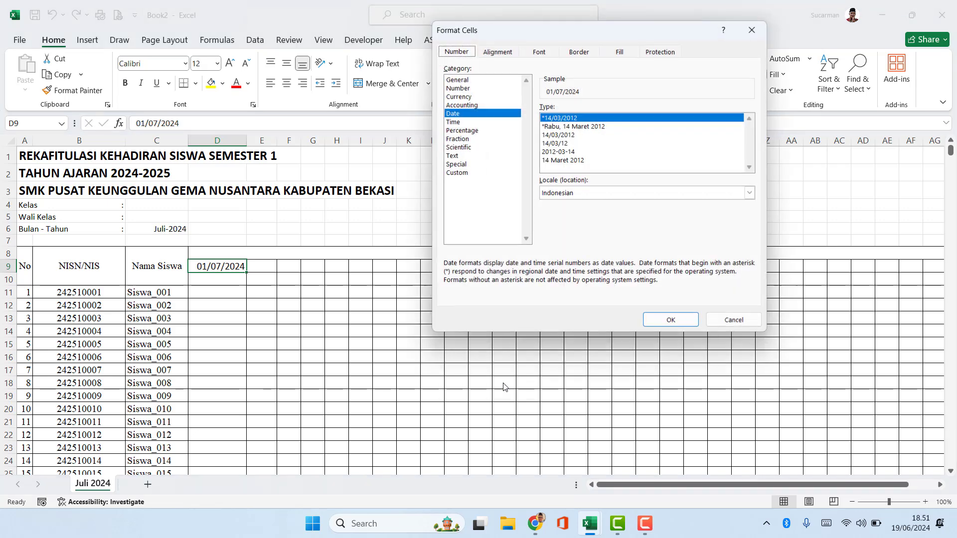
left_click(458, 173)
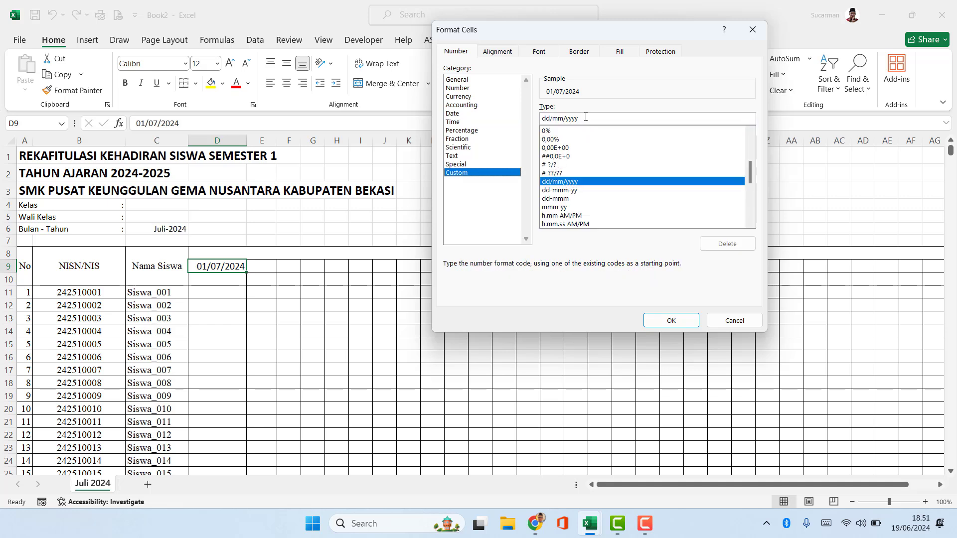
left_click_drag(582, 118, 539, 118)
type("d")
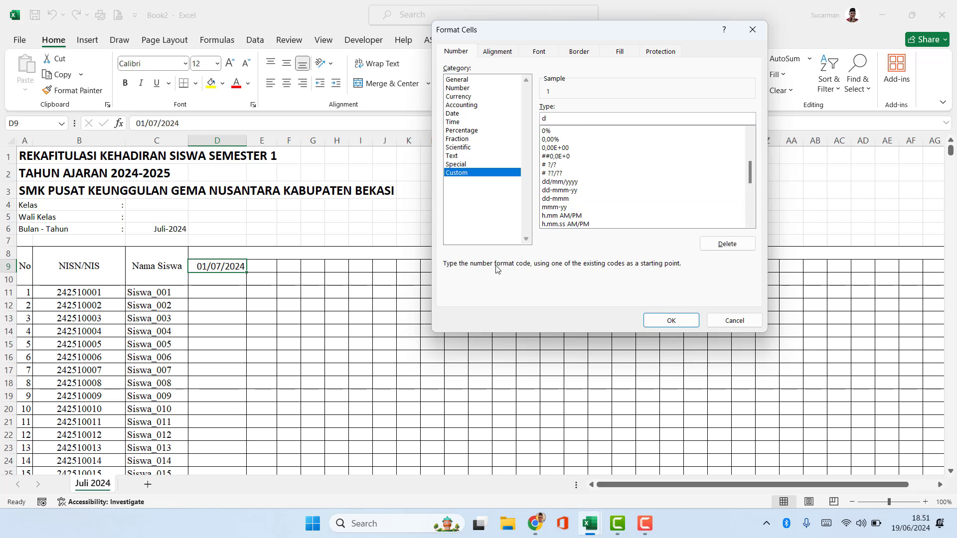
type("d")
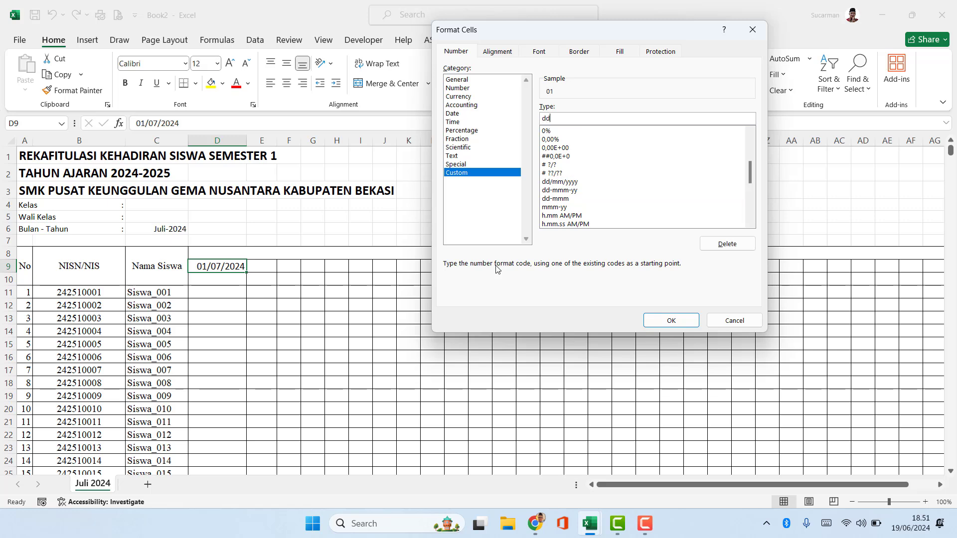
left_click(682, 321)
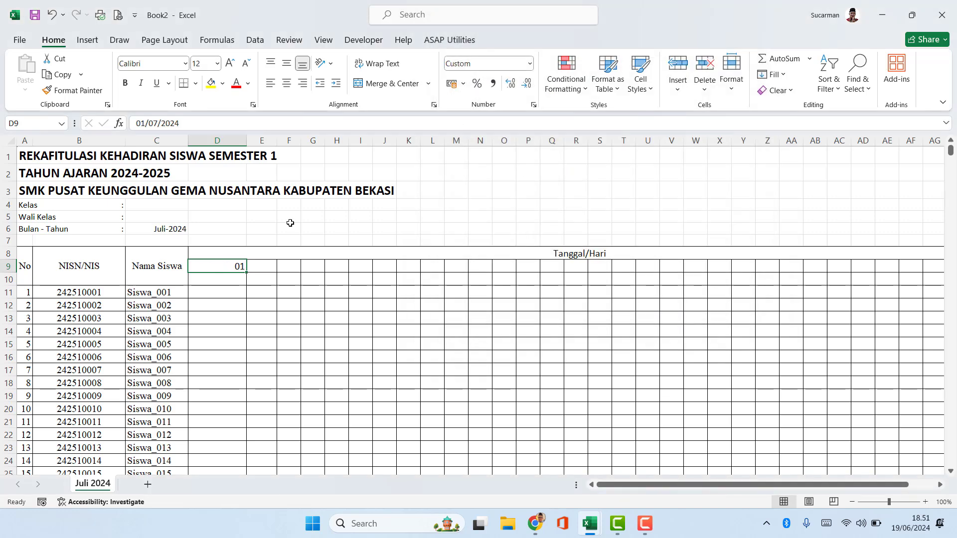
left_click_drag(246, 140, 215, 130)
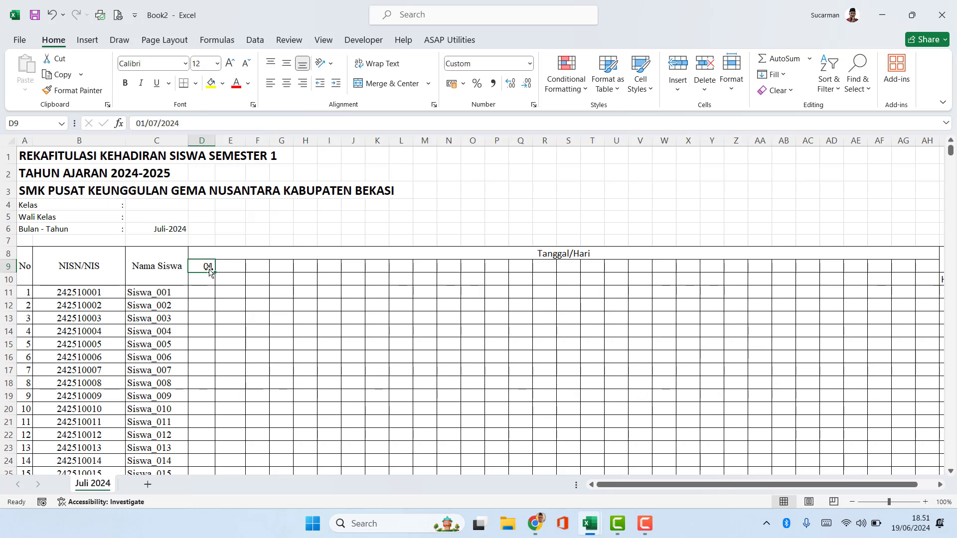
Change the date in D9 to 01/08/2024 and check the linked Bulan - Tahun cell C6
left_click(167, 229)
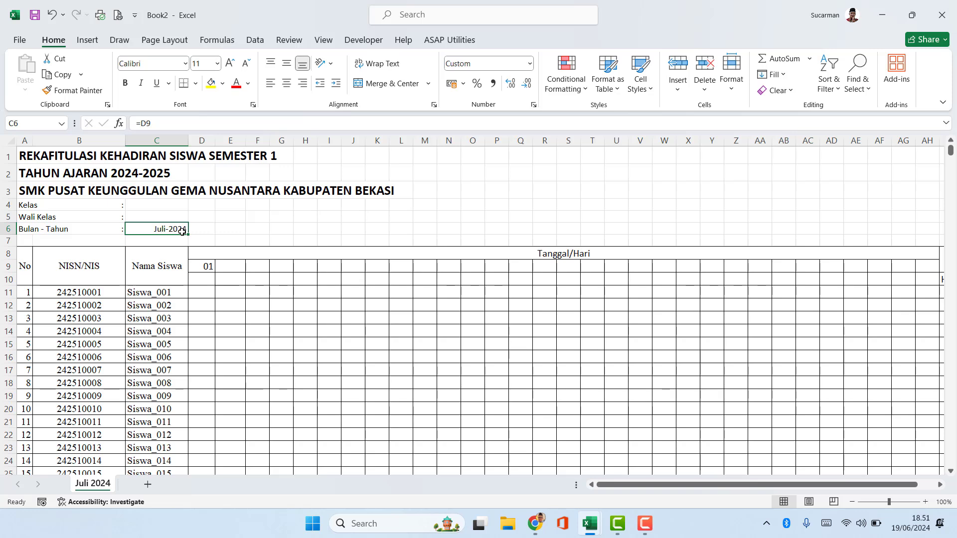
left_click(214, 268)
left_click_drag(154, 124, 158, 122)
type("8")
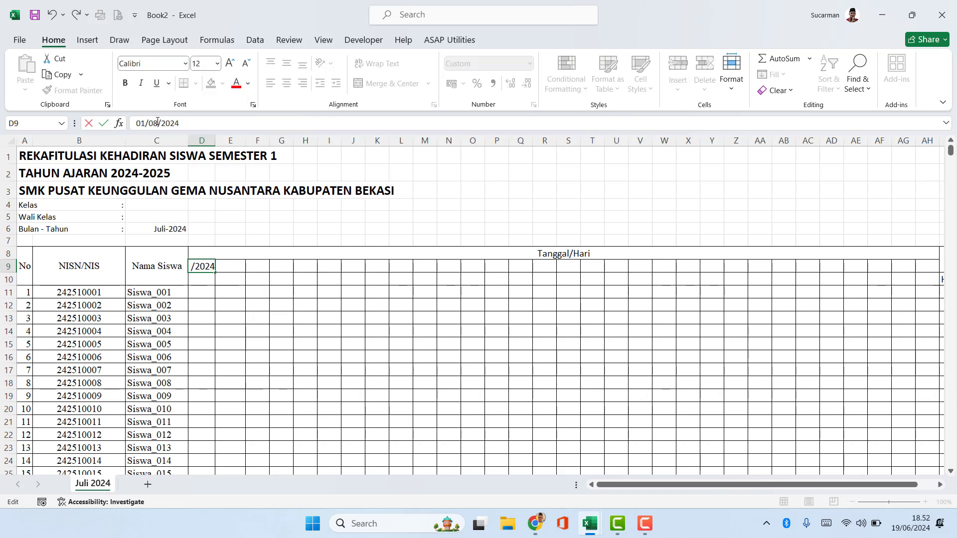
key("Return")
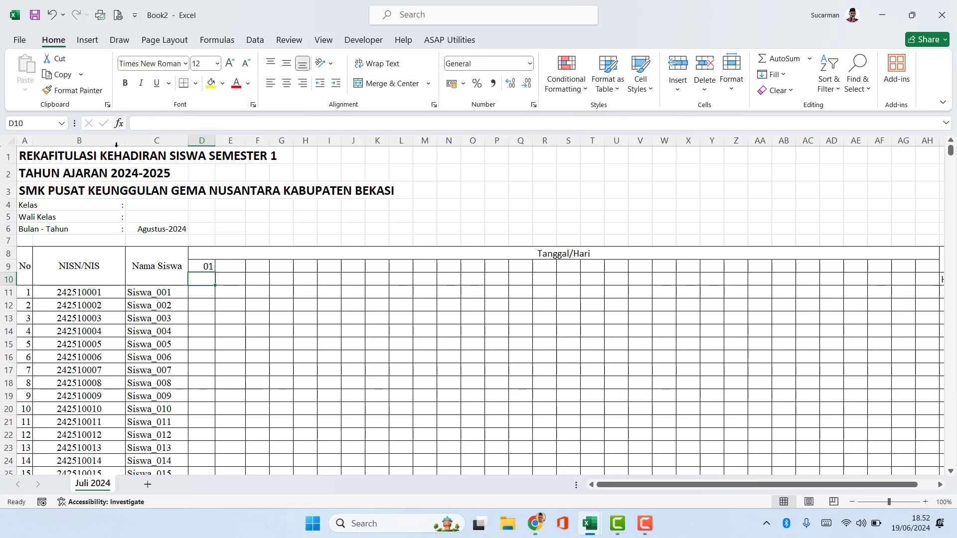
left_click(154, 225)
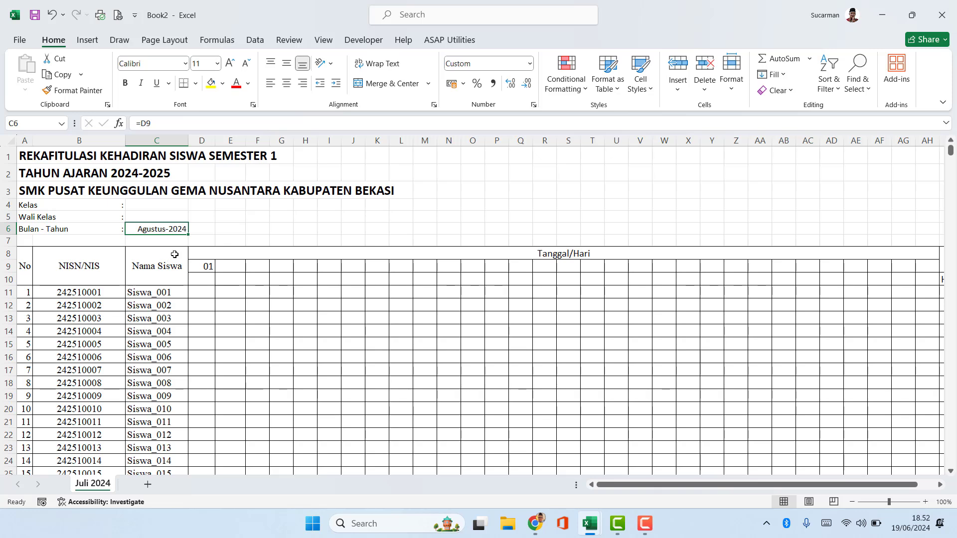
Change the month in D9's date so the start date is 01/07/2024
left_click(208, 266)
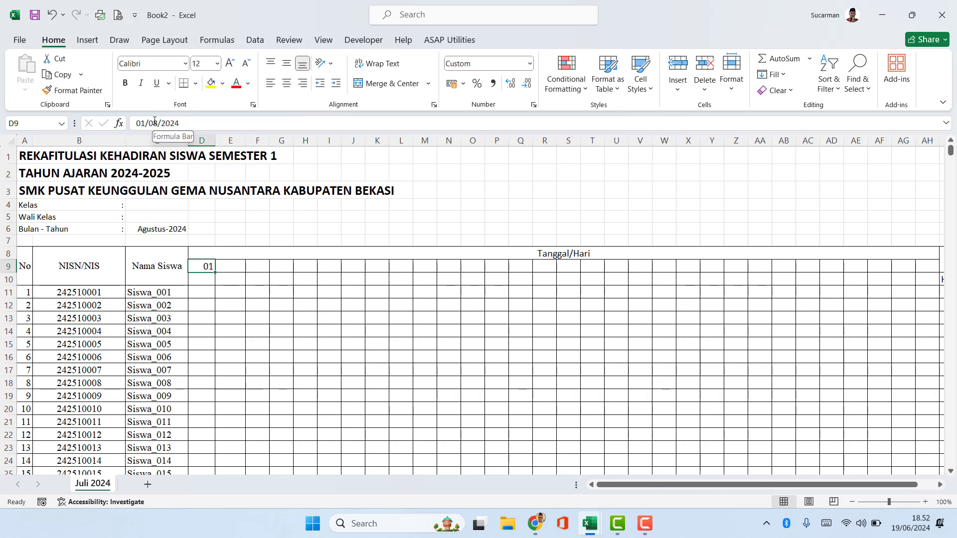
left_click_drag(158, 124, 154, 124)
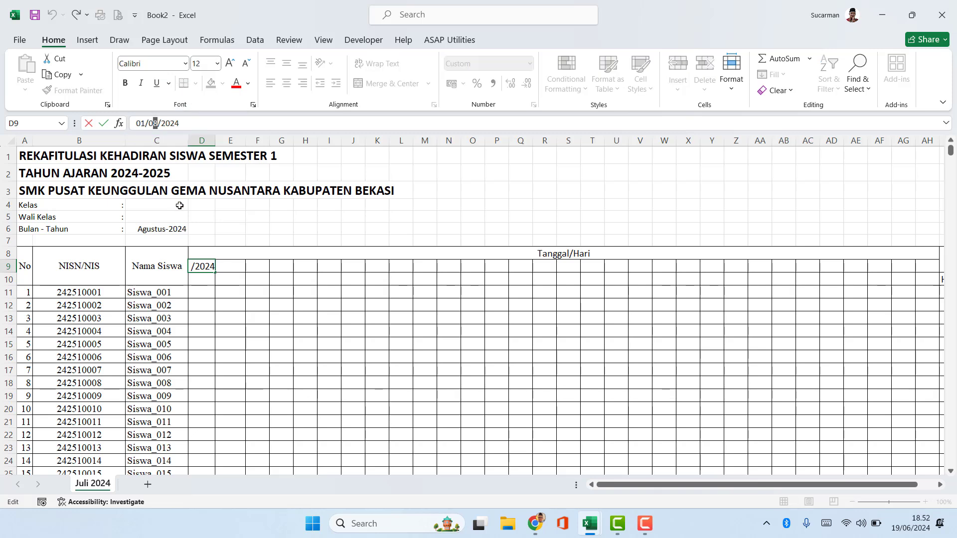
type("7")
key("Return")
Begin an IF formula in E9 with the logical test D9>=EOMONTH($D$9;0)
left_click(236, 266)
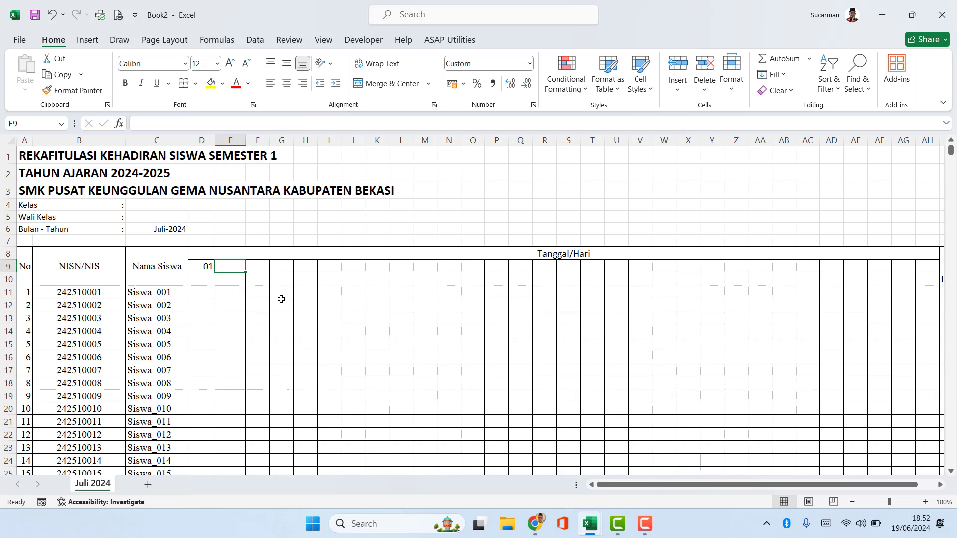
type("=")
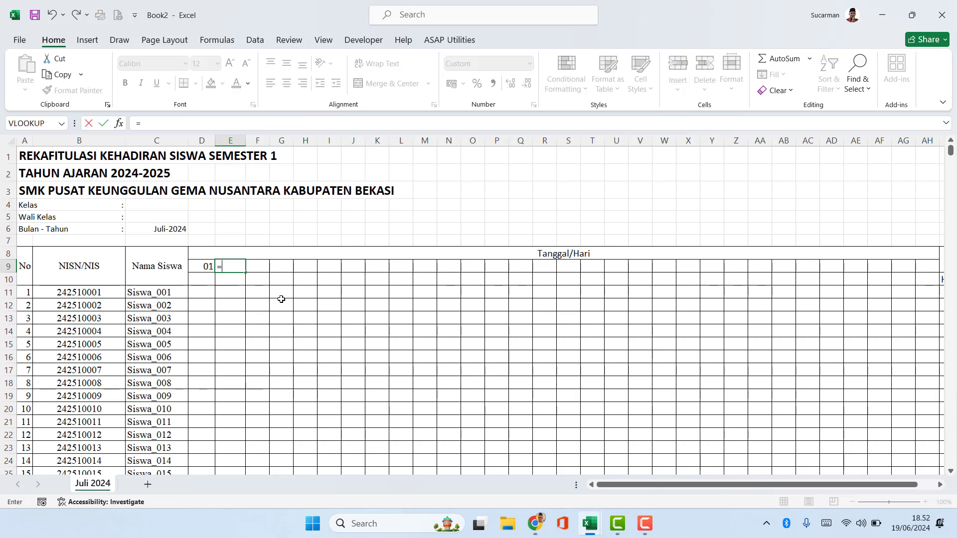
type("I")
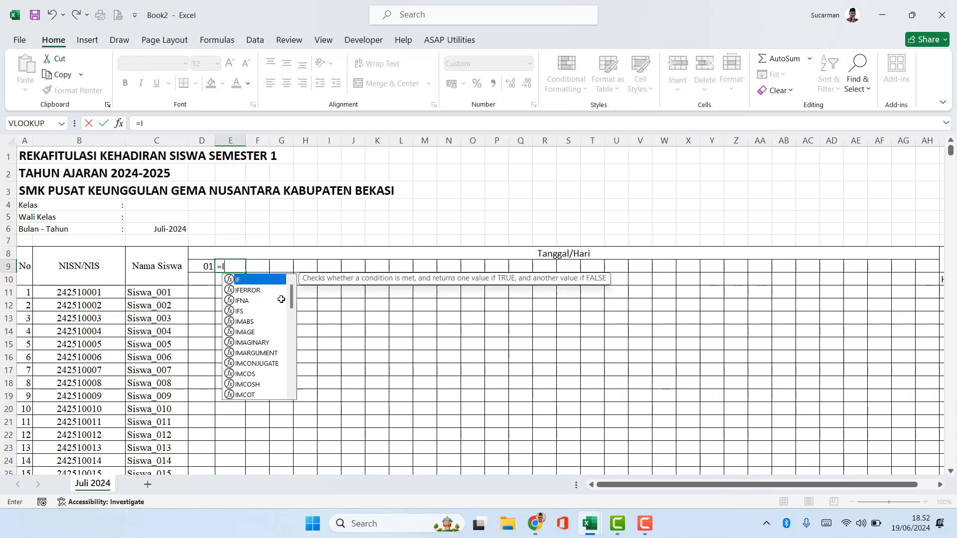
type("F")
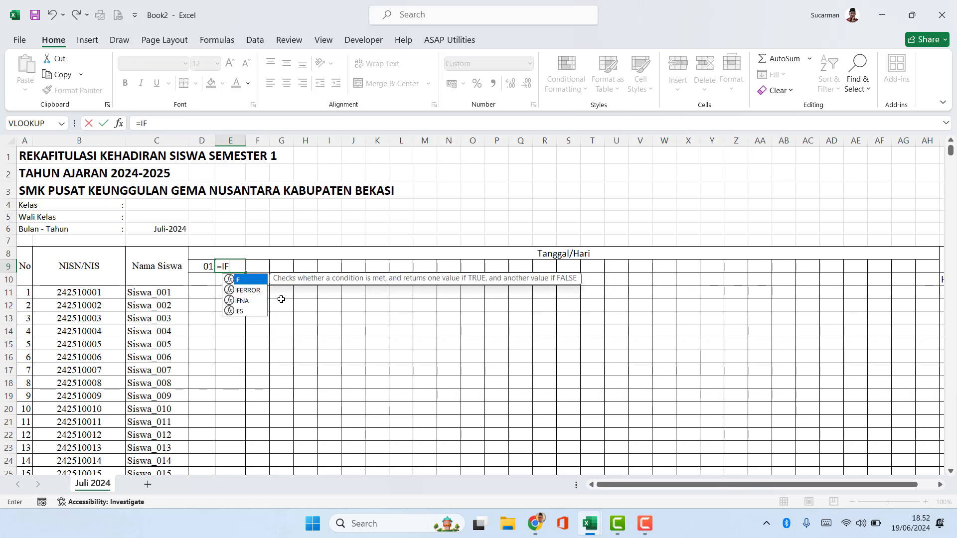
type("(")
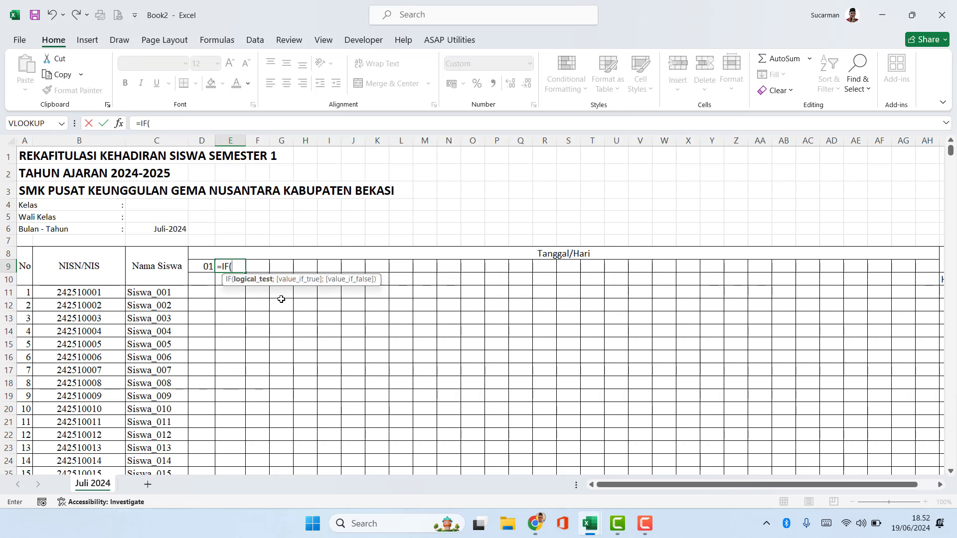
left_click(199, 267)
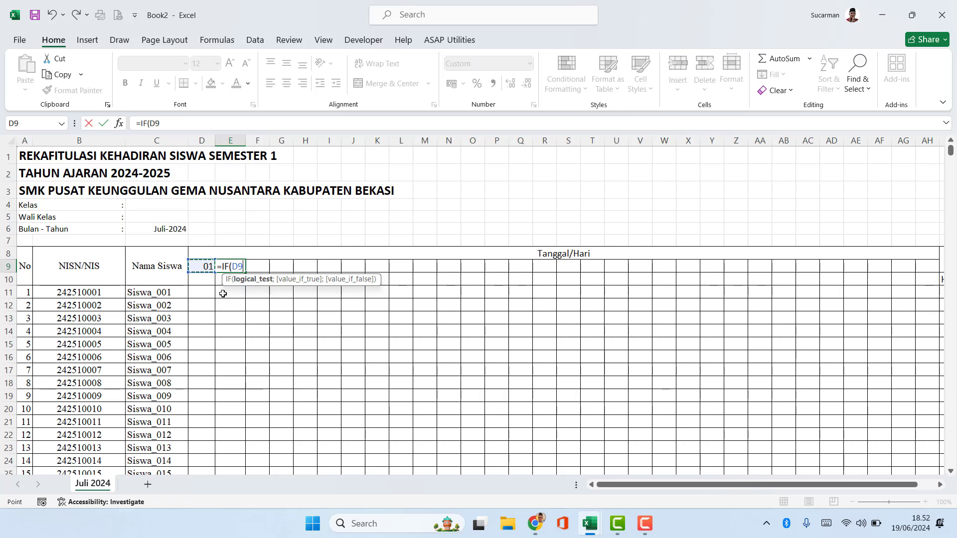
type(">=E")
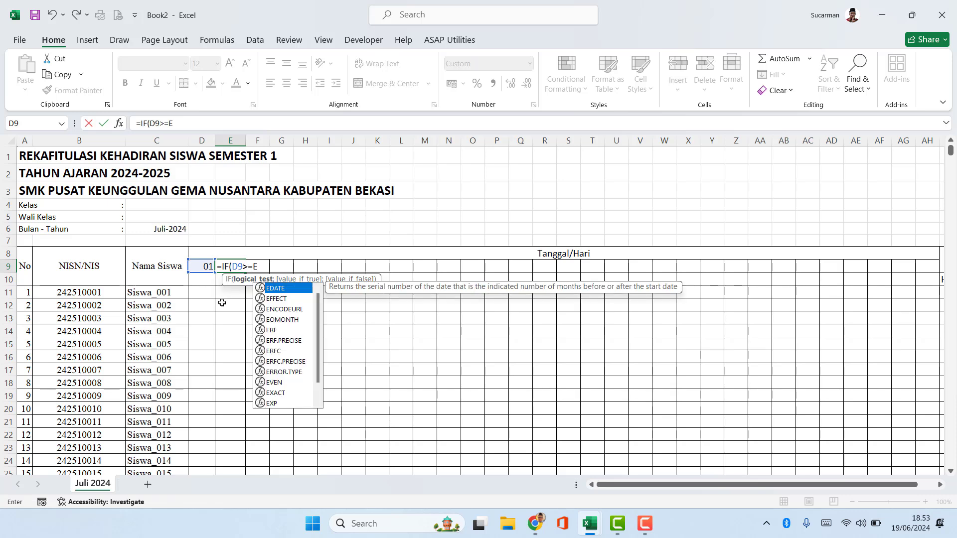
left_click(296, 321)
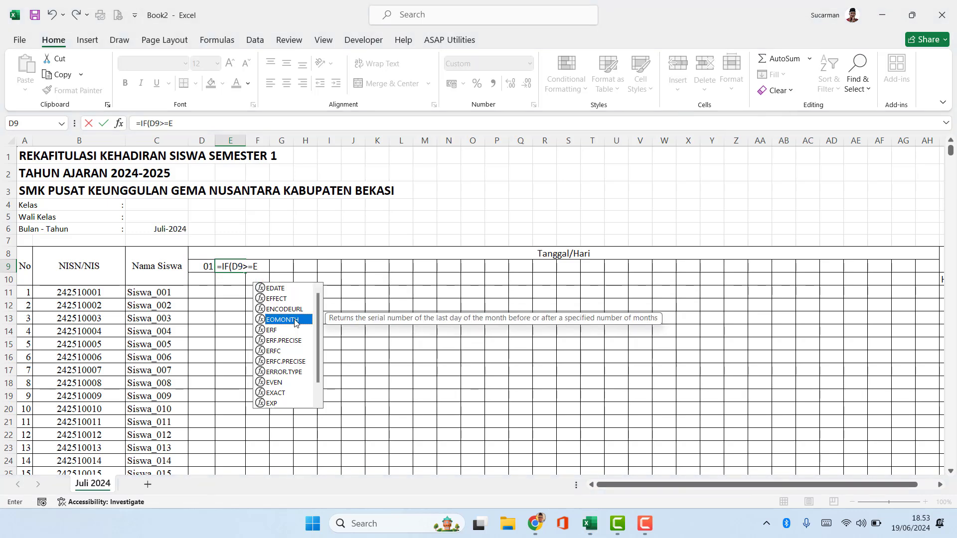
double_click(295, 321)
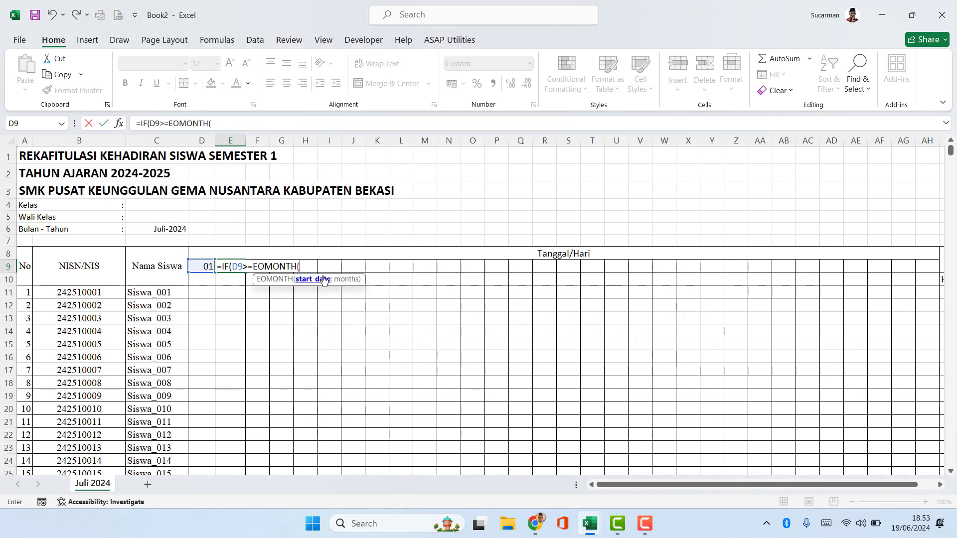
left_click(205, 268)
key("F4")
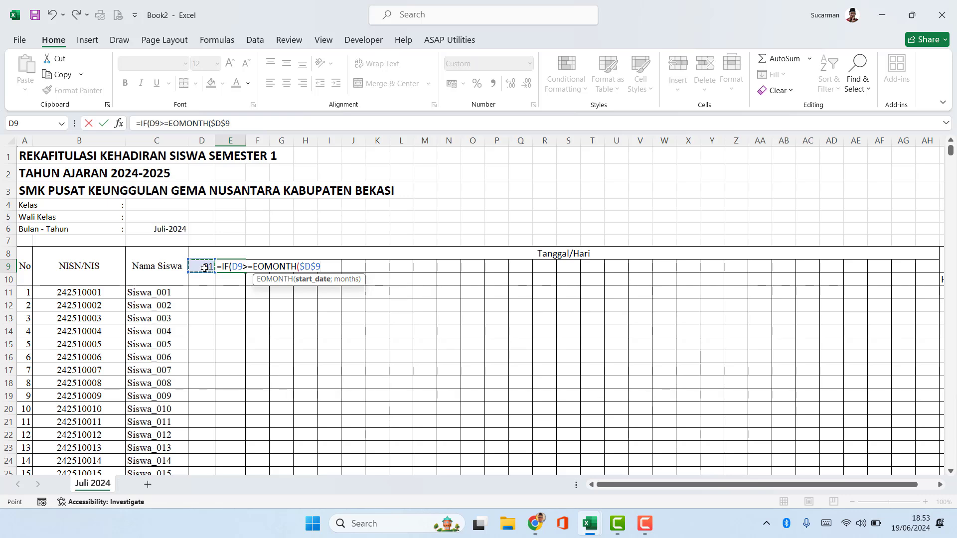
type(";0")
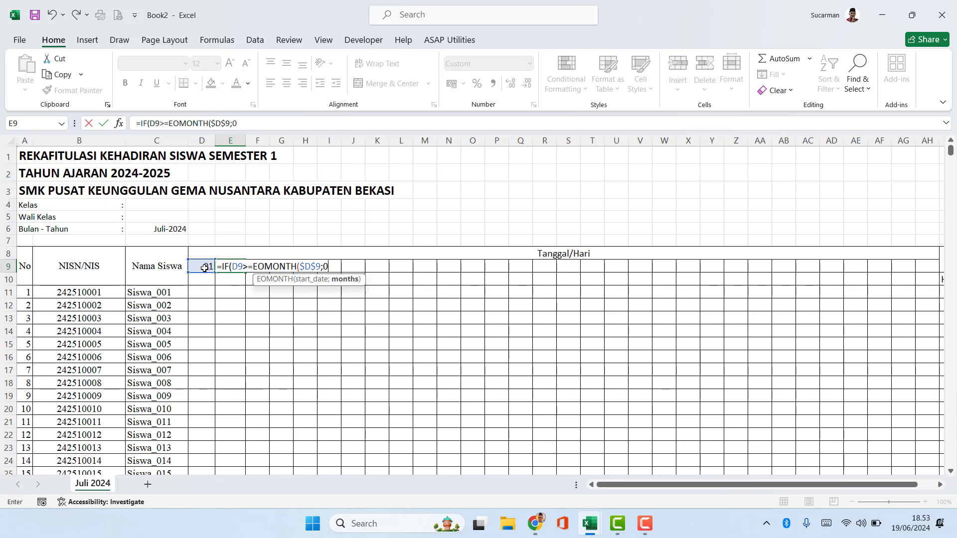
type(")")
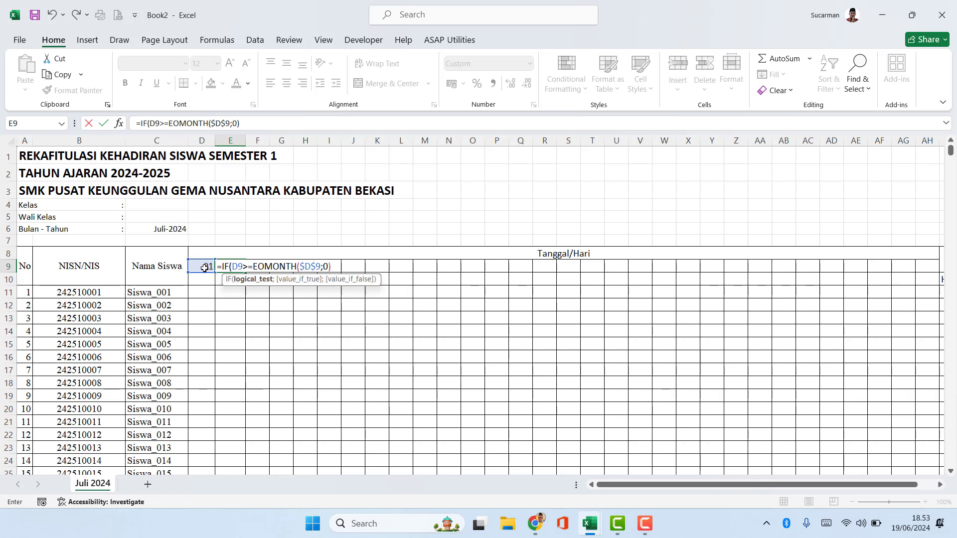
Complete E9's IF formula with "" as the true value and D9+1 as the false value
type(";\"\"")
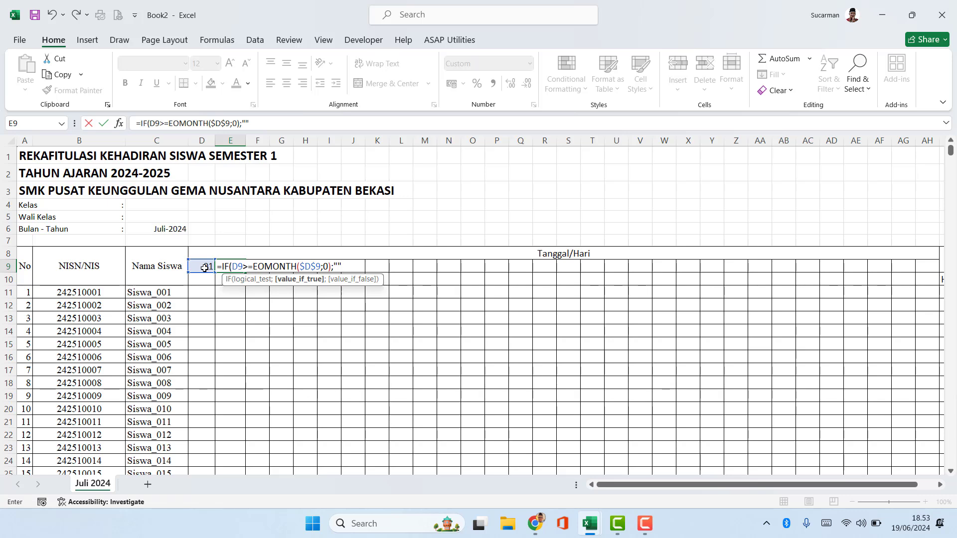
type(";")
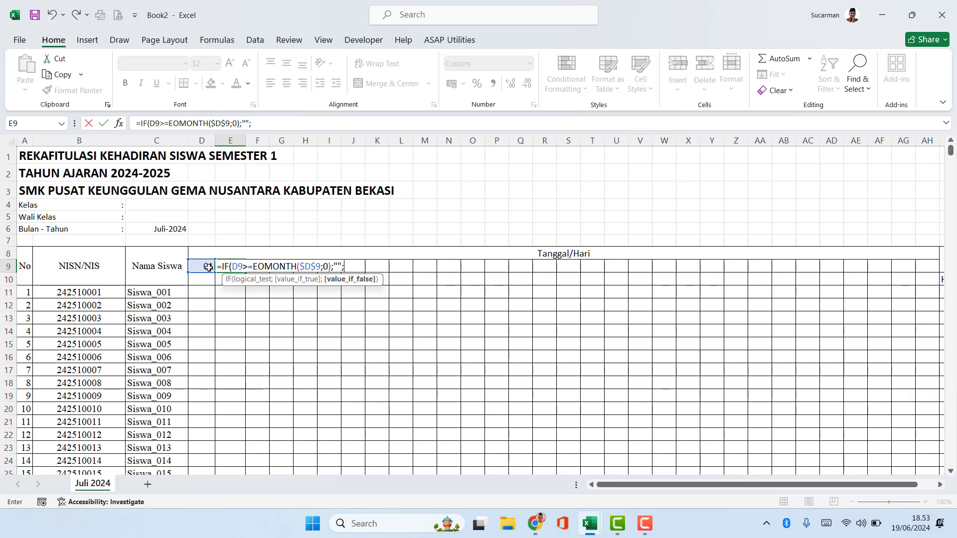
left_click(208, 267)
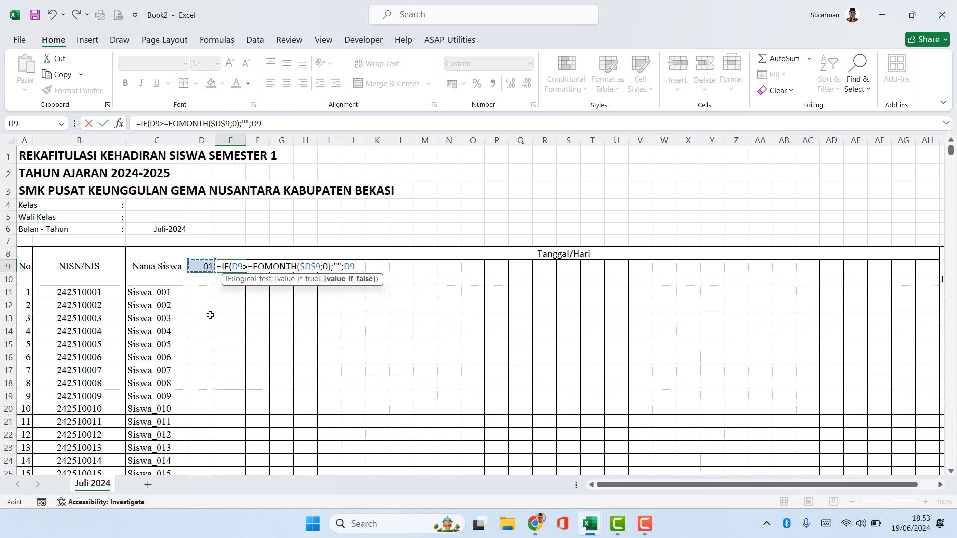
type("+1)")
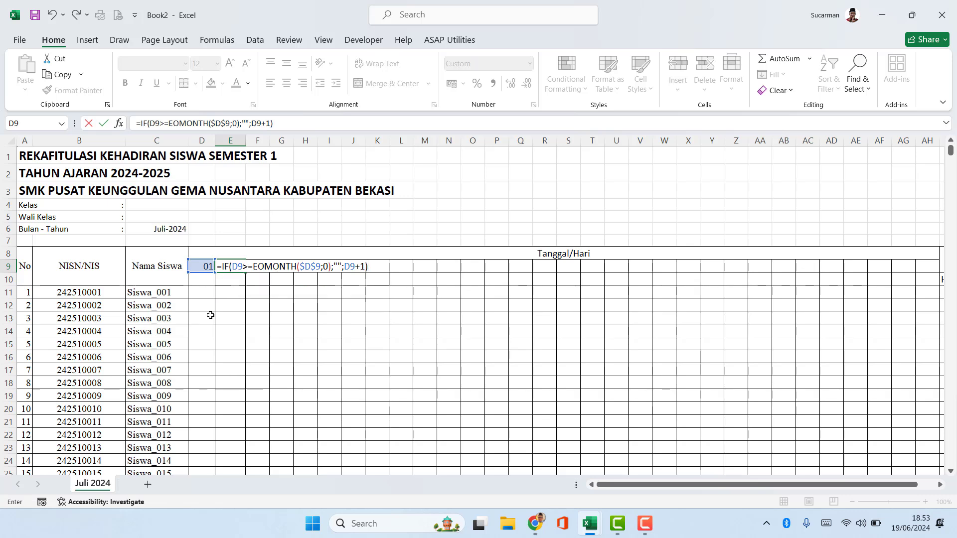
key("Return")
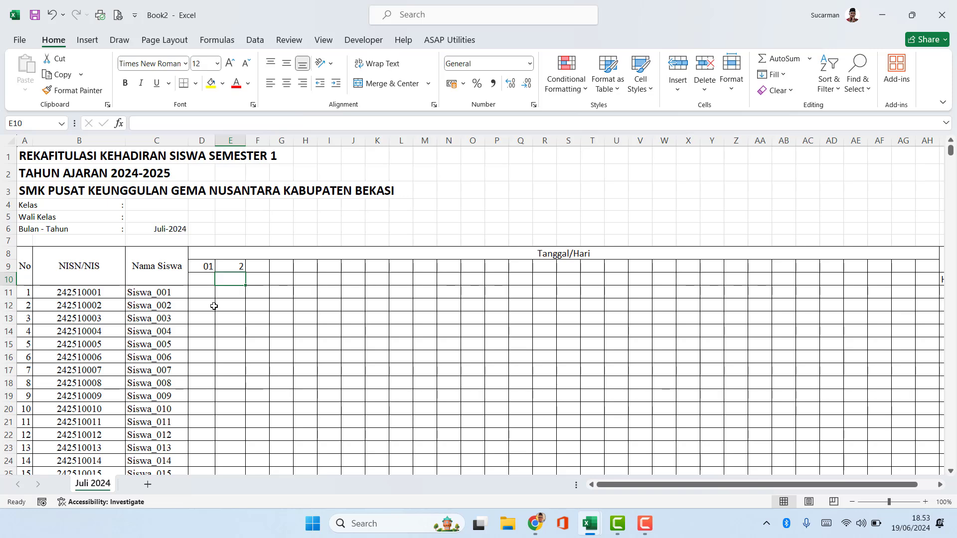
Apply the custom number format dd to E9 and fill its formula across row 9 through AH9
left_click(227, 269)
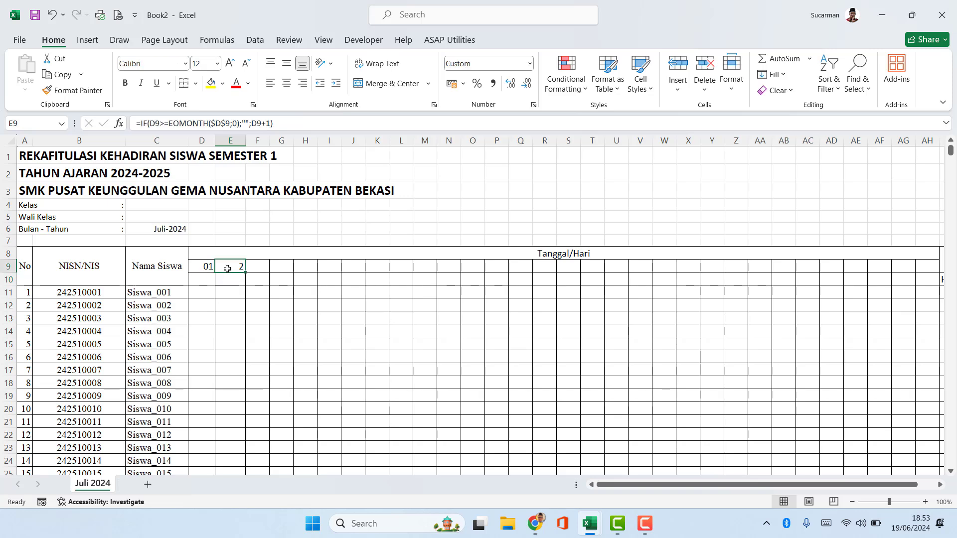
left_click(529, 64)
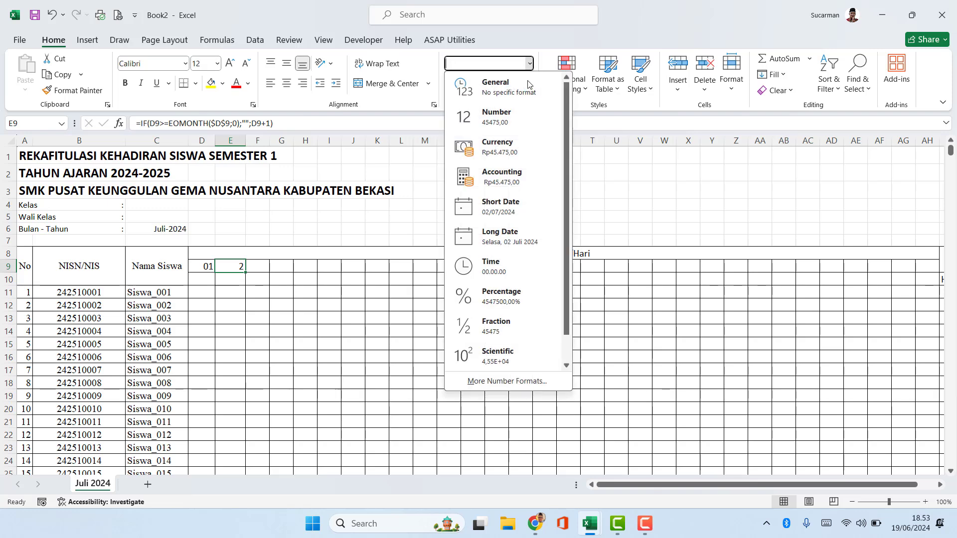
left_click(514, 383)
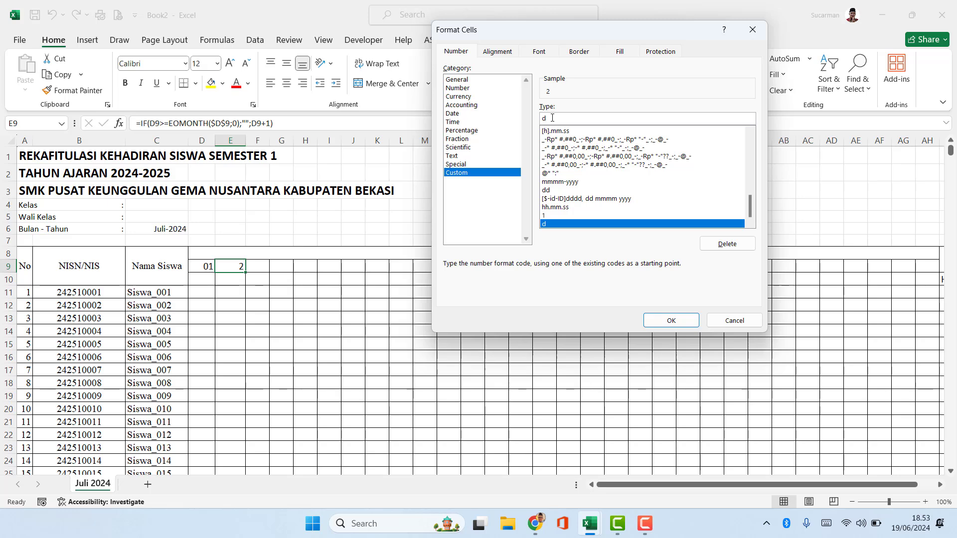
type("d")
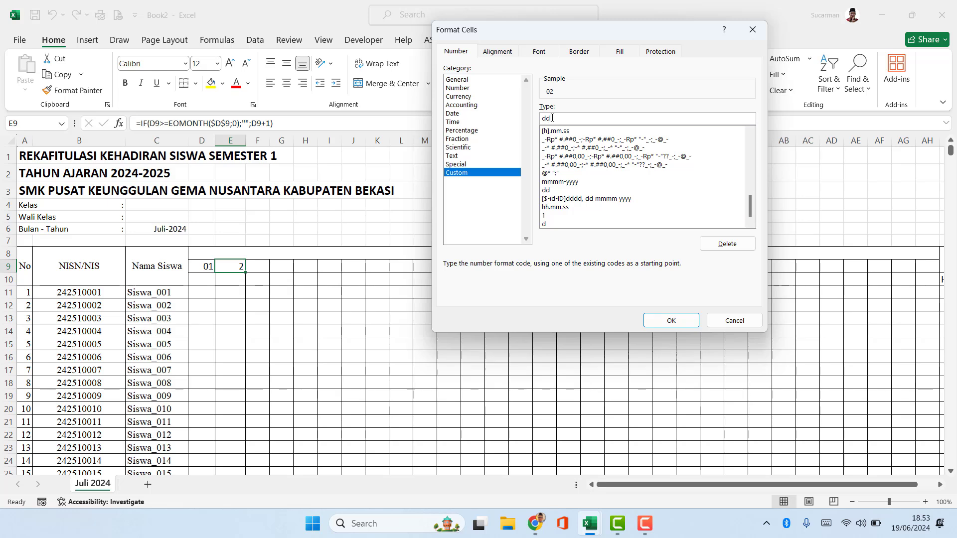
left_click(668, 322)
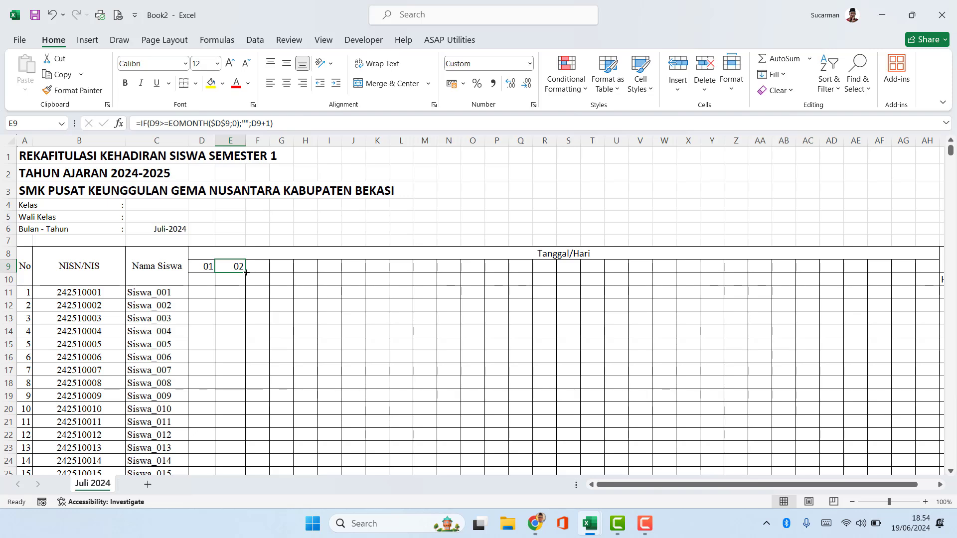
left_click_drag(246, 272, 829, 273)
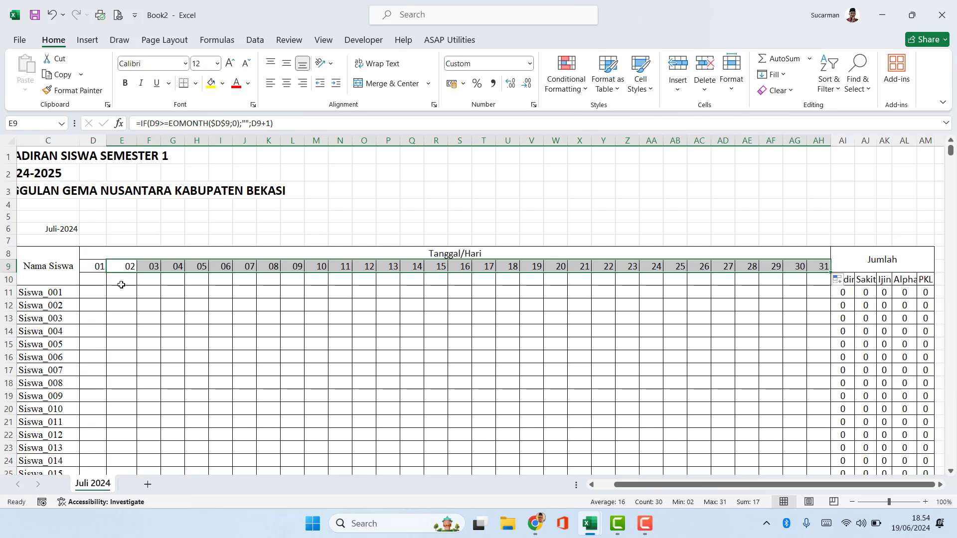
left_click(822, 267)
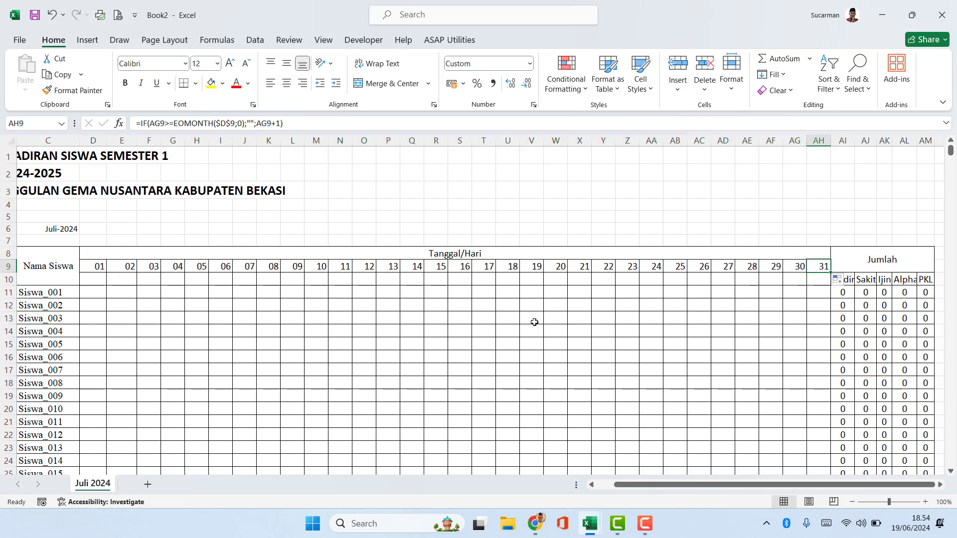
Begin an IF formula in D10 with the logical test D9="" and "" as the true value
left_click(92, 276)
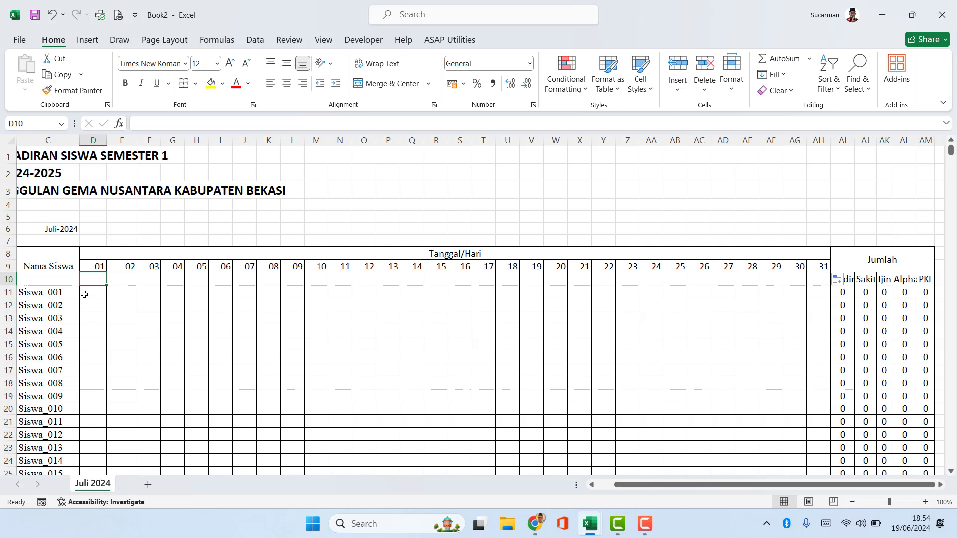
type("=")
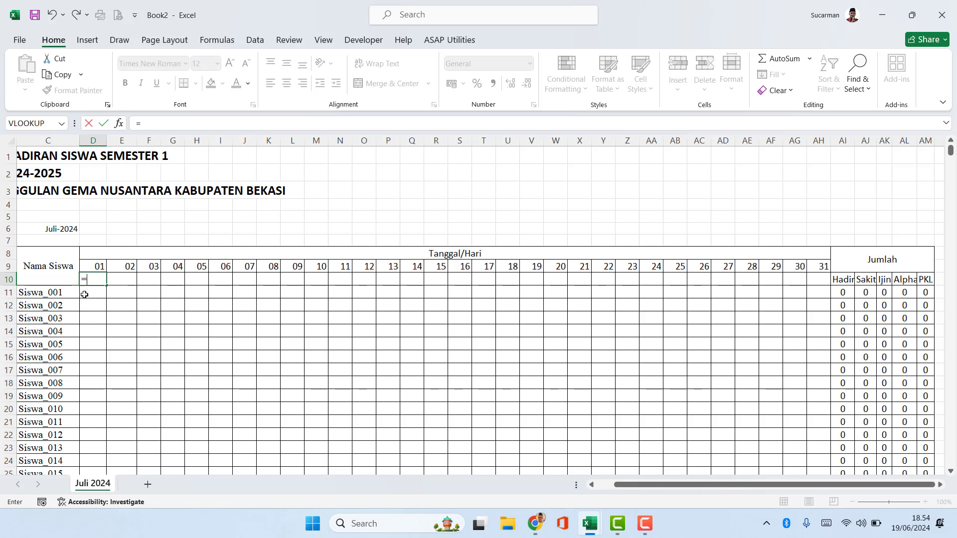
type("IF")
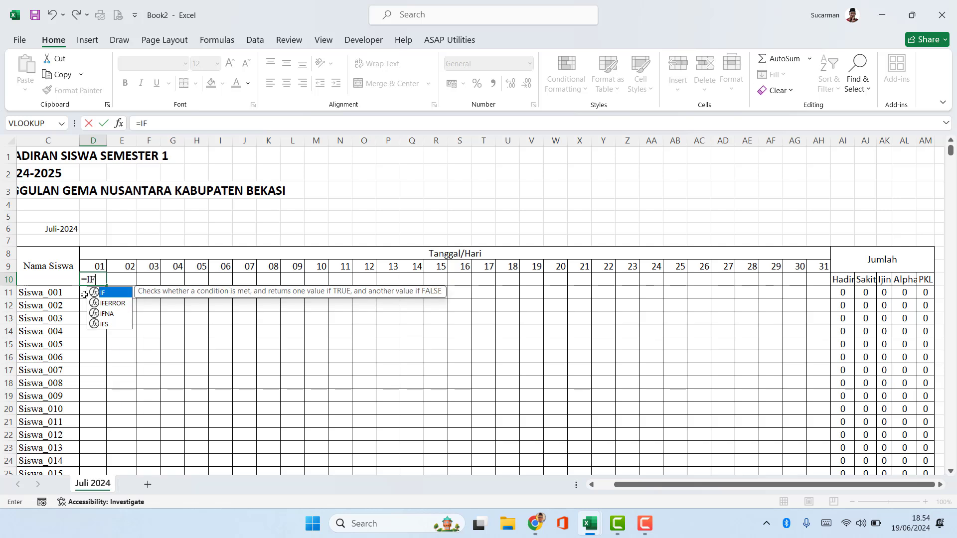
type("(")
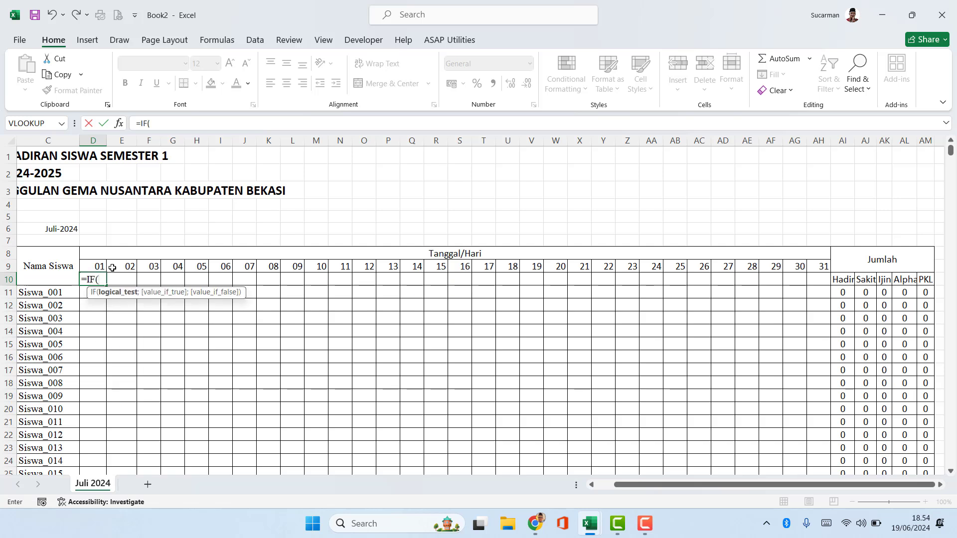
left_click(96, 266)
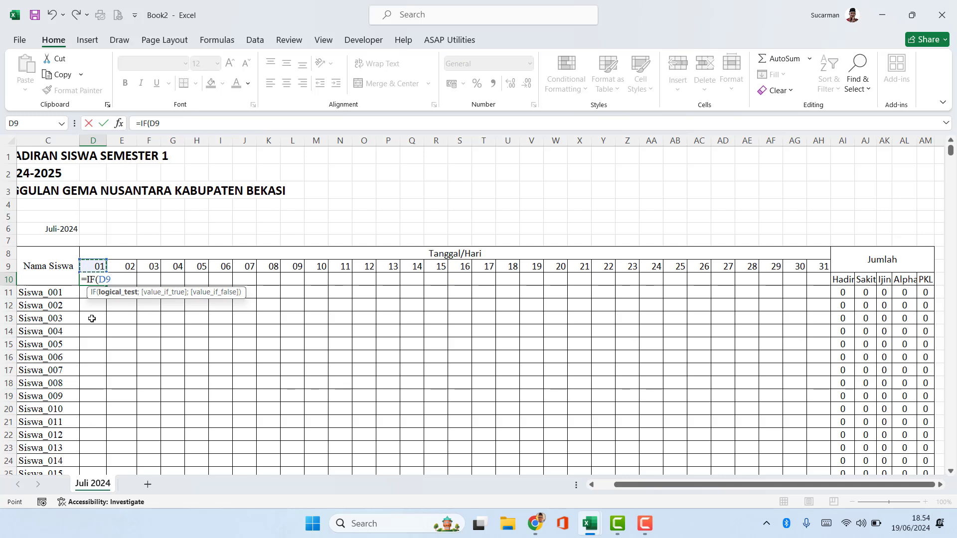
type("=\"\";\"\"")
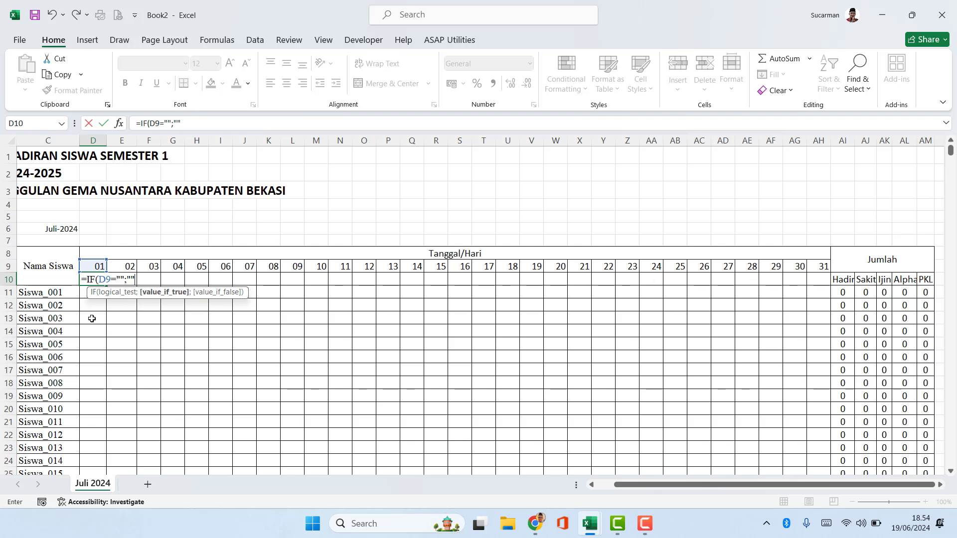
type(";")
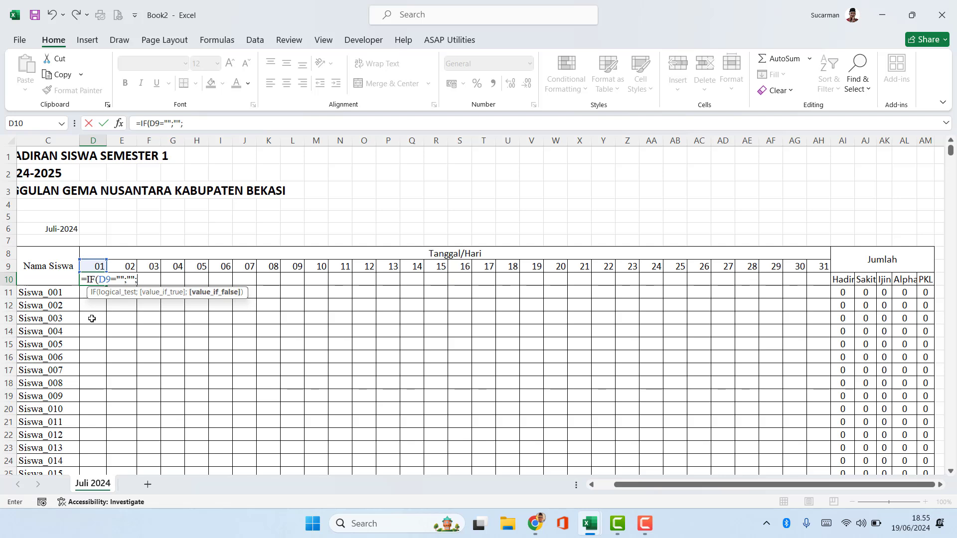
Complete D10's IF formula with TEXT(D9;"[$-ID]DDD") as the false value
type("TEXT")
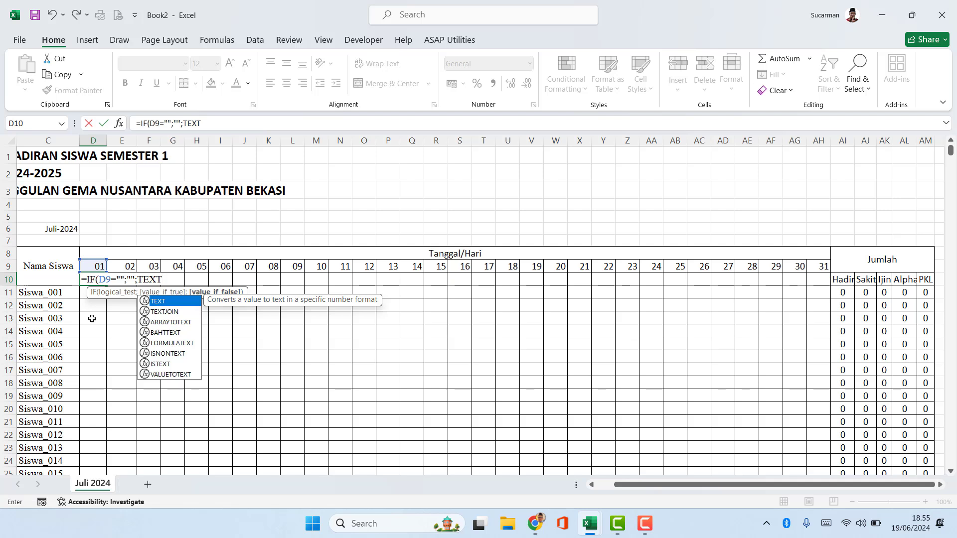
type("(")
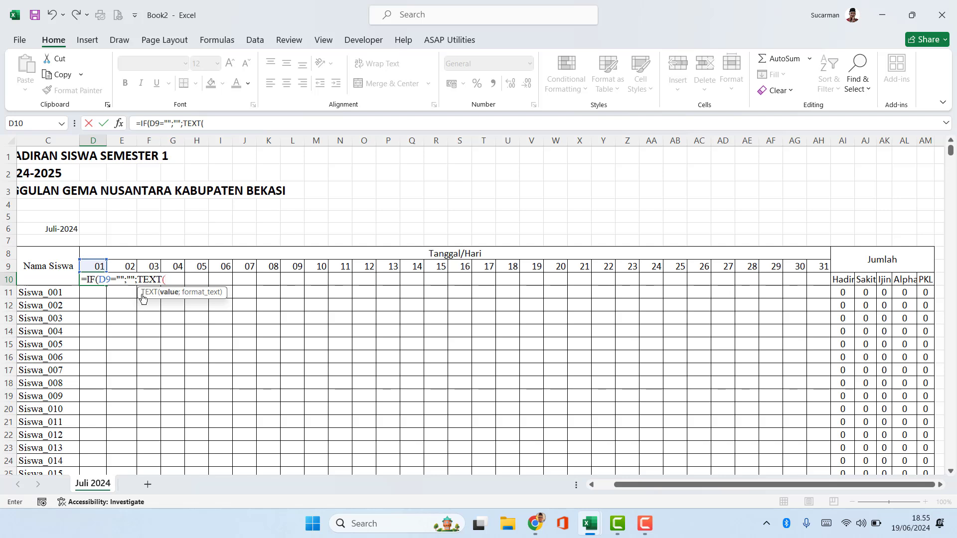
left_click(99, 265)
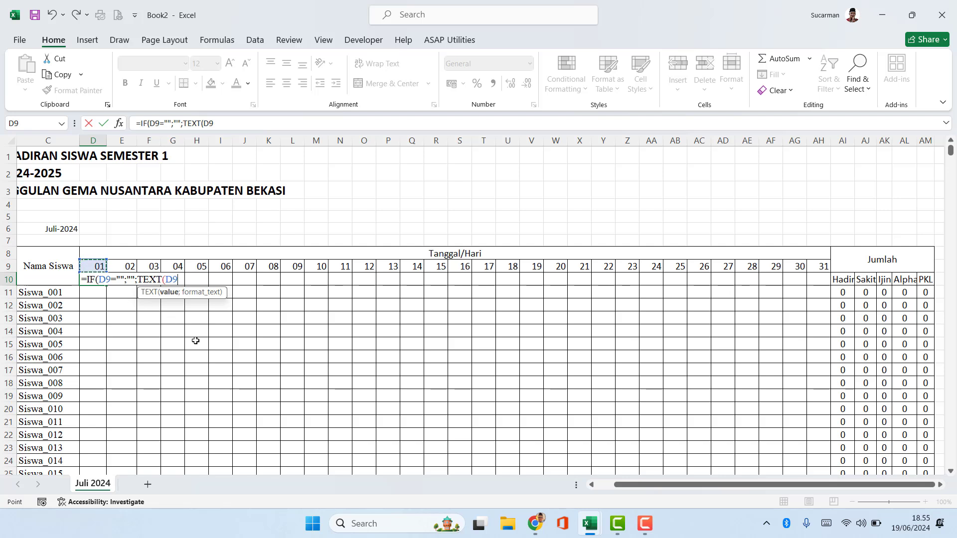
type(";\"[")
type("$")
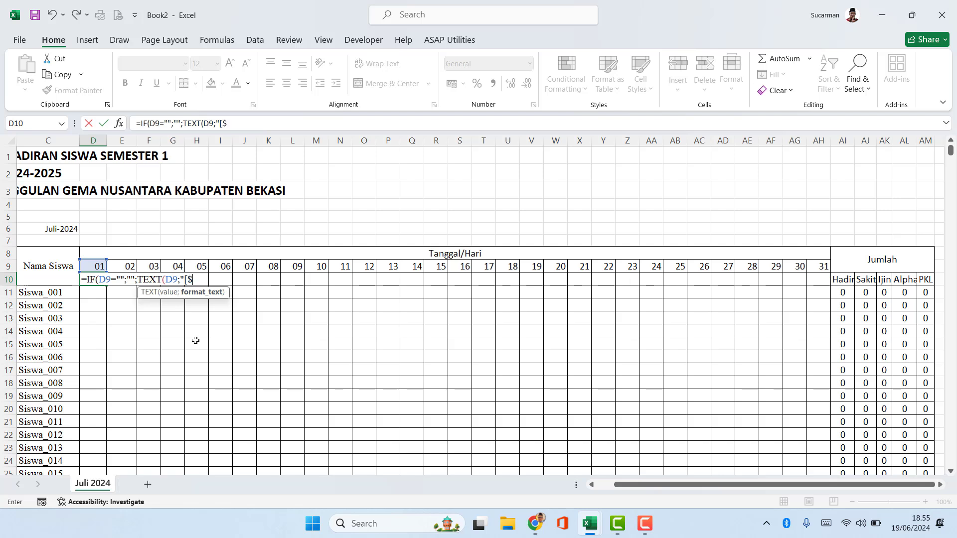
type("-")
type("ID")
type("}")
type("D")
type("DD")
type("\"")
type(")")
type(")")
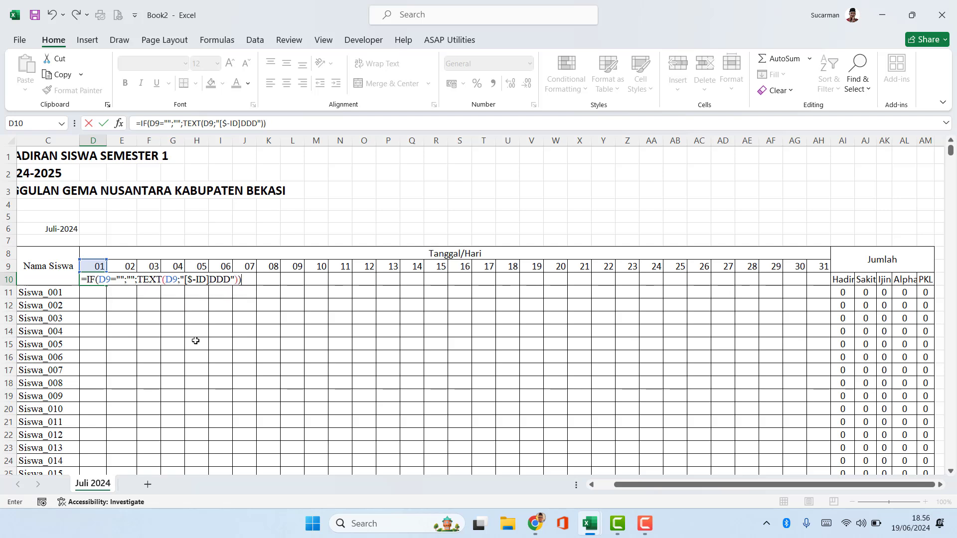
key("Return")
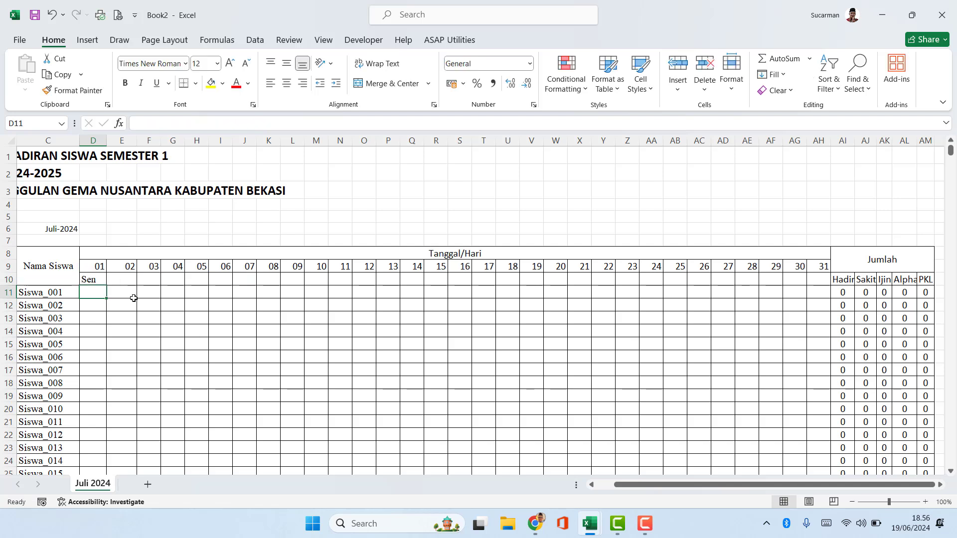
Center D10 horizontally and fill its day-name formula across row 10 through AH10
left_click(89, 280)
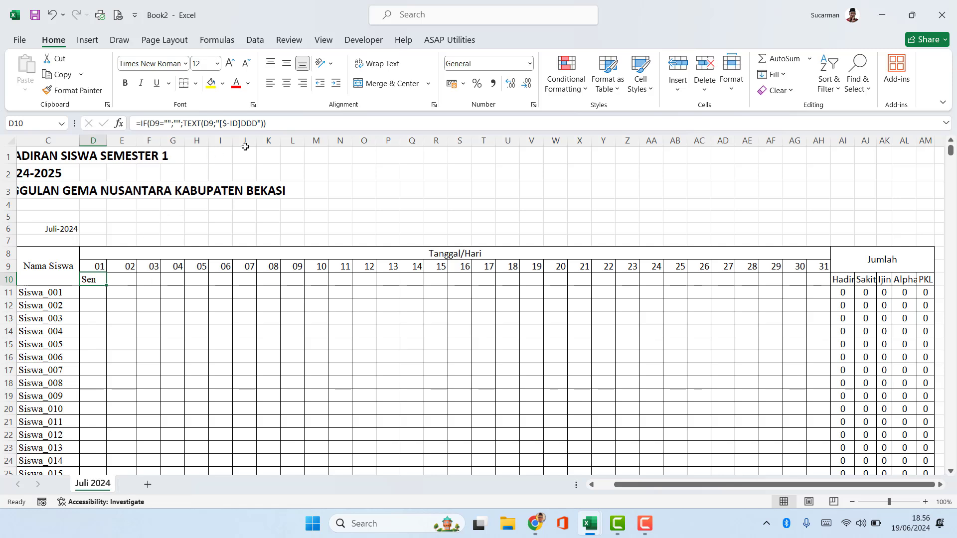
left_click(289, 39)
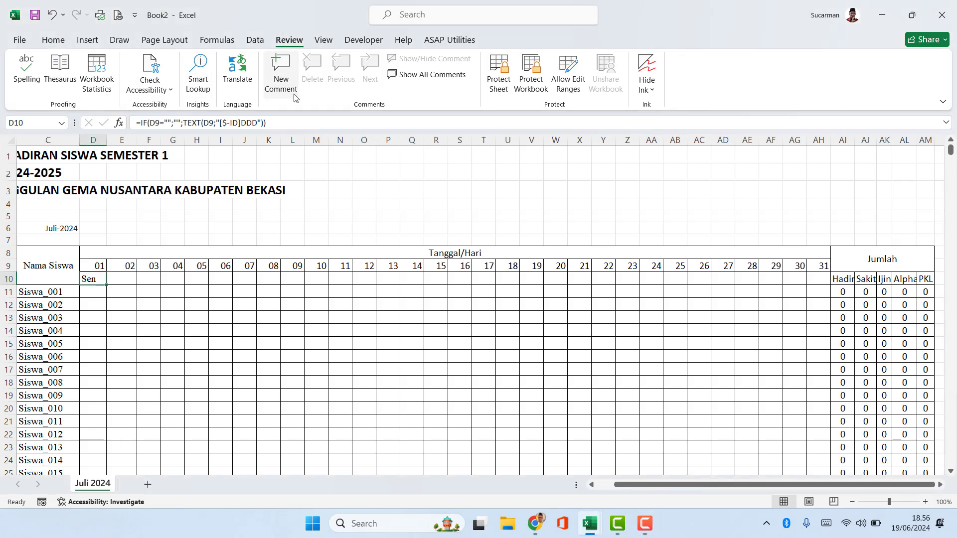
left_click(56, 41)
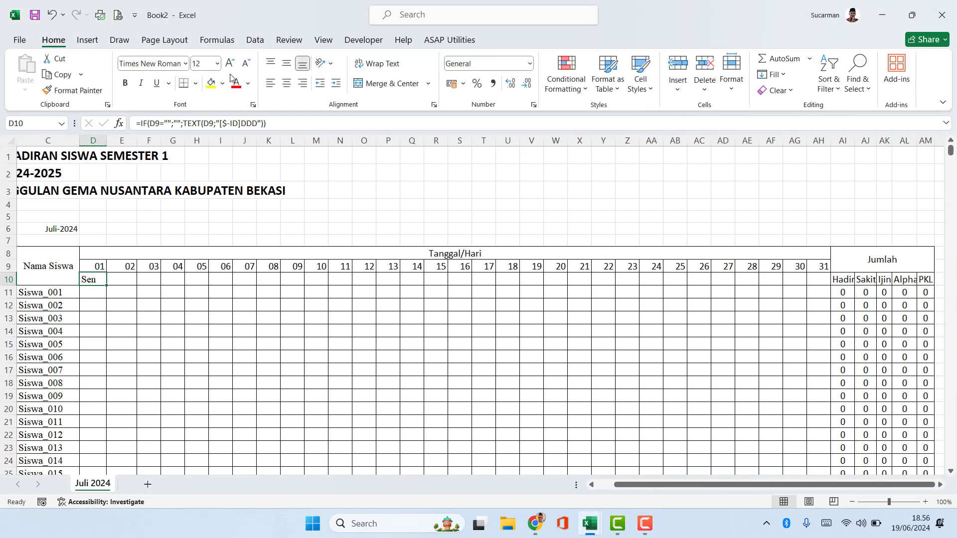
left_click(287, 85)
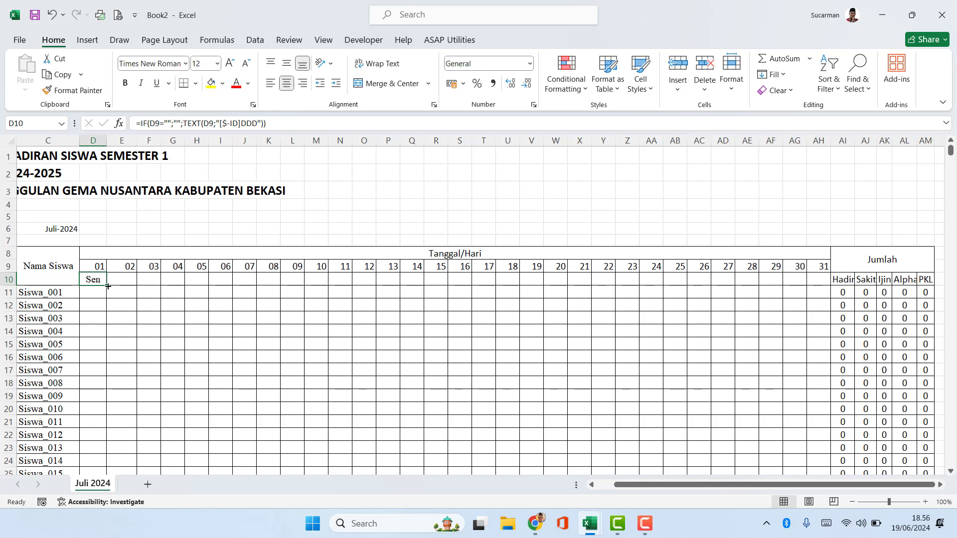
left_click_drag(107, 286, 820, 278)
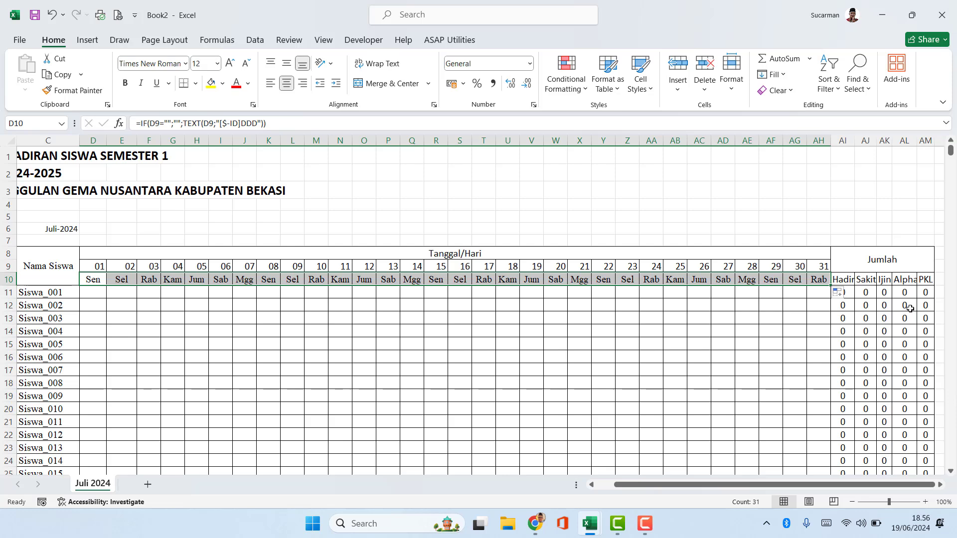
Compare the day names in row 10 with July 2024 in the system calendar, including the last day in AH10
left_click(920, 528)
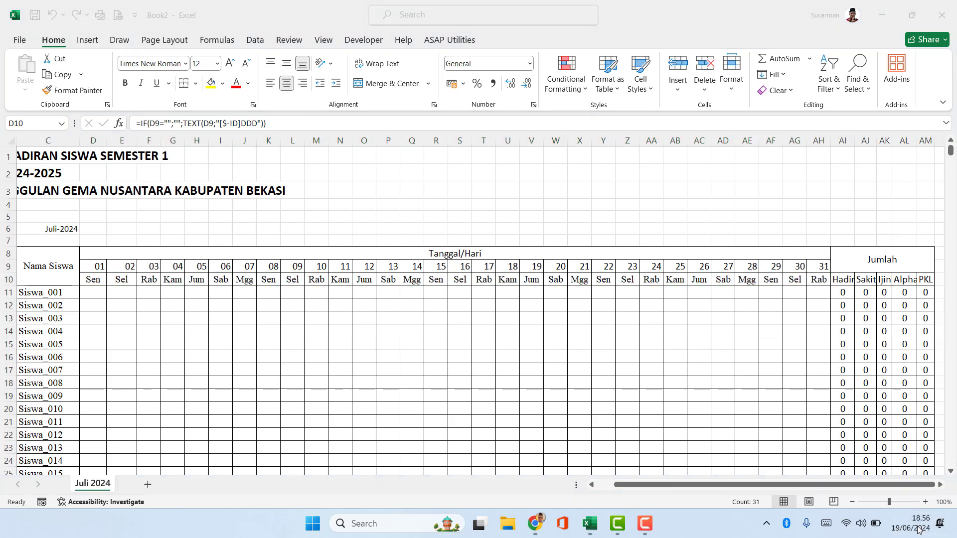
left_click(919, 529)
left_click(920, 529)
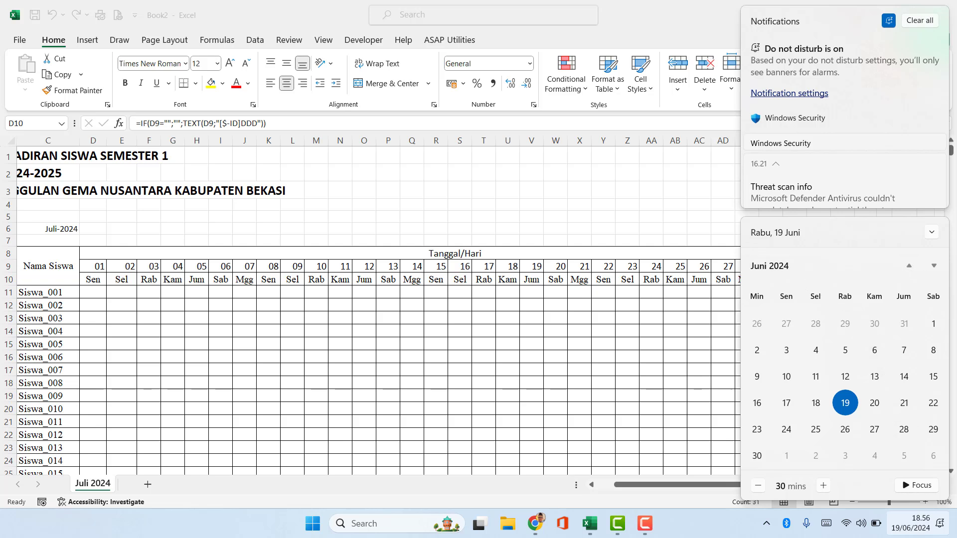
left_click(934, 266)
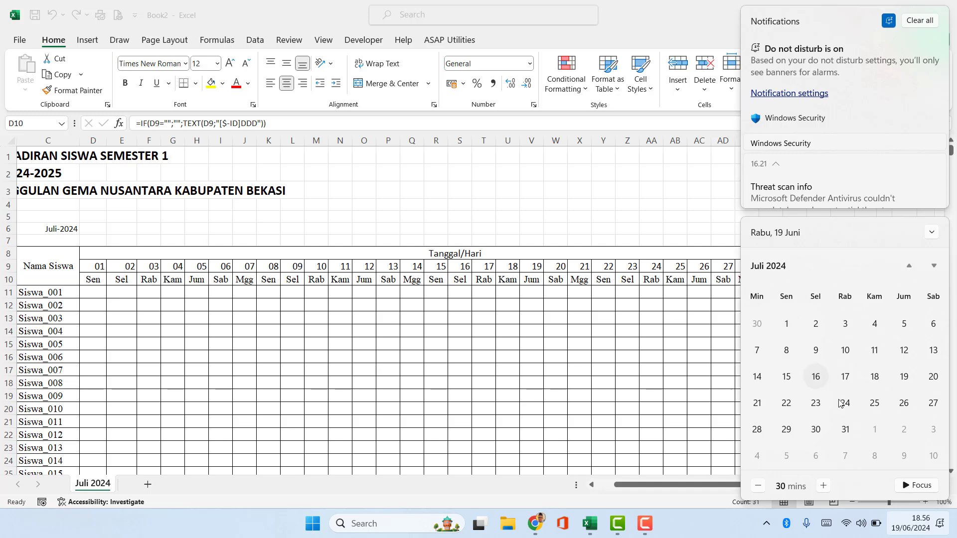
left_click(690, 342)
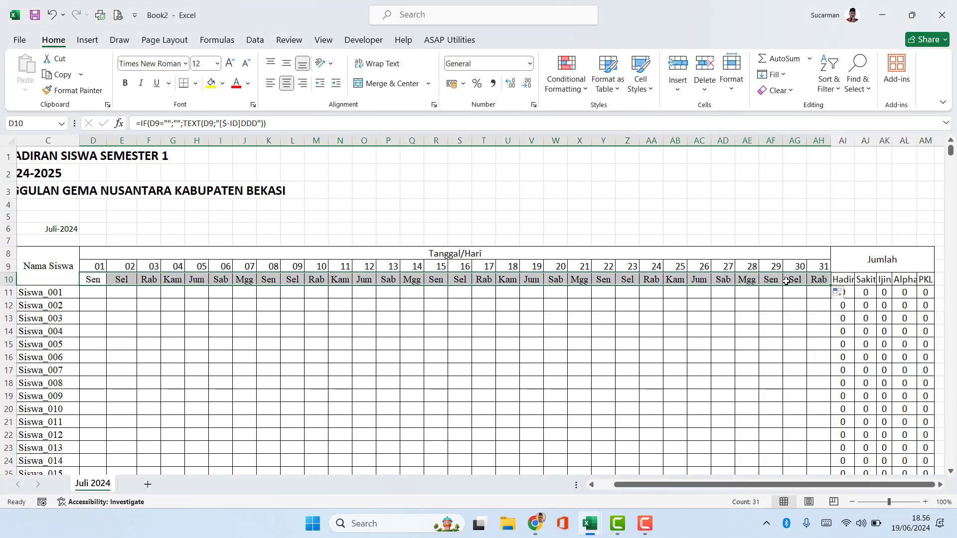
left_click(822, 280)
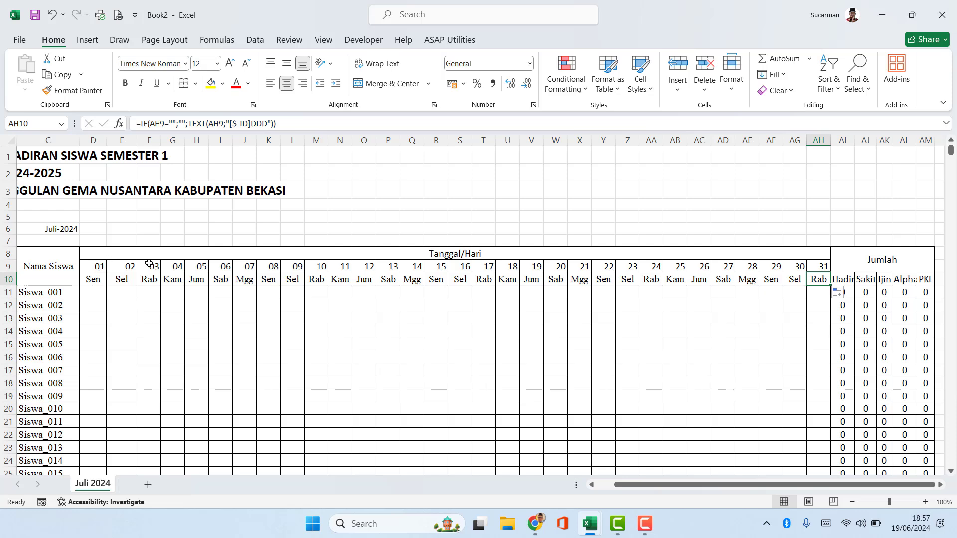
left_click(593, 485)
left_click(594, 486)
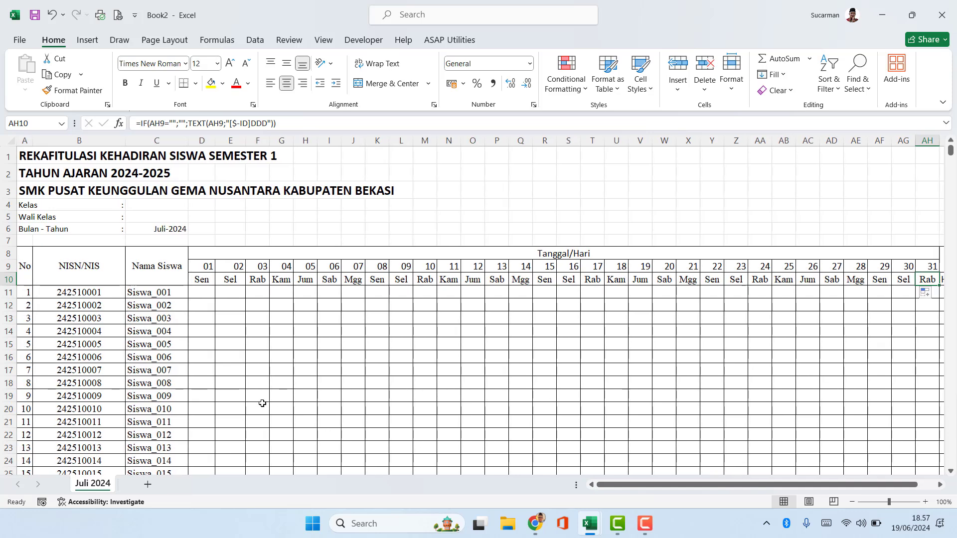
left_click(356, 283)
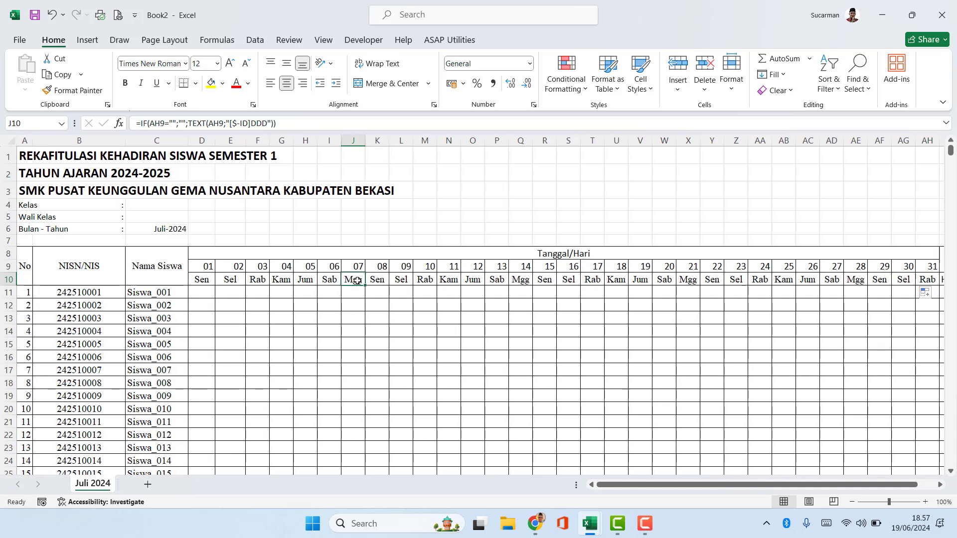
left_click(356, 290)
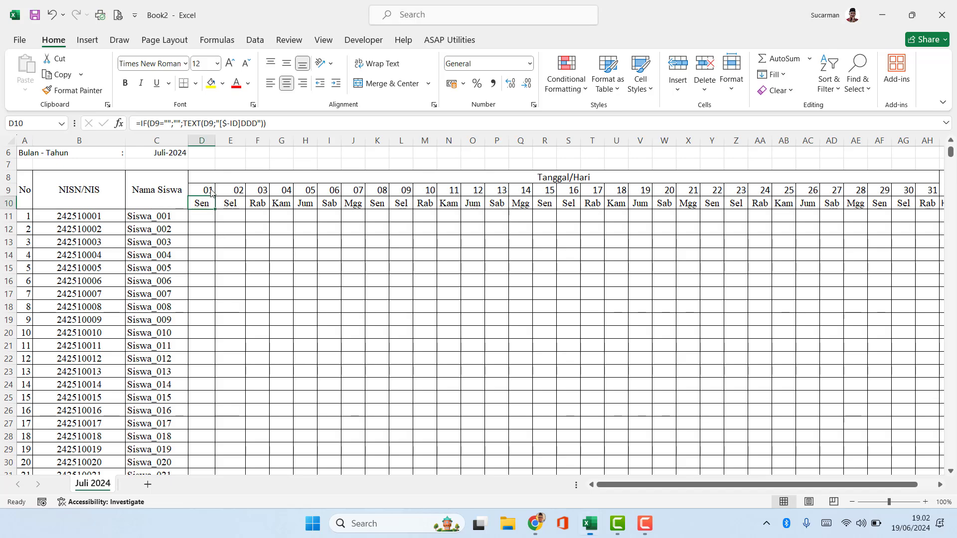
Select the date, day-name and attendance cells from D9 through AH46
left_click_drag(211, 193, 676, 208)
key("shift+Up")
key("shift+Up")
key("shift+Up")
key("shift+Up")
key("shift+Up")
key("shift+Up")
key("shift+Up")
key("shift+Up")
key("shift+Up")
key("shift+Up")
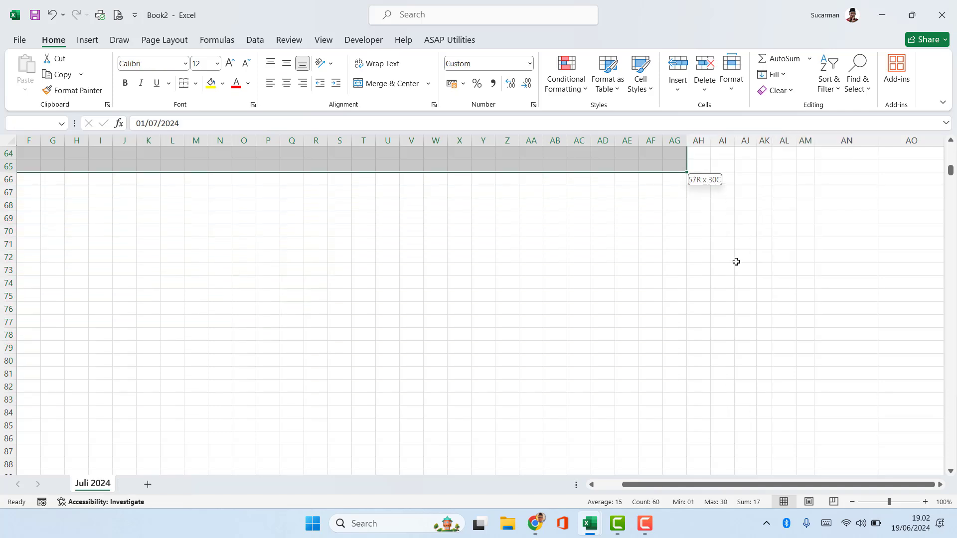
key("shift+Up")
key("shift+Up")
key("shift+Up")
key("shift+Up")
key("shift+Up")
key("shift+Up")
key("shift+Up")
key("shift+Up")
key("shift+Up")
key("shift+Up")
key("shift+Up")
key("shift+Up")
key("shift+Up")
key("shift+Up")
key("shift+Up")
key("shift+Up")
key("shift+Up")
key("shift+Up")
key("shift+Up")
key("shift+Up")
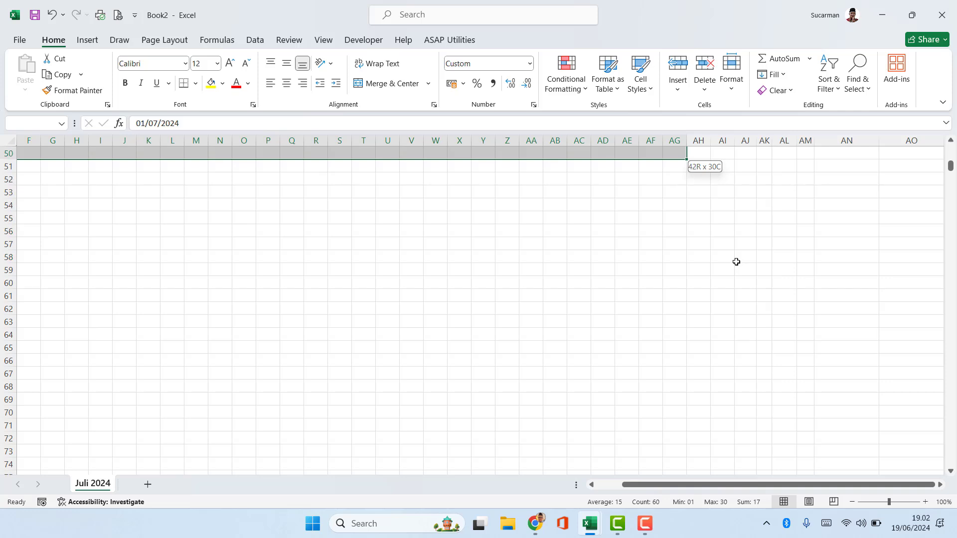
key("shift+Down")
key("shift+Down")
key("shift+Down")
key("shift+Down")
key("shift+Down")
key("shift+Down")
key("shift+Down")
key("shift+Down")
key("shift+Down")
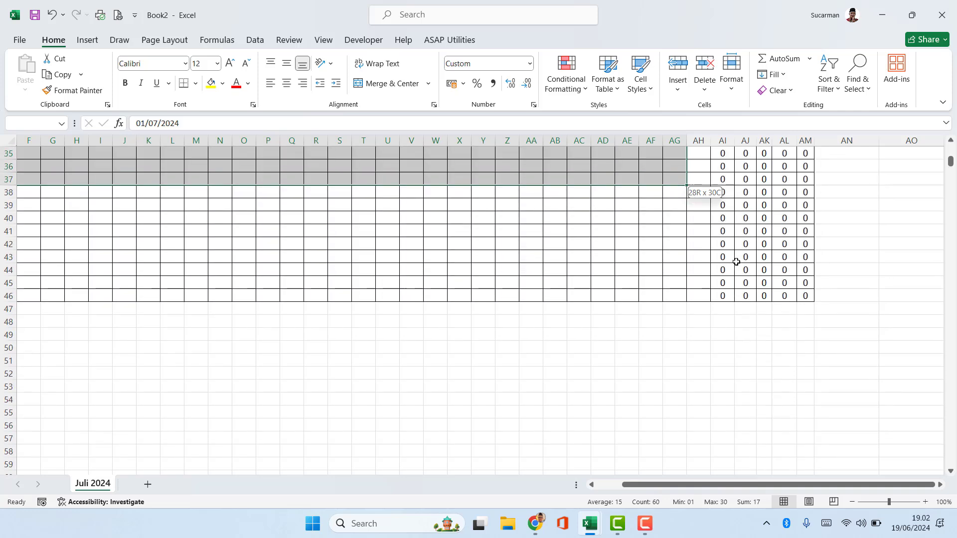
key("shift+Down")
key("shift+Down")
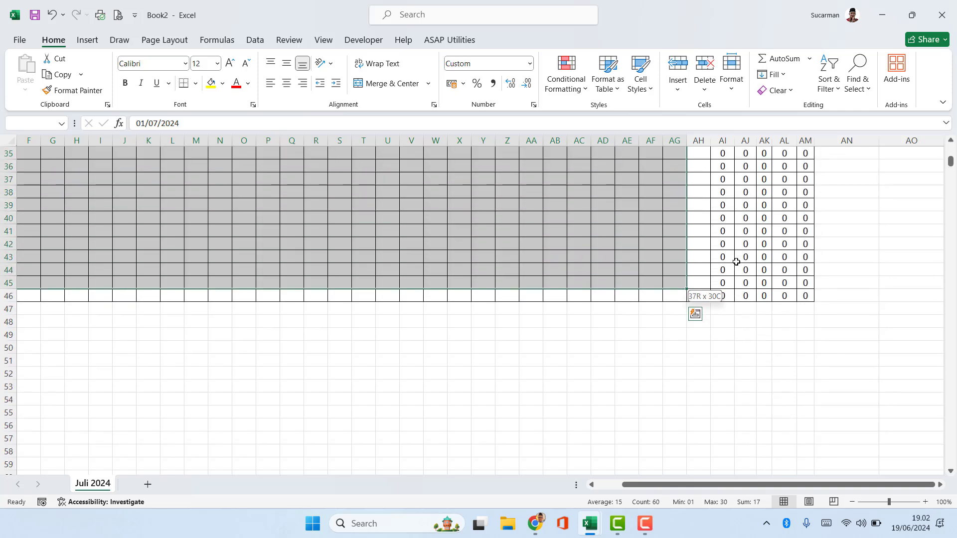
key("shift+Right")
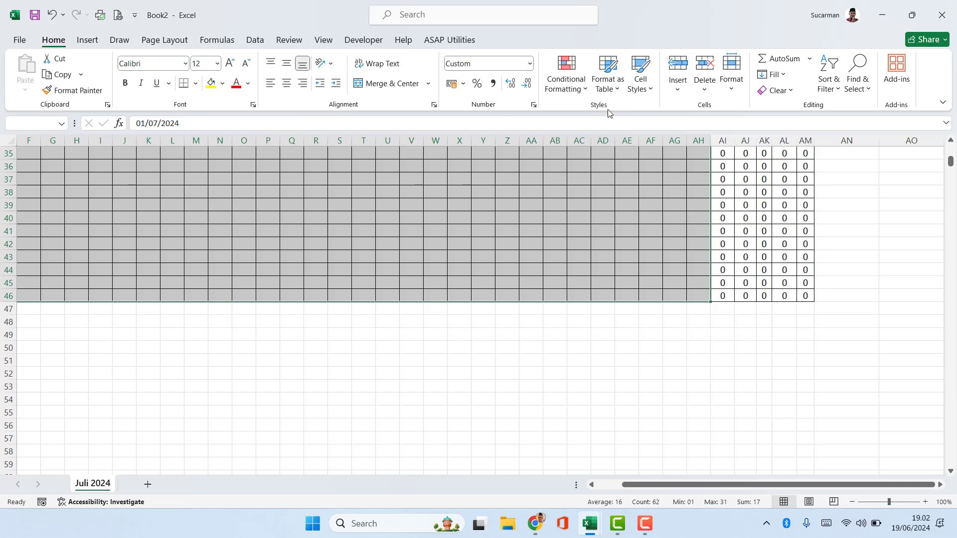
Create a formula-based conditional formatting rule for the selected grid with the formula =D$10="Mgg"
left_click(587, 92)
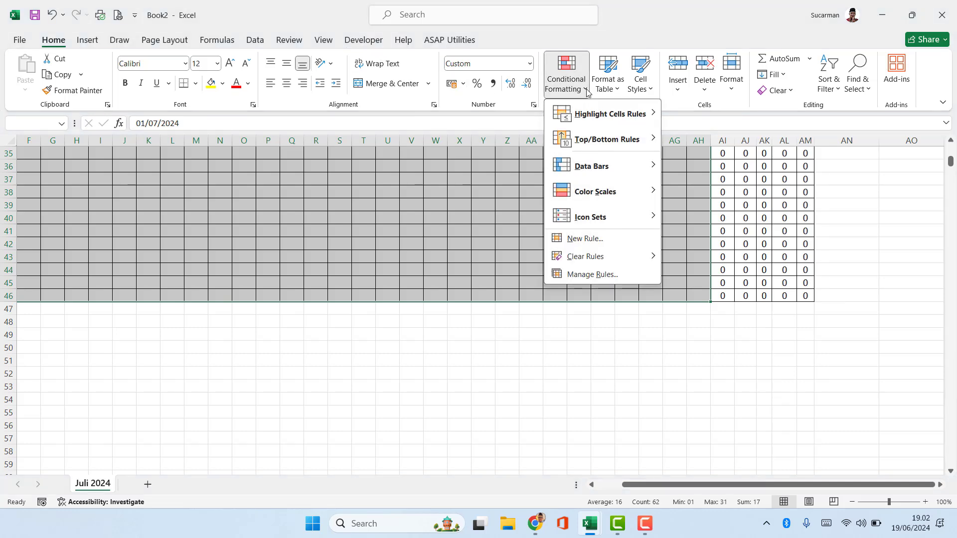
left_click(592, 240)
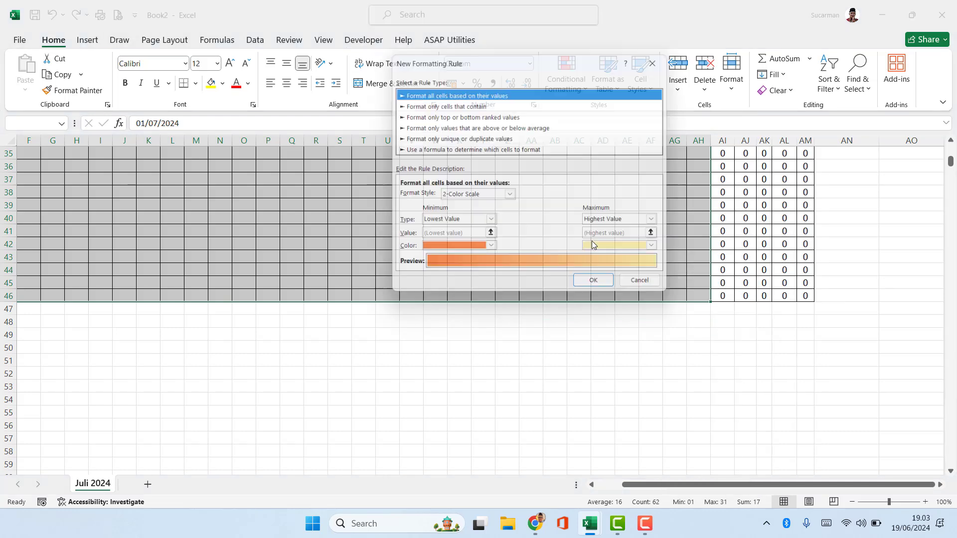
left_click(429, 150)
left_click(444, 197)
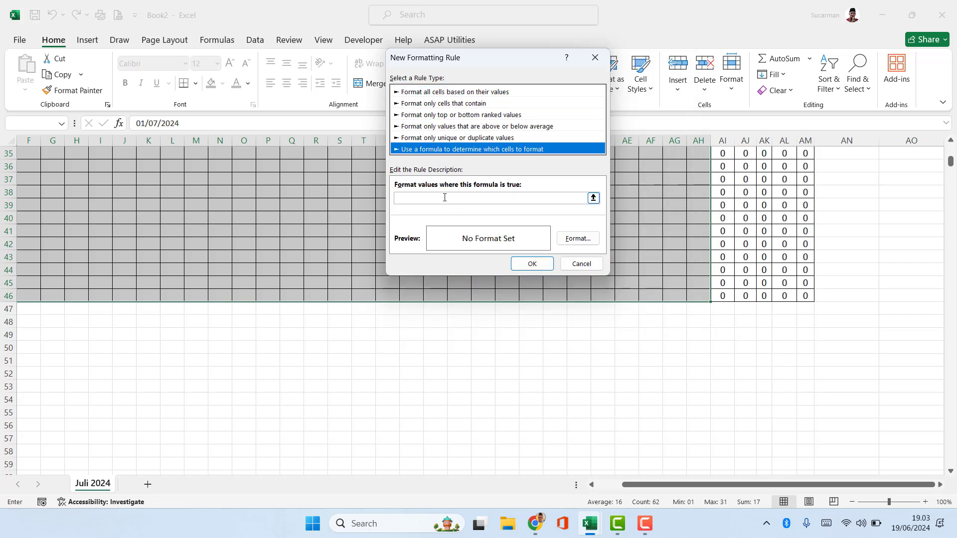
left_click(444, 197)
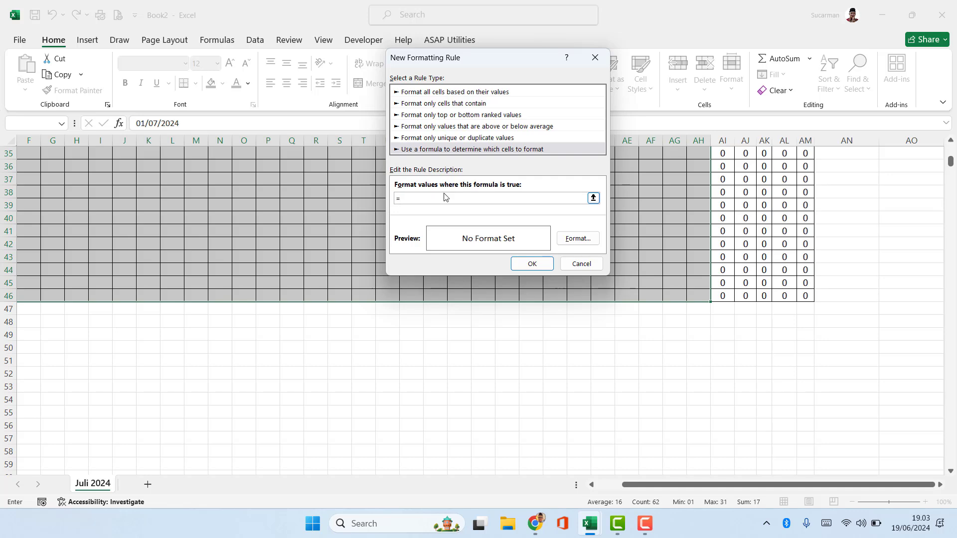
scroll(53, 259, "up", 10)
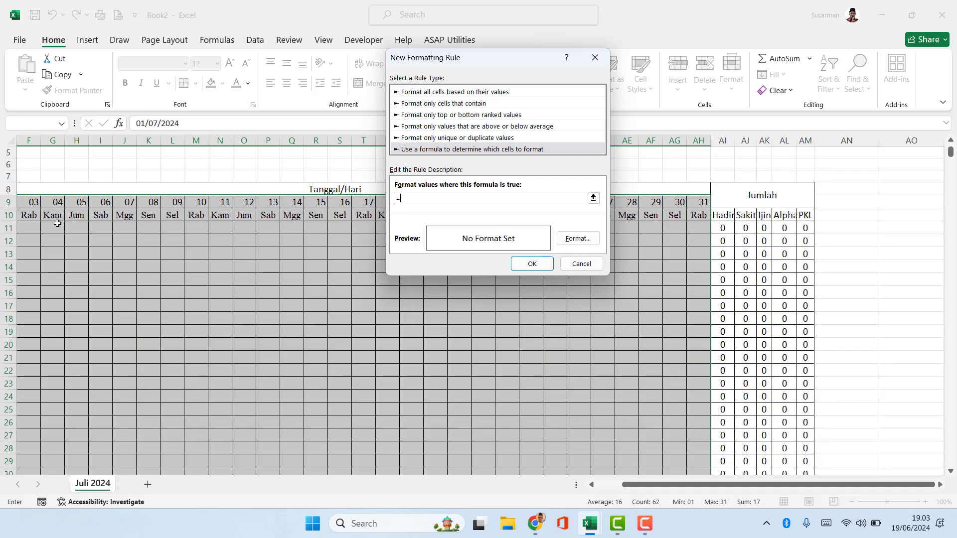
left_click(592, 485)
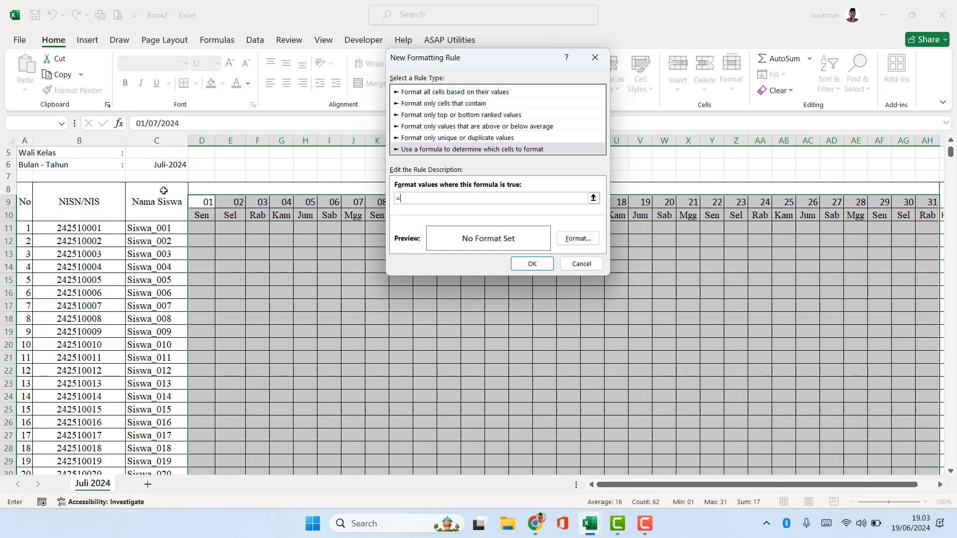
left_click(209, 216)
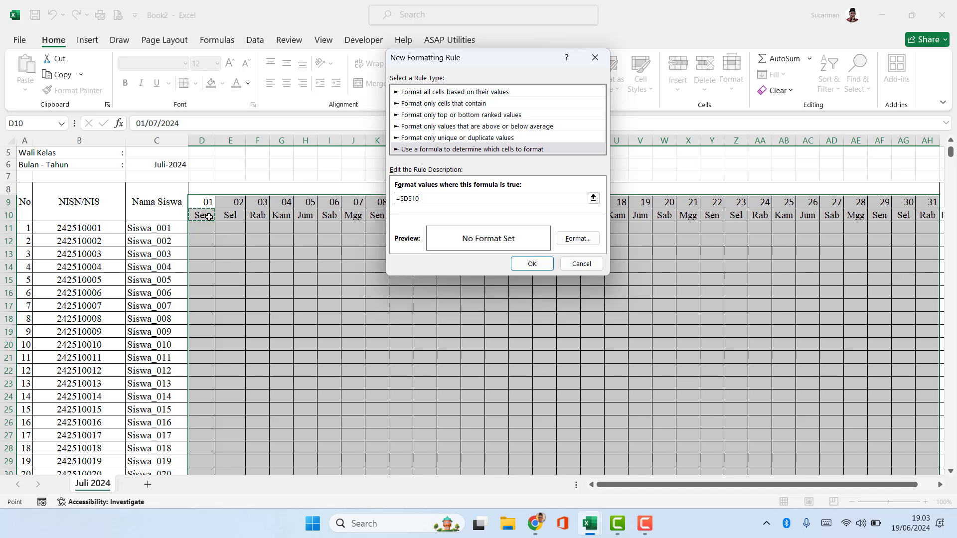
key("F4")
type("=\"Mgg")
Give the "Mgg" rule a red background fill, apply it to the grid and check the Sunday columns down to row 46
left_click(579, 239)
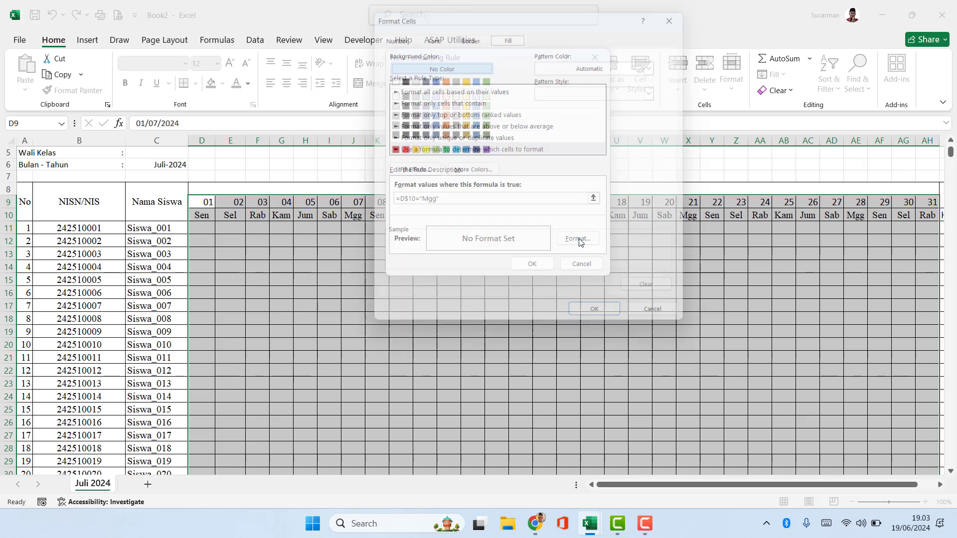
left_click(400, 151)
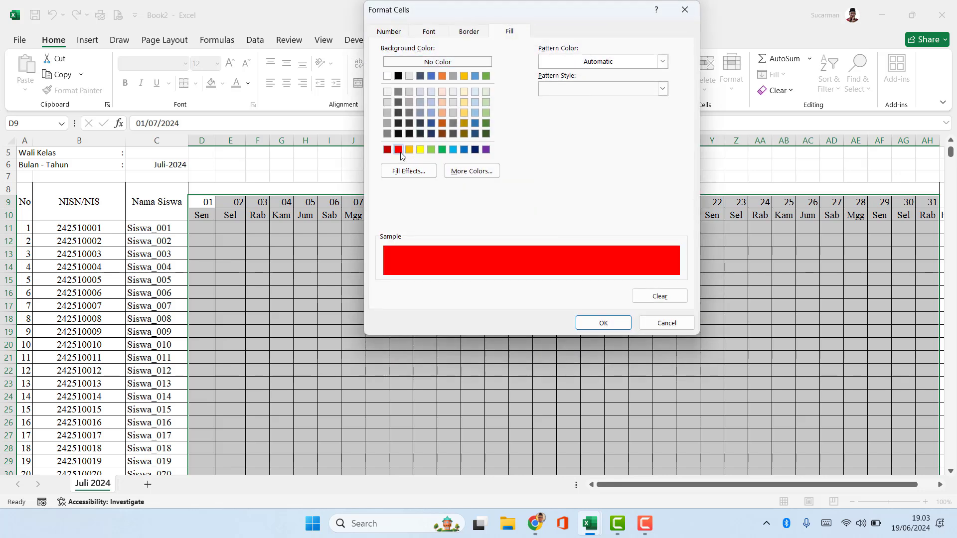
left_click(604, 324)
left_click(542, 268)
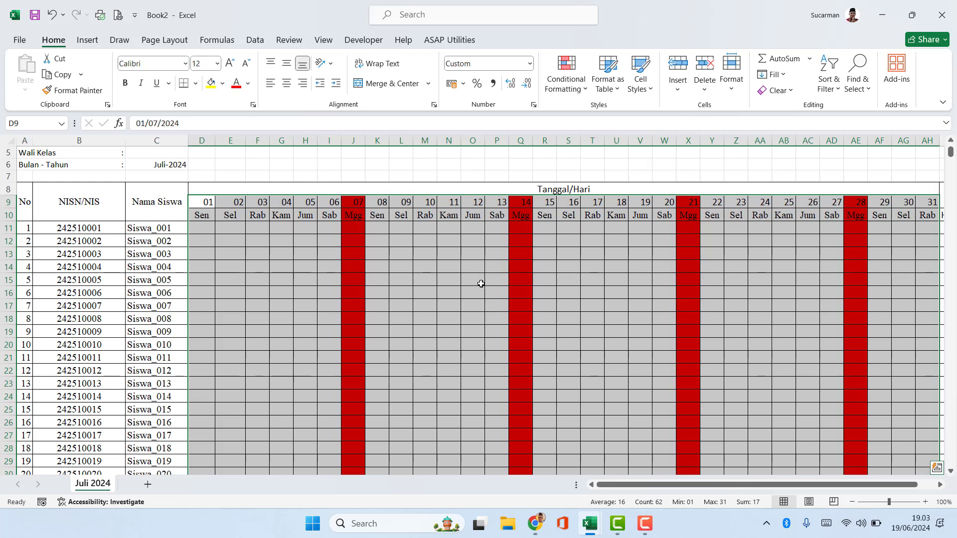
scroll(471, 288, "down", 1)
scroll(470, 288, "down", 4)
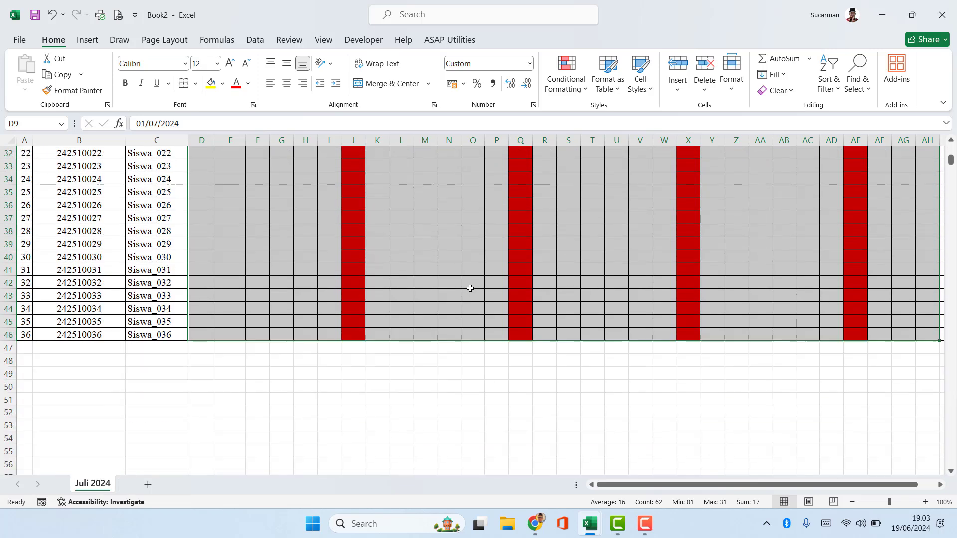
scroll(470, 289, "up", 9)
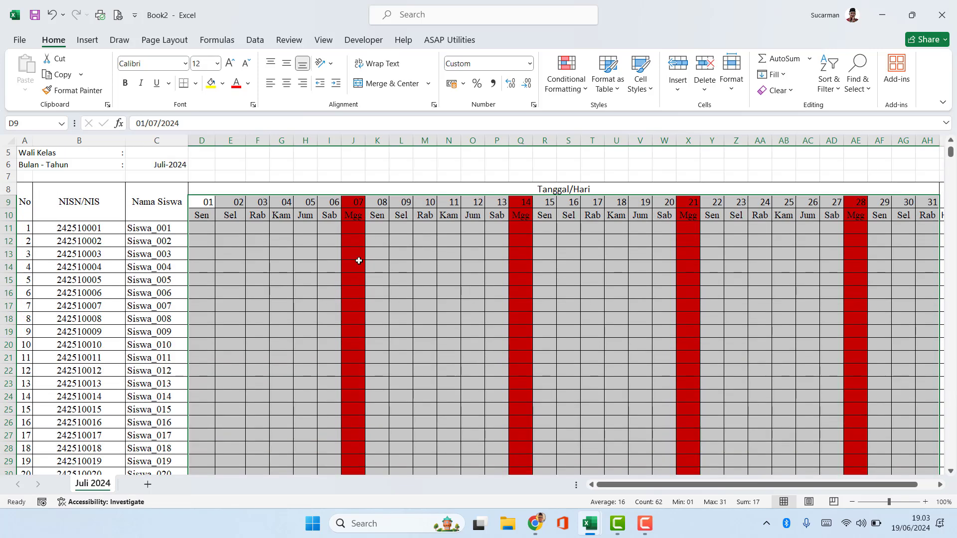
left_click(394, 265)
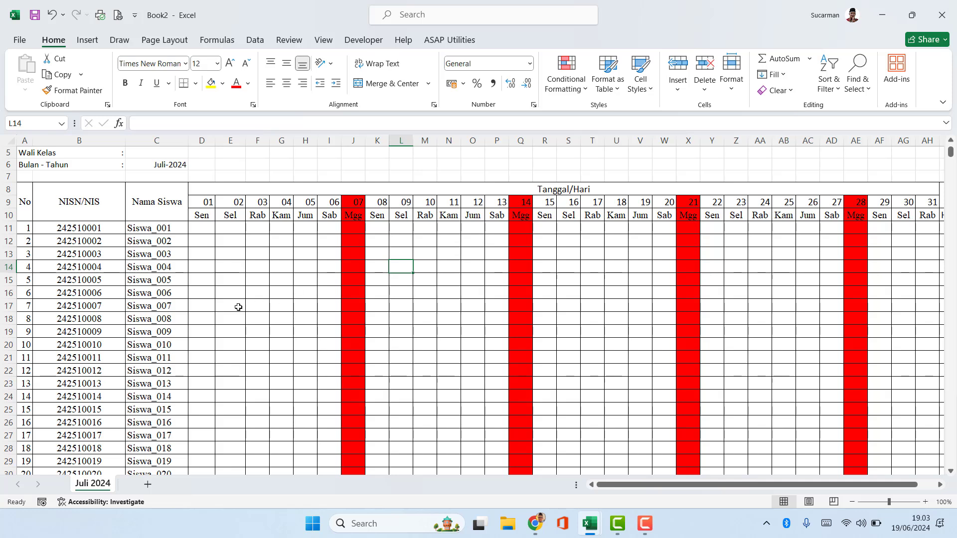
Change the start date in D9 to 01/08/2024 to test the automatic month, day names and Sunday highlighting
scroll(238, 307, "up", 1)
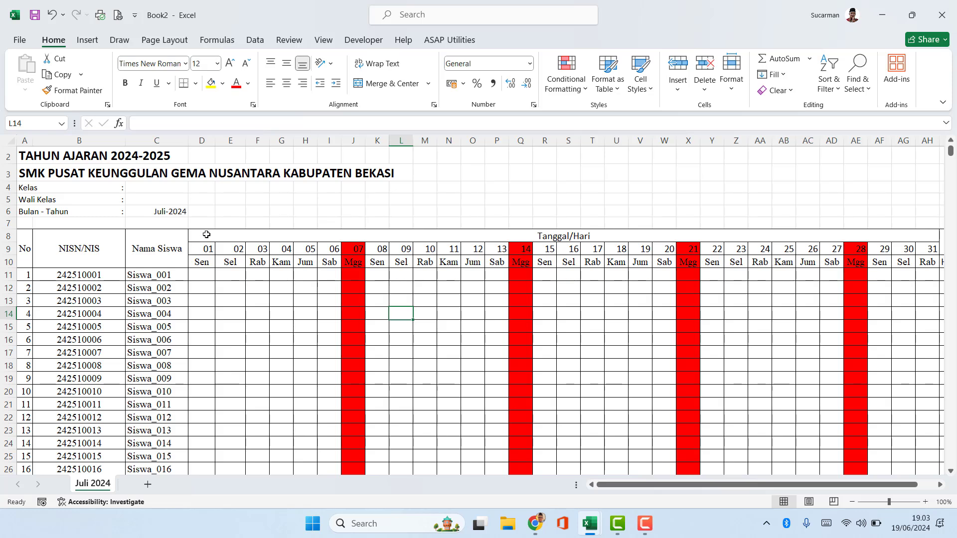
left_click(211, 253)
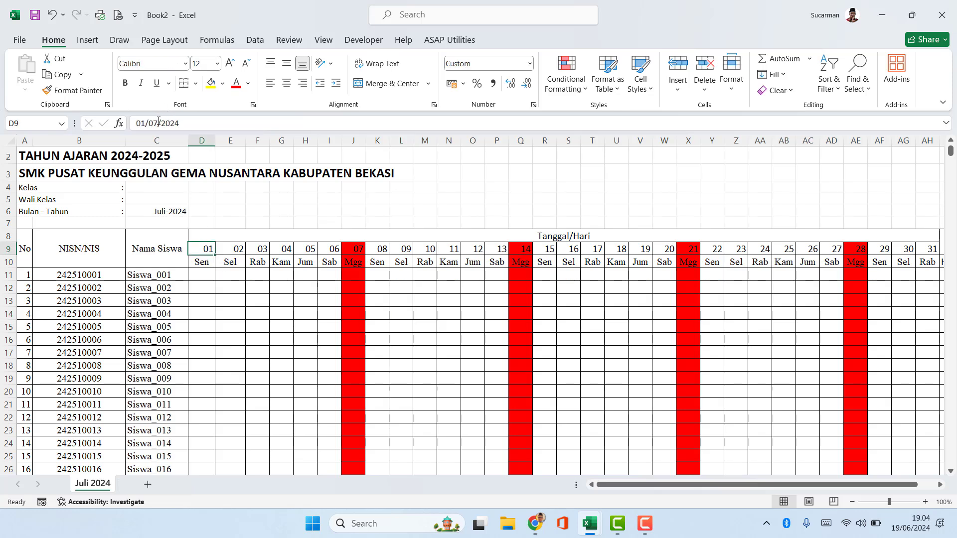
left_click(155, 120)
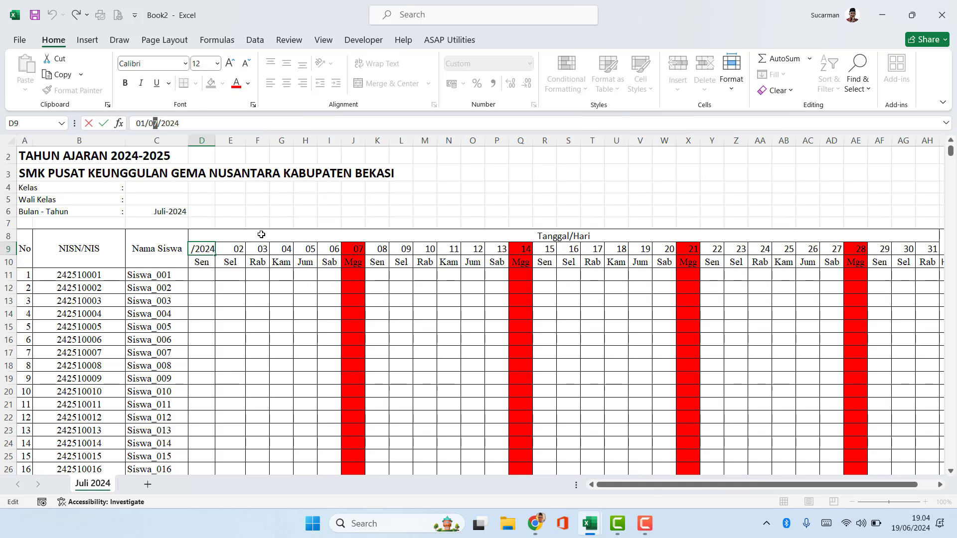
type("8")
key("Return")
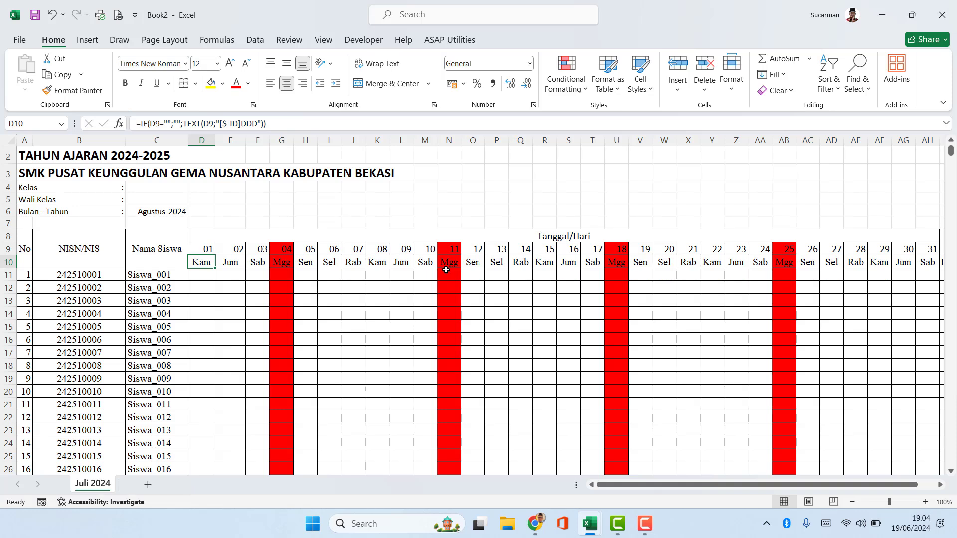
Change the year of the start date in D9 so that it reads 01/08/2025
left_click(209, 253)
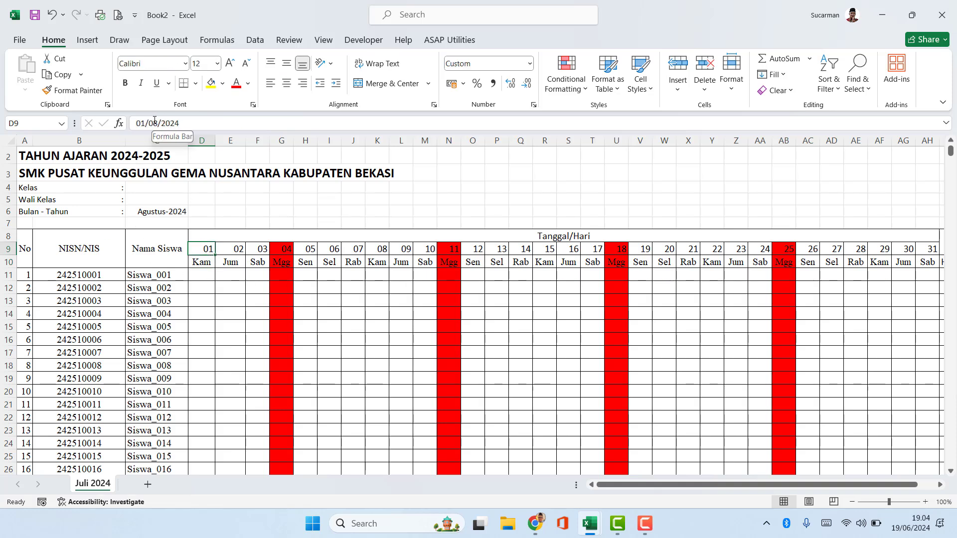
left_click_drag(153, 124, 159, 123)
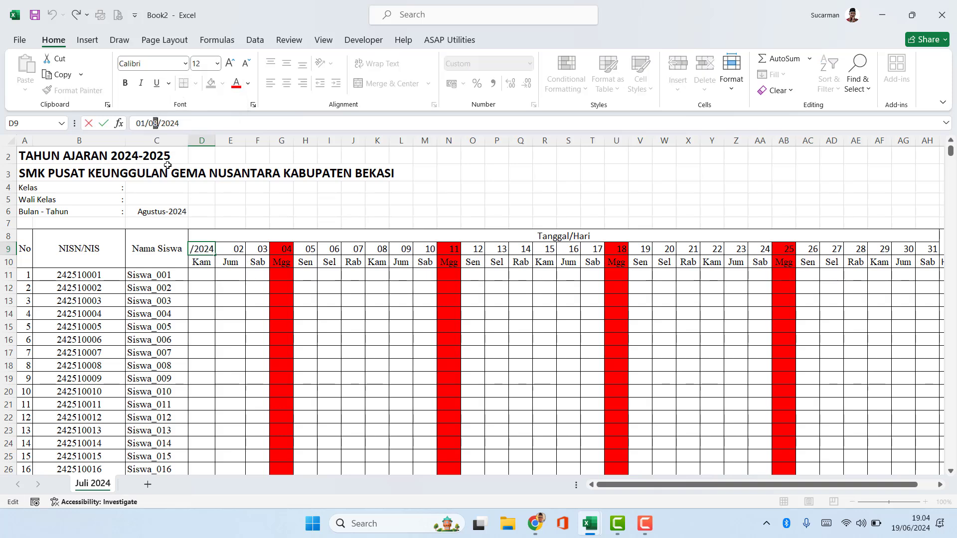
left_click(175, 123)
key("BackSpace")
key("Return")
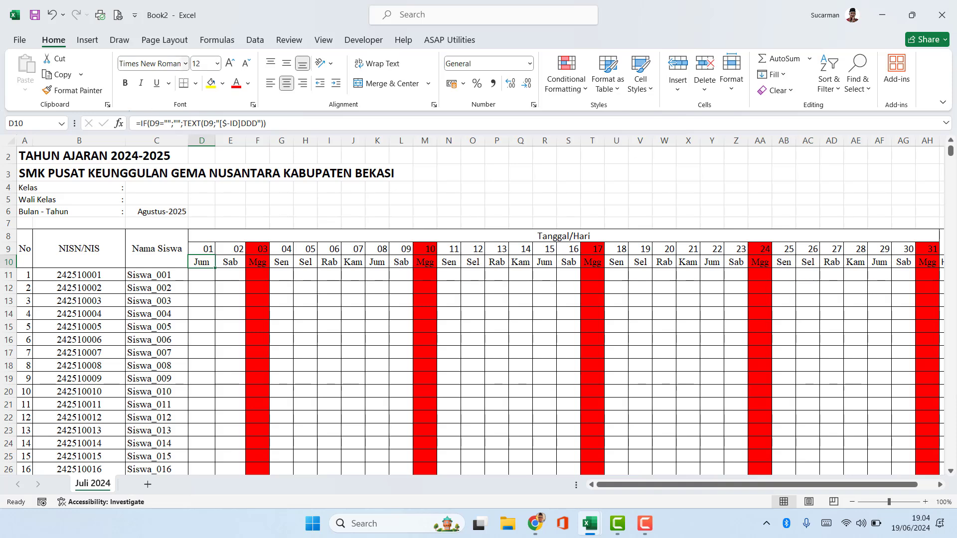
Set the start date in D9 back to 01/07/2024
left_click(201, 248)
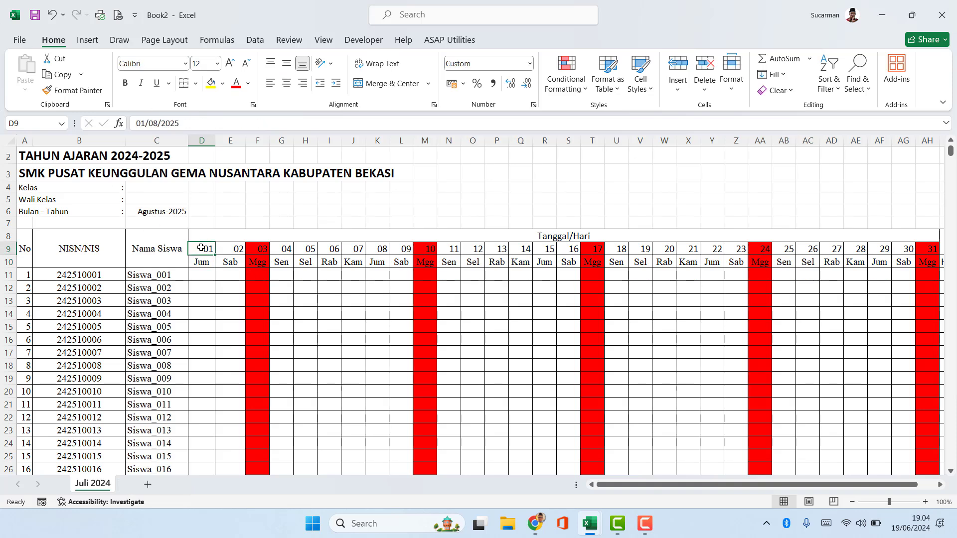
left_click_drag(149, 124, 190, 125)
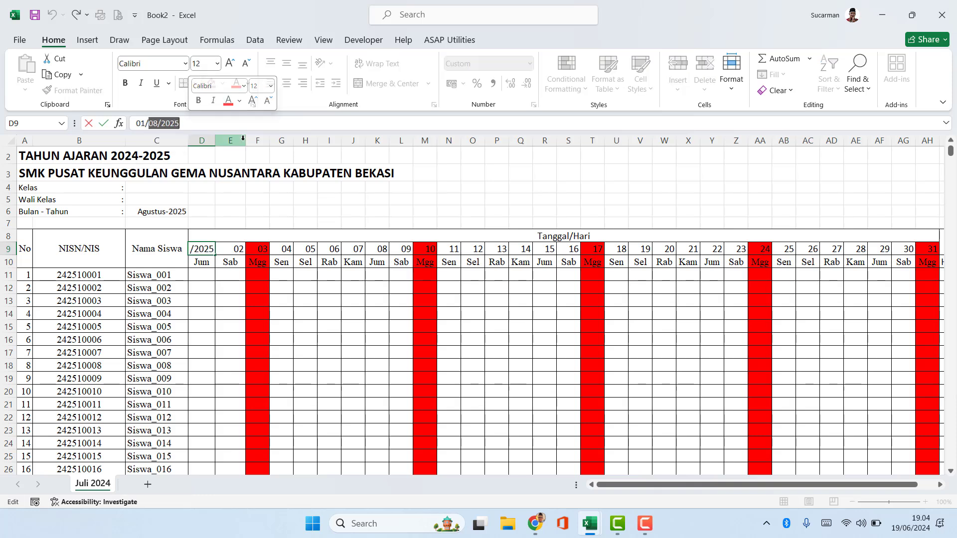
type("01/07")
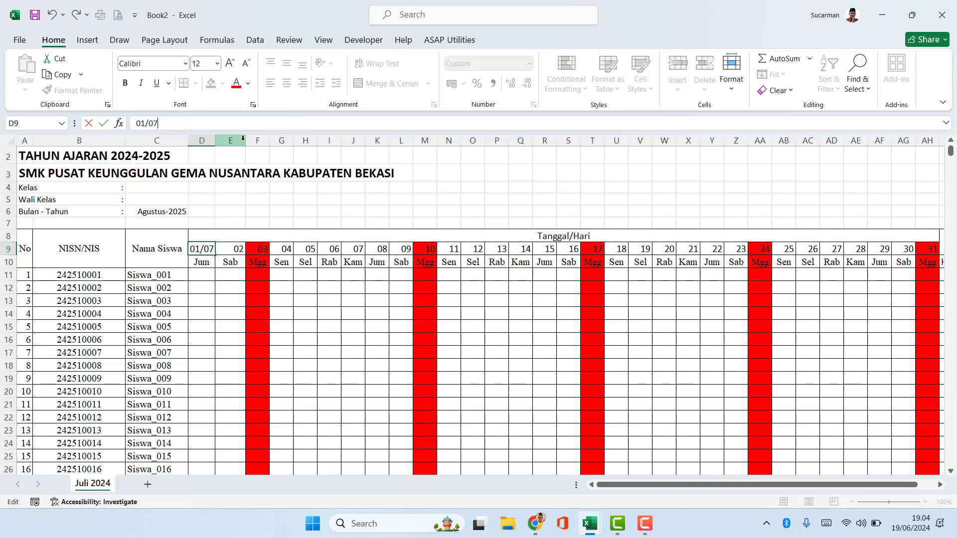
type("/2024")
key("Return")
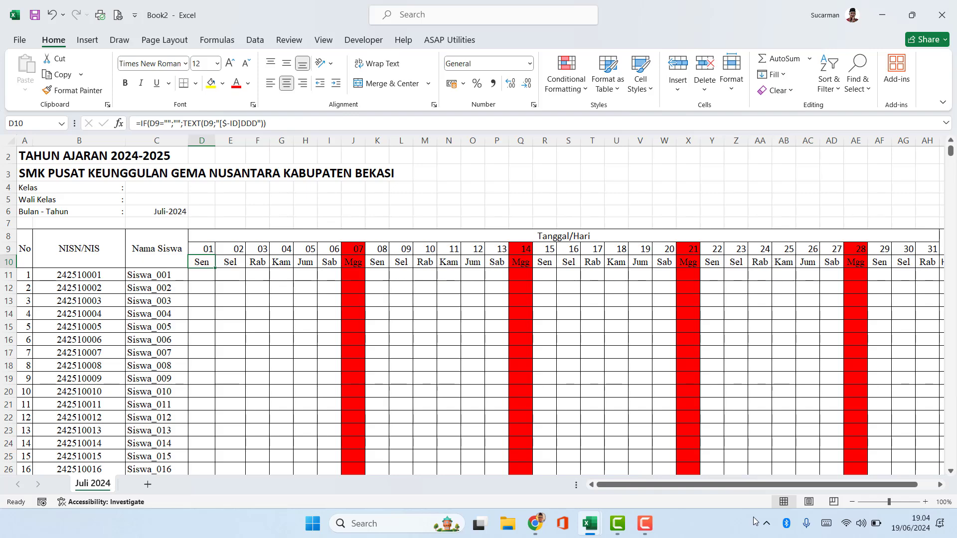
left_click(941, 484)
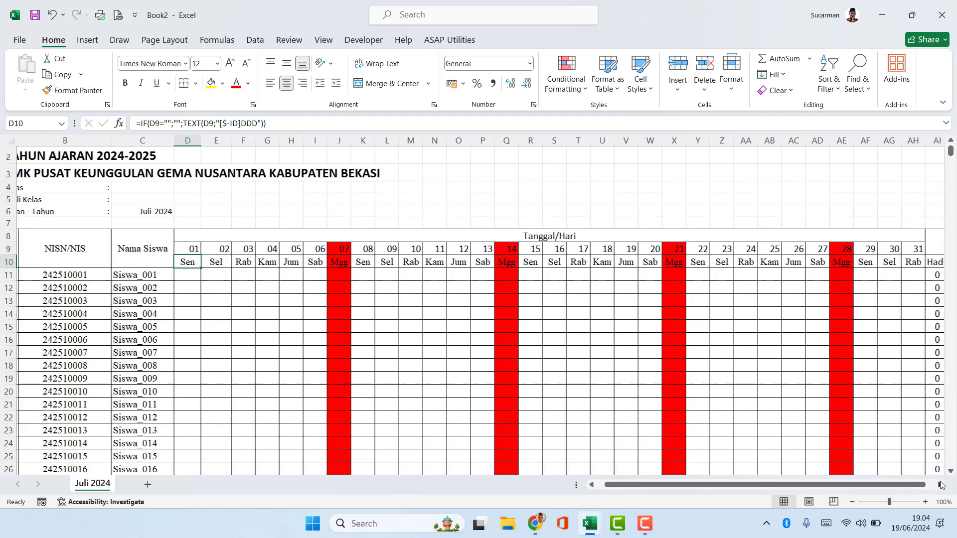
left_click(941, 485)
left_click(941, 485)
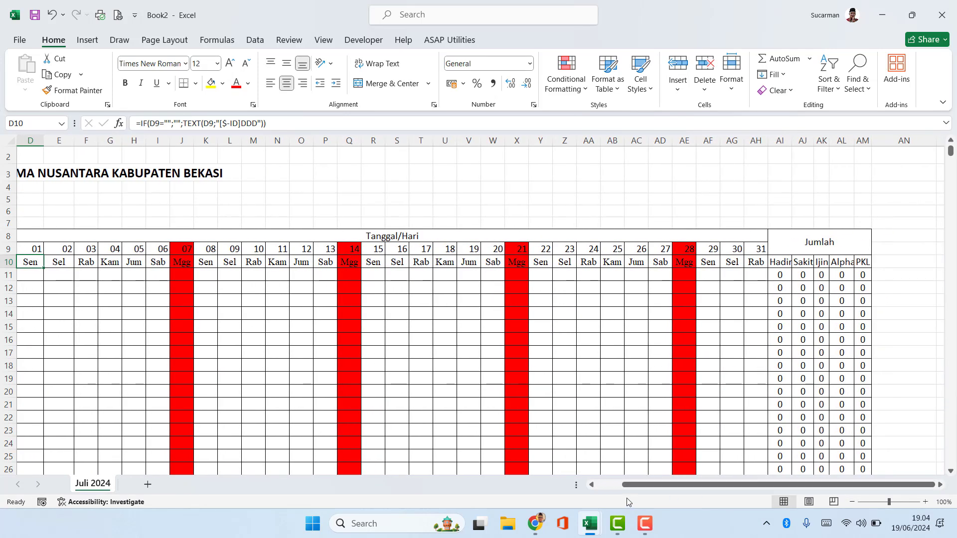
left_click(592, 485)
left_click(592, 485)
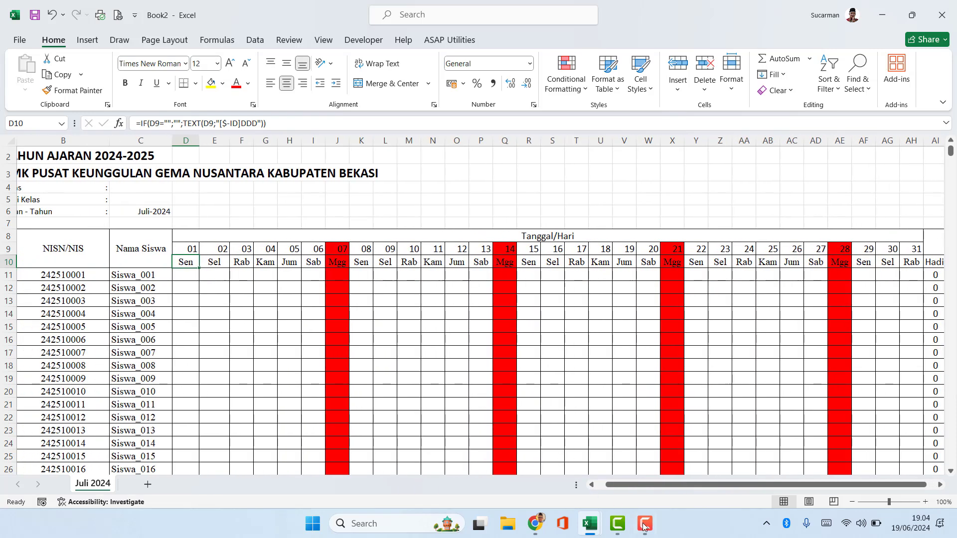
left_click(646, 529)
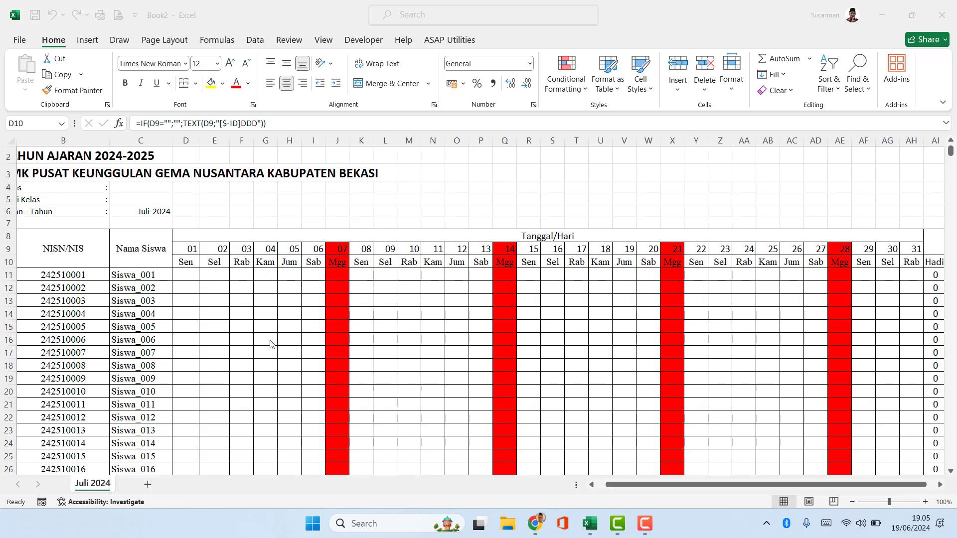
Enter the formula =IF(D10<>"Mgg";"H";"") in D11, the first student's attendance cell for day 01
left_click(185, 276)
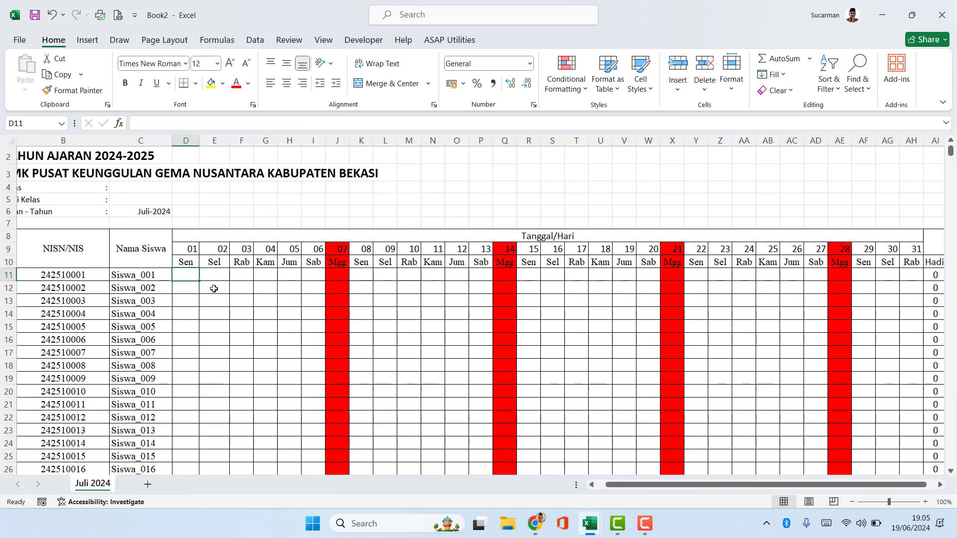
type("=")
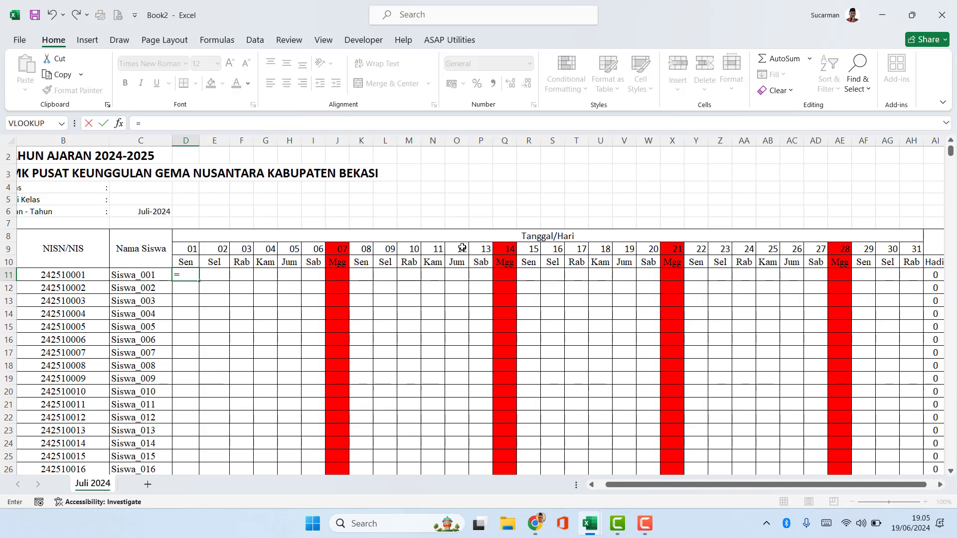
type("I")
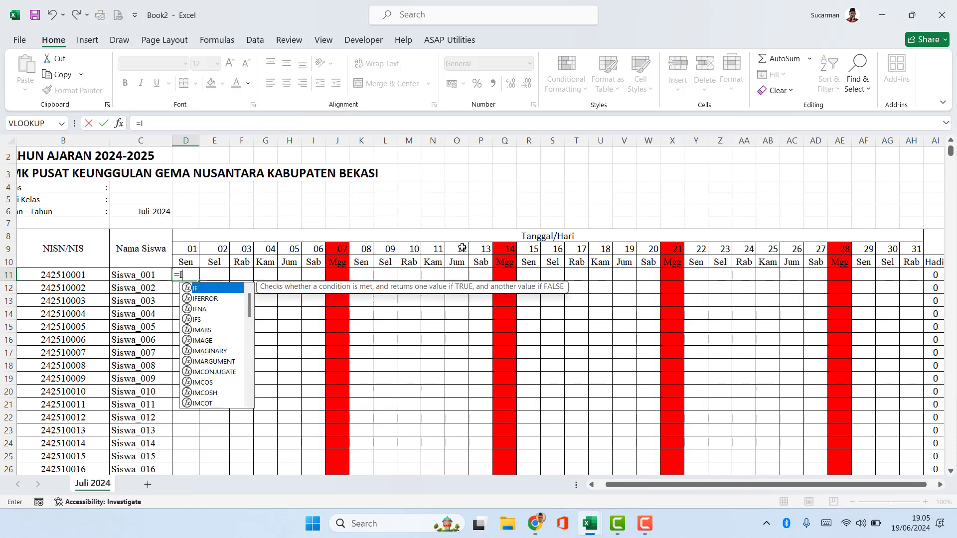
type("f")
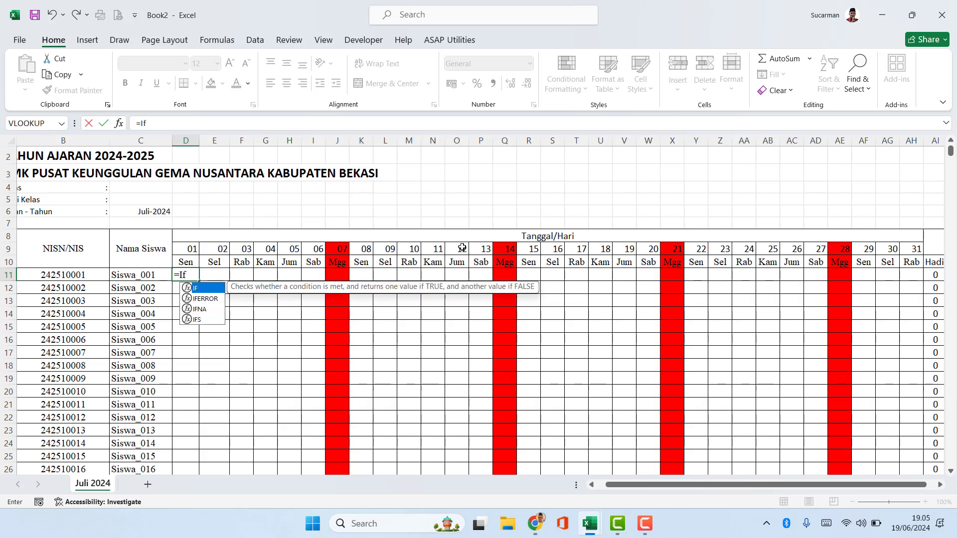
type("(")
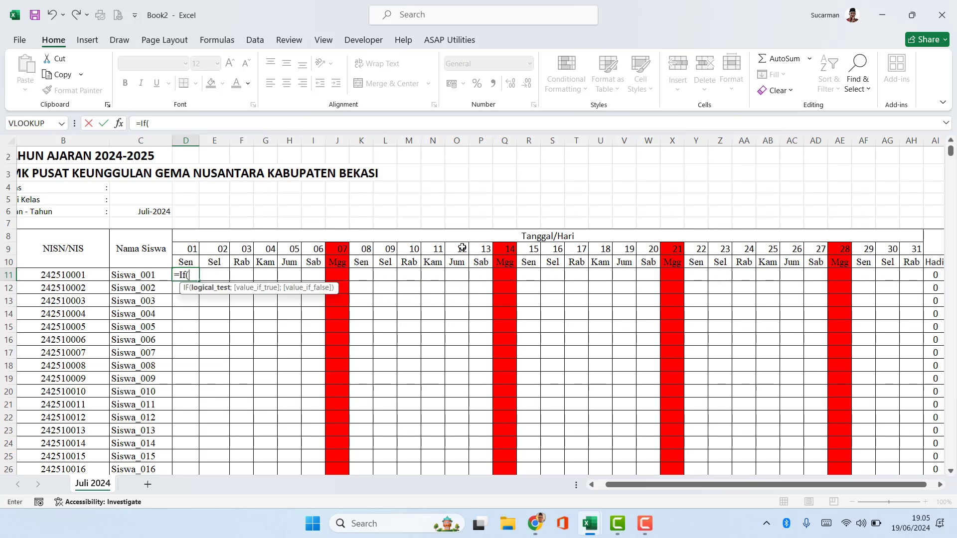
left_click(187, 263)
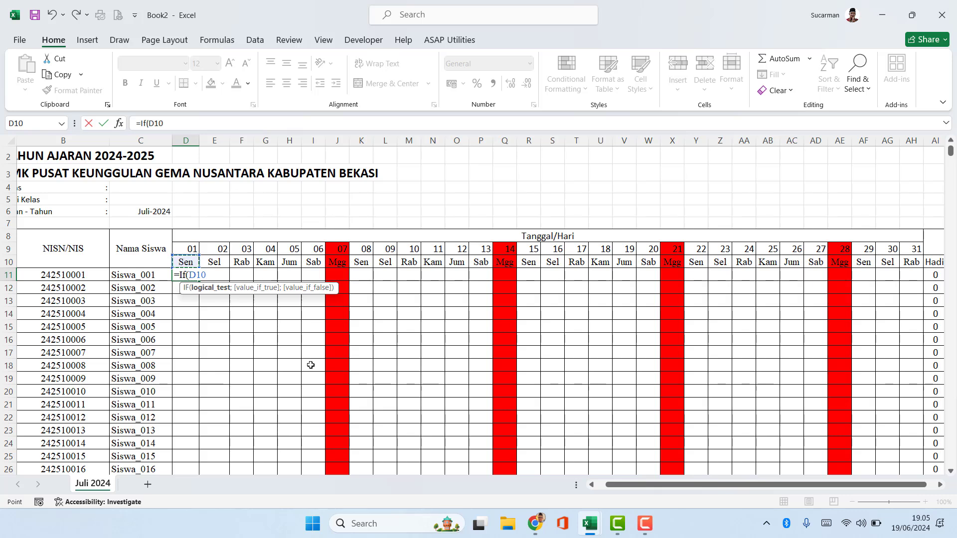
type("<>\"Mgg\";")
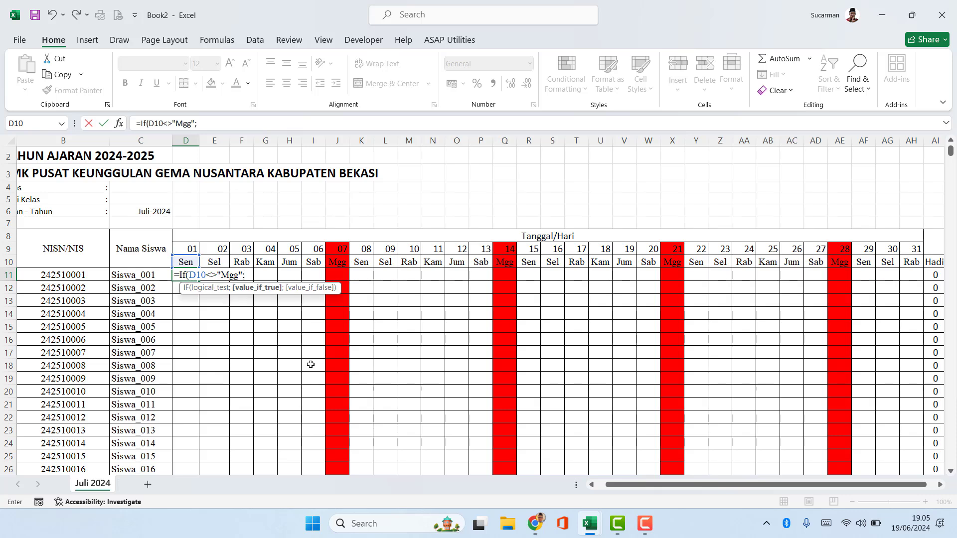
type("\"H\";")
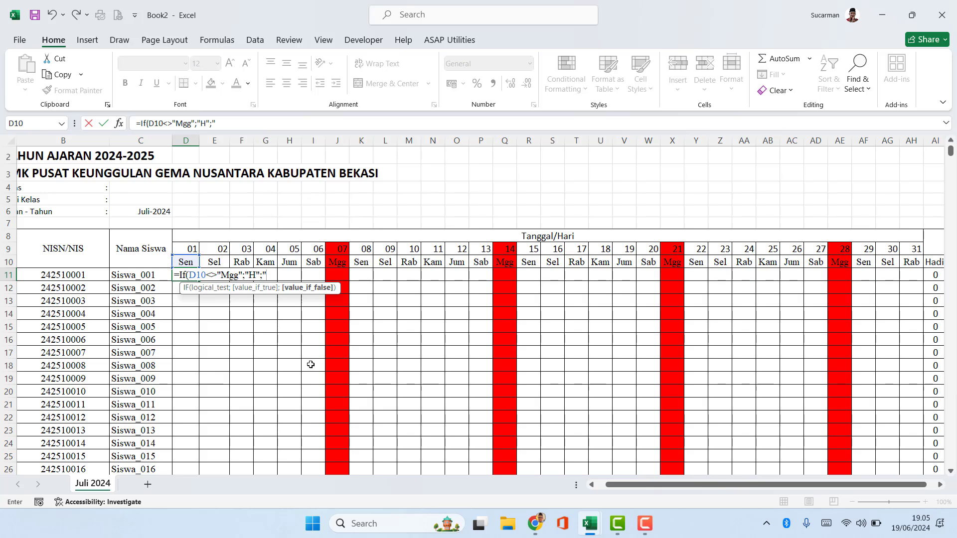
type("\"\")")
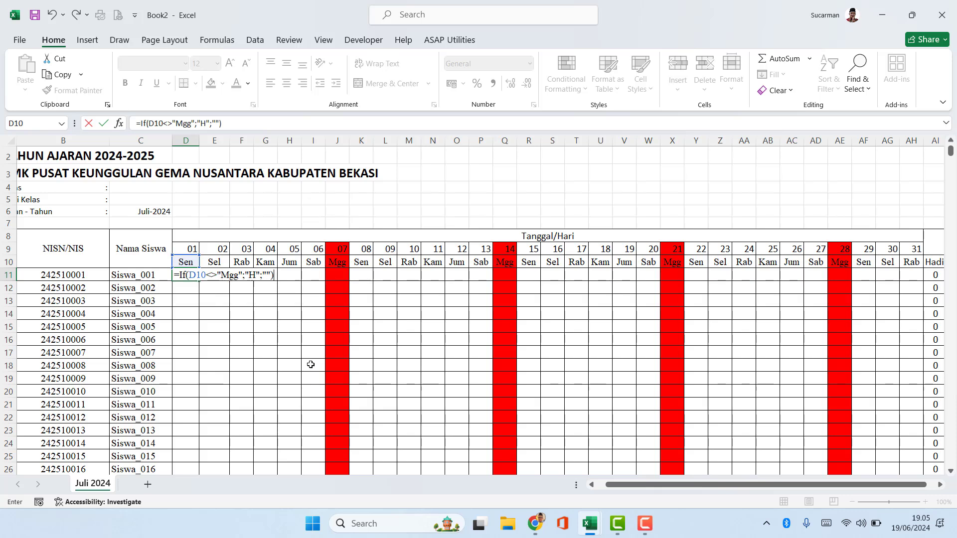
key("Return")
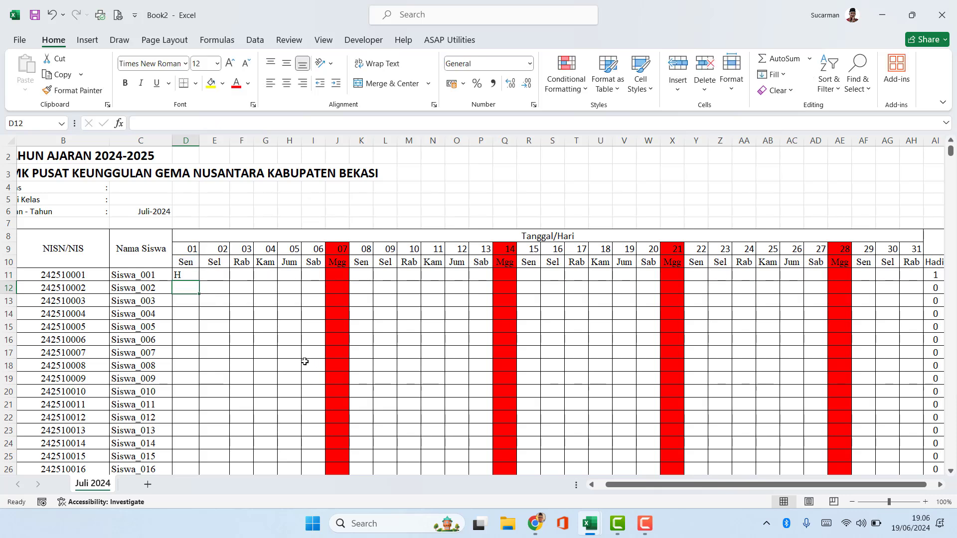
Center D11, copy its formula across to AH11 and down all student rows, and inspect the Sunday cell J12
left_click(190, 273)
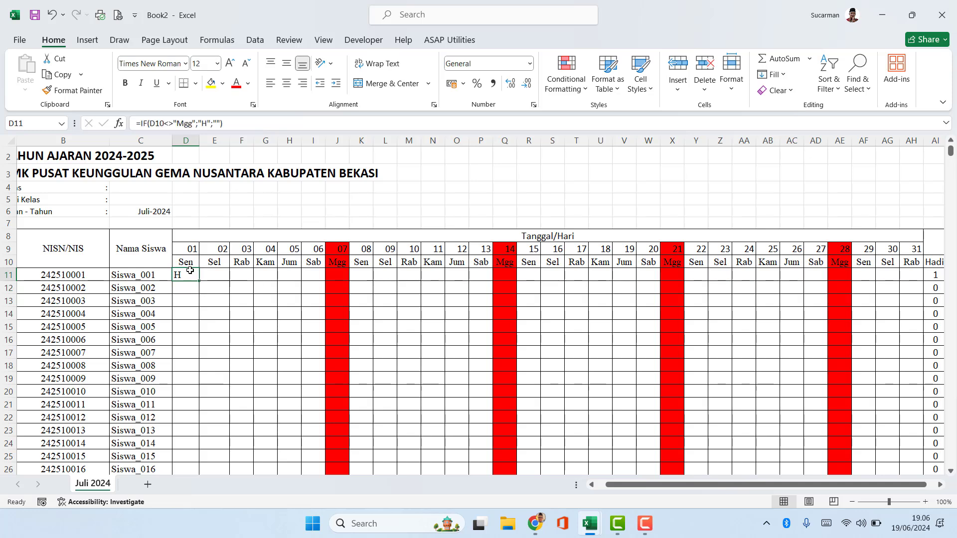
left_click(287, 84)
left_click_drag(199, 281, 921, 266)
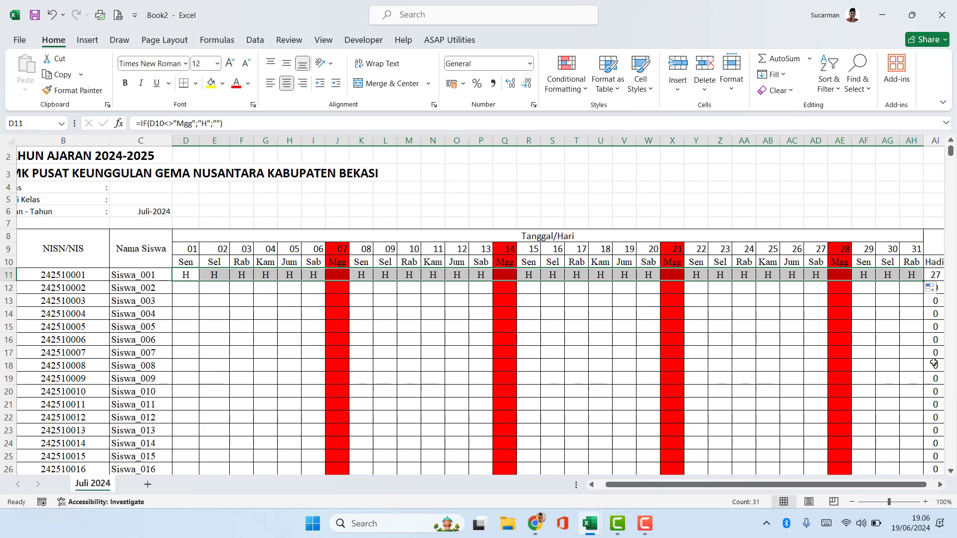
double_click(923, 282)
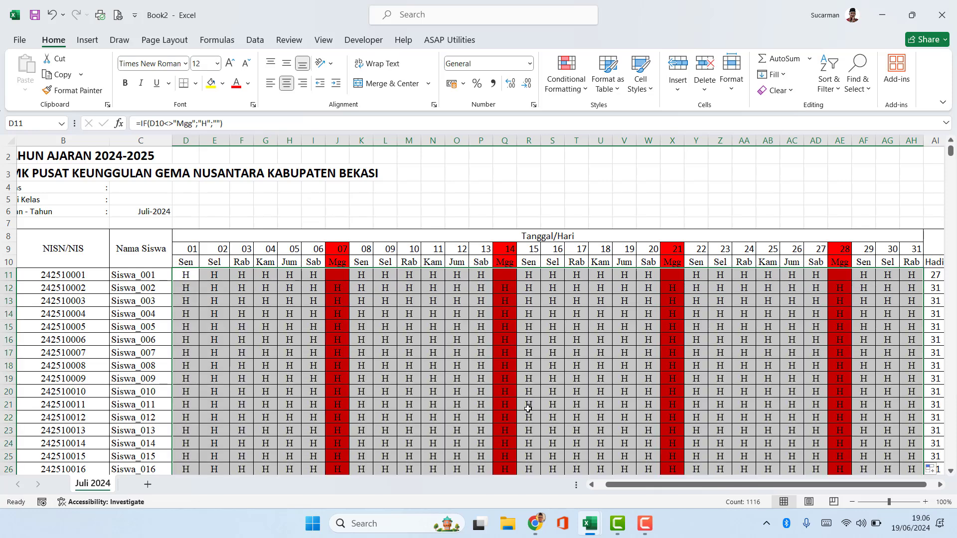
left_click(345, 285)
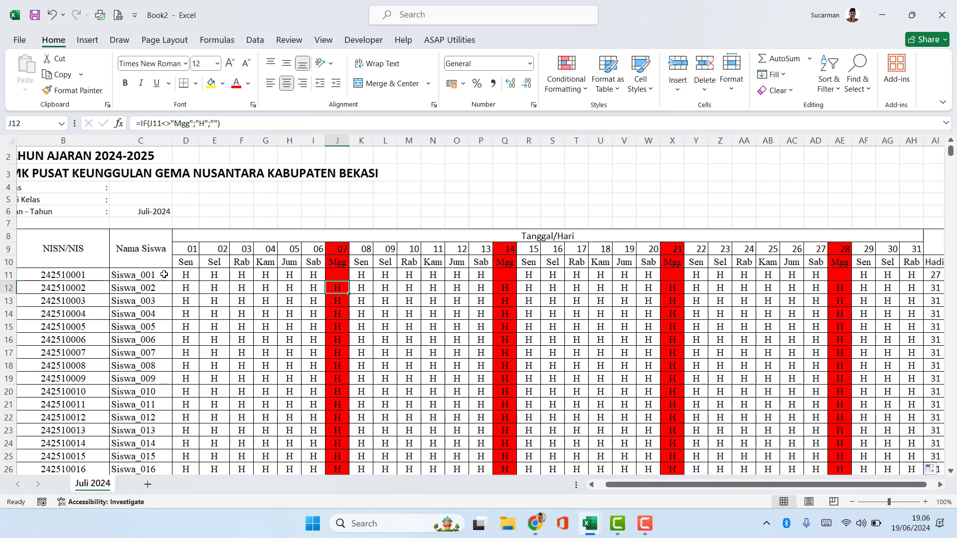
Lock the row of the day reference in D11 so that the formula reads =IF(D$10<>"Mgg";"H";"")
left_click(182, 277)
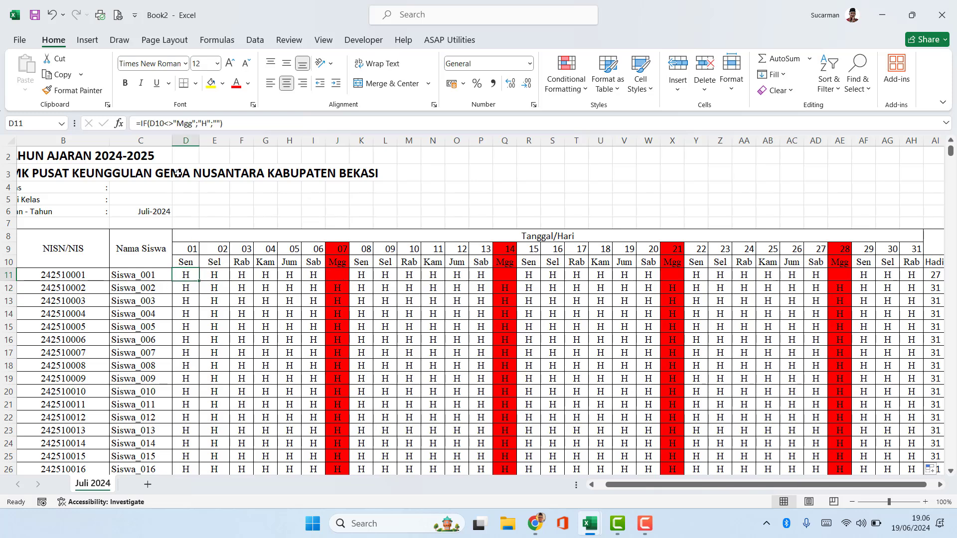
left_click(156, 124)
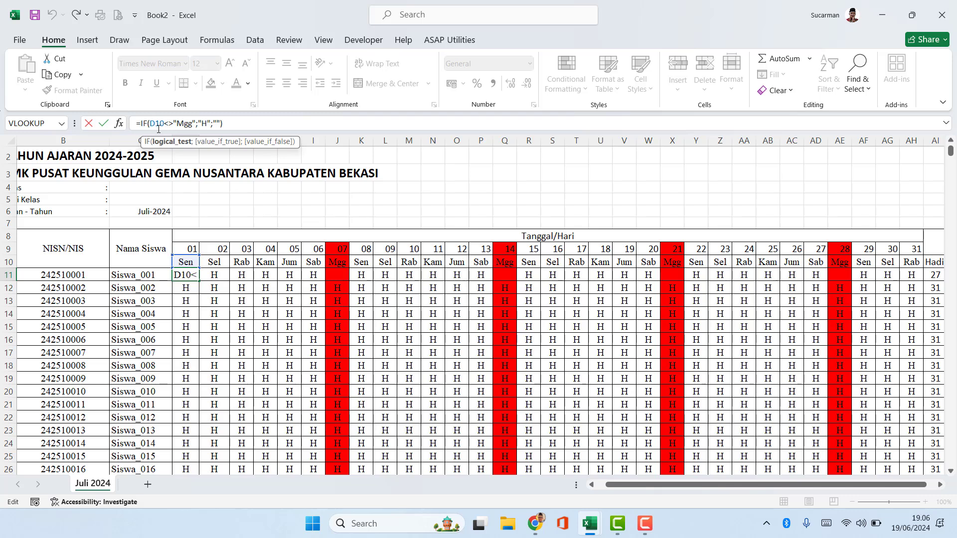
key("F4")
key("F4")
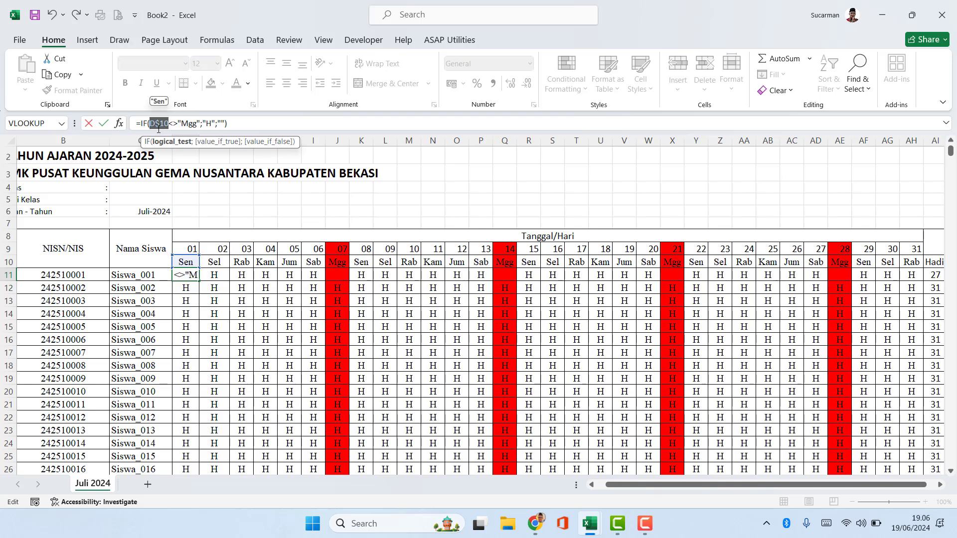
key("Return")
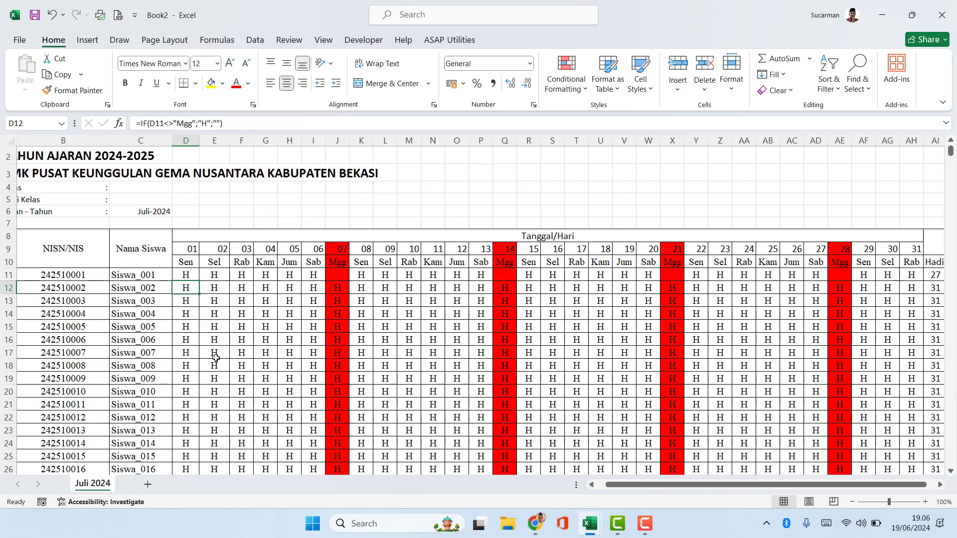
Copy the corrected D11 formula across to AH11 and down all student rows, and check the Sunday columns
left_click(192, 278)
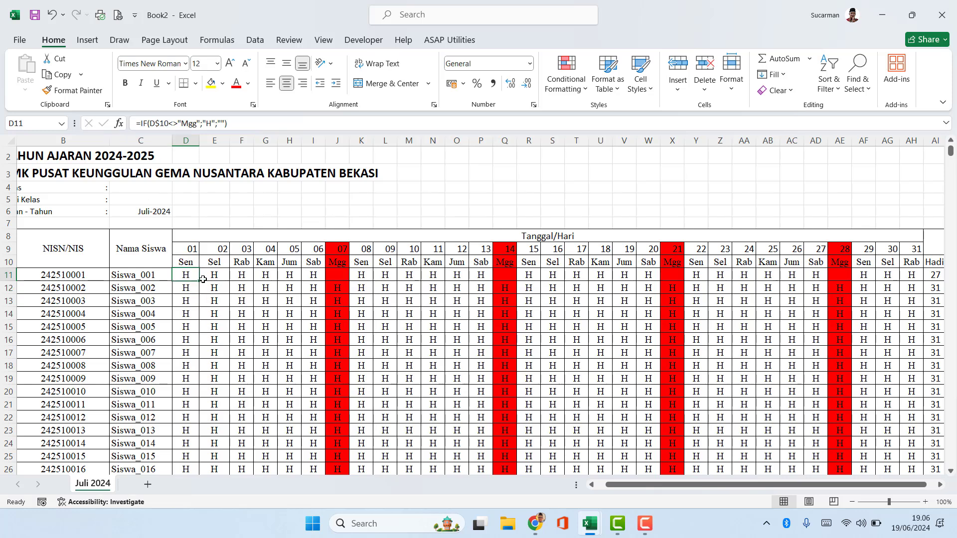
left_click_drag(199, 281, 920, 275)
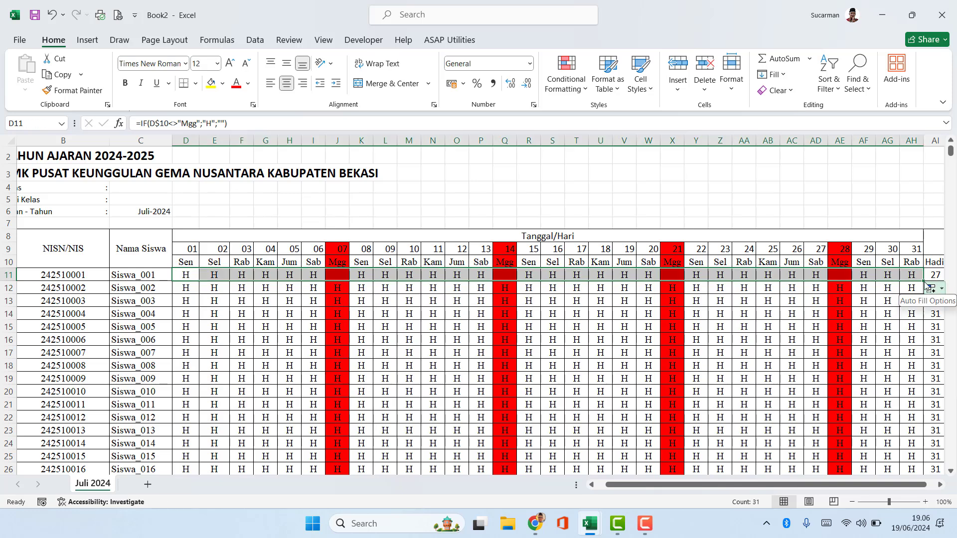
double_click(924, 282)
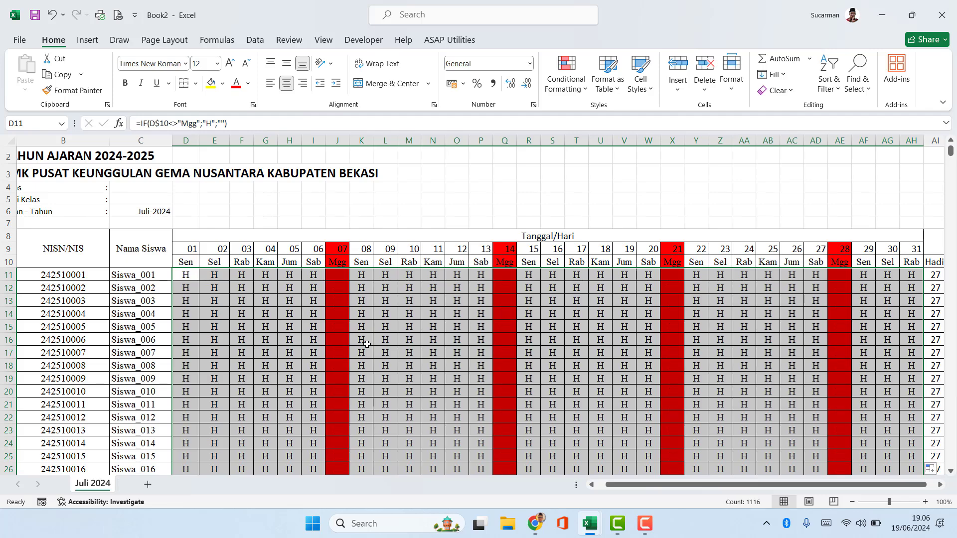
left_click(341, 330)
scroll(346, 335, "down", 6)
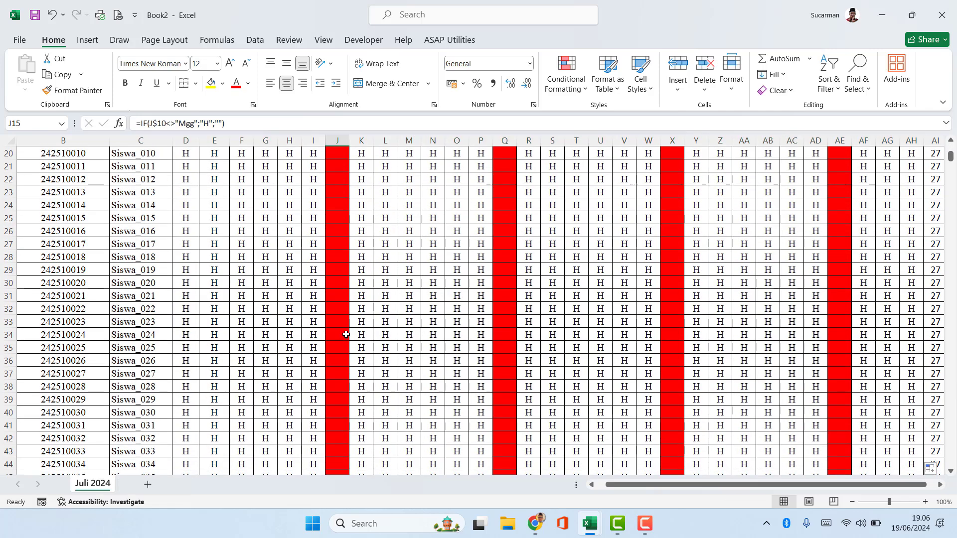
scroll(346, 335, "down", 3)
scroll(346, 335, "up", 10)
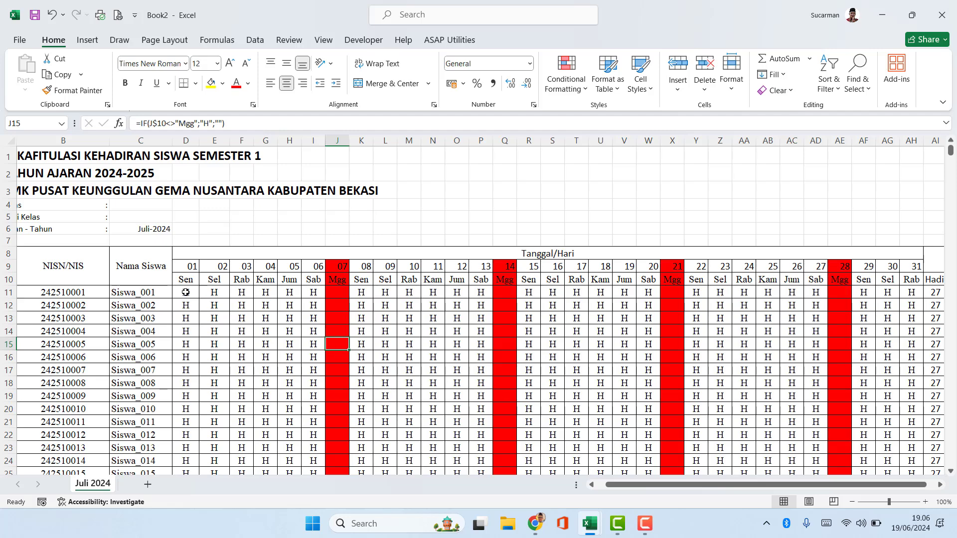
Apply list data validation with an in-cell dropdown and the source H;S;I;A;P to the attendance range D11:AH46
left_click_drag(186, 292, 682, 304)
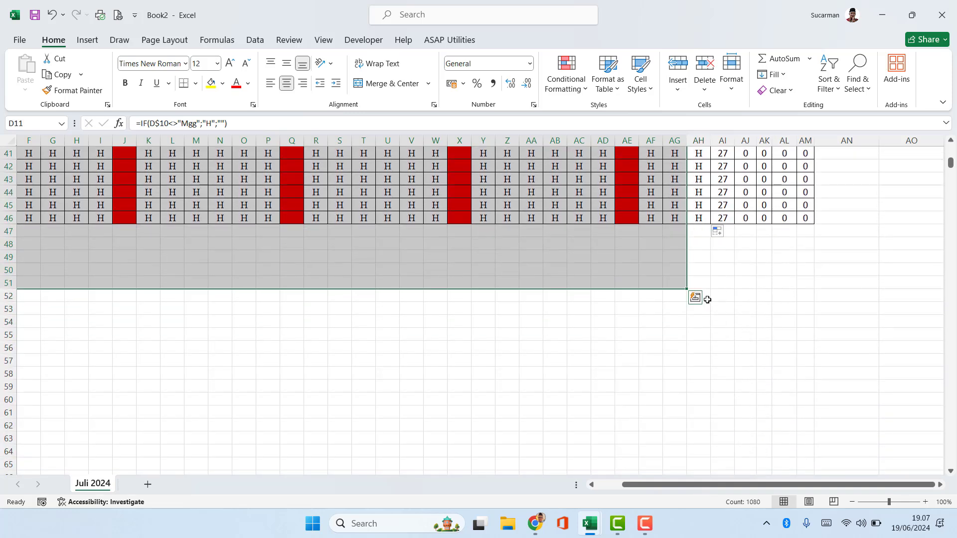
key("shift+Up")
key("shift+Up")
key("shift+Up")
key("shift+Up")
key("shift+Up")
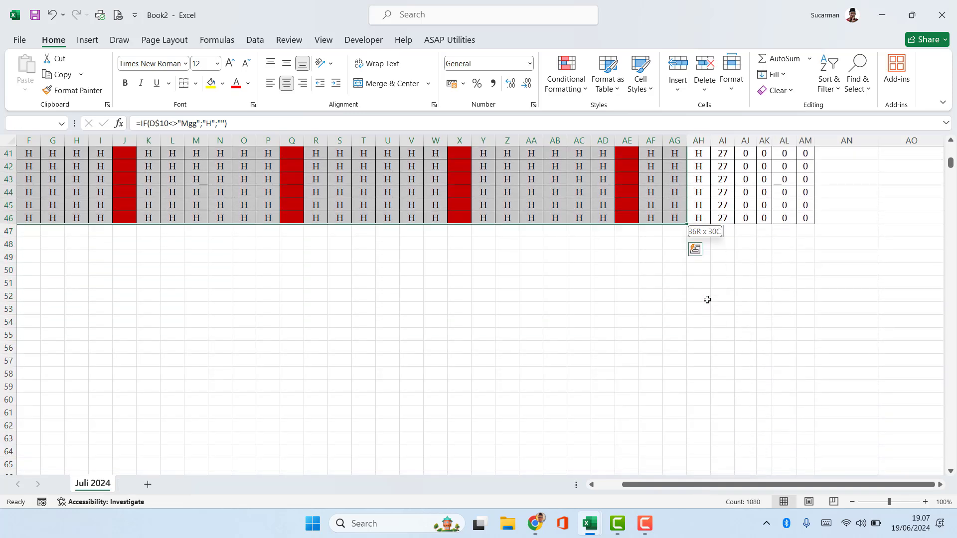
key("shift+Right")
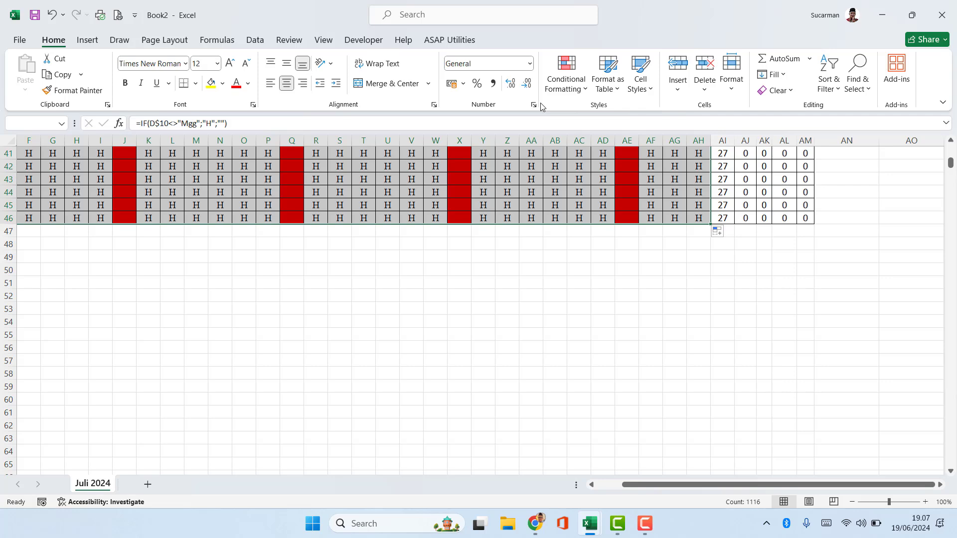
scroll(456, 168, "up", 13)
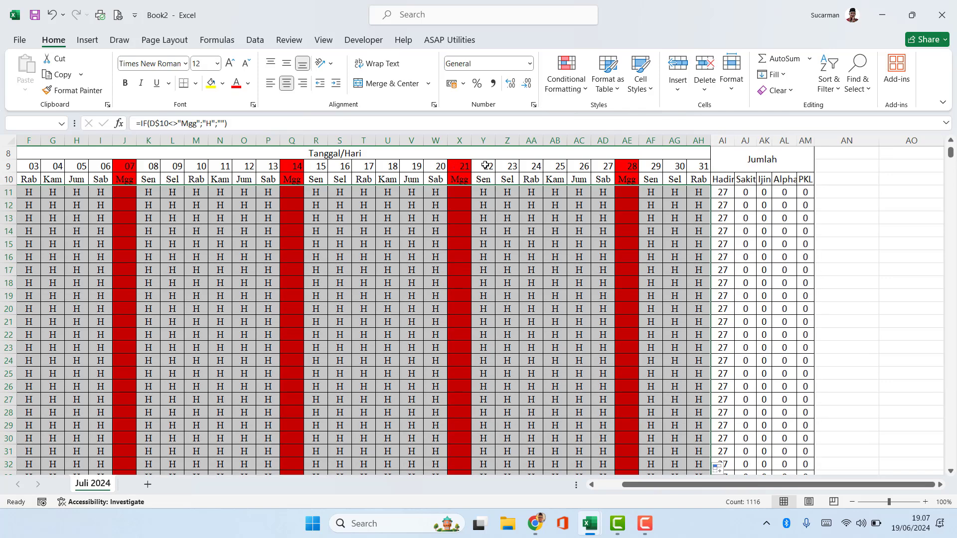
left_click(257, 40)
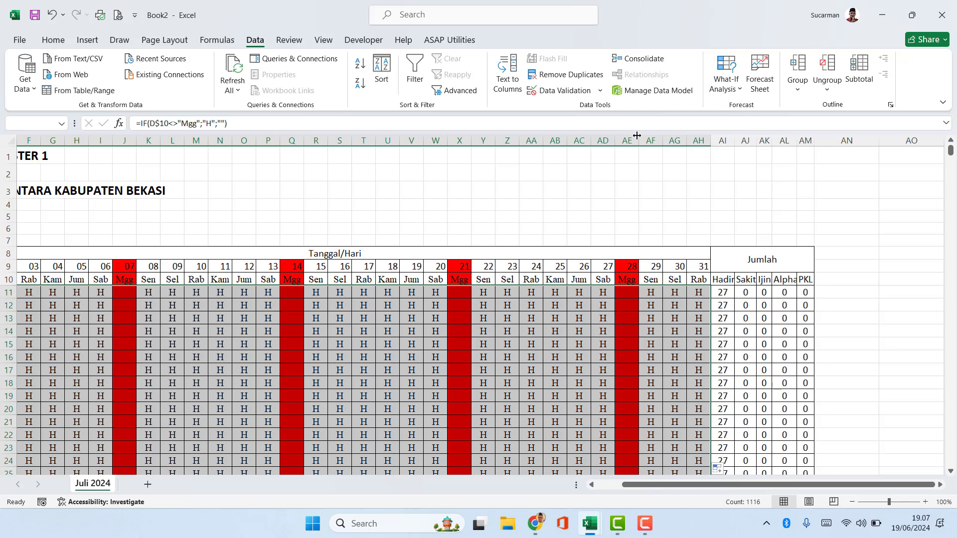
left_click(602, 91)
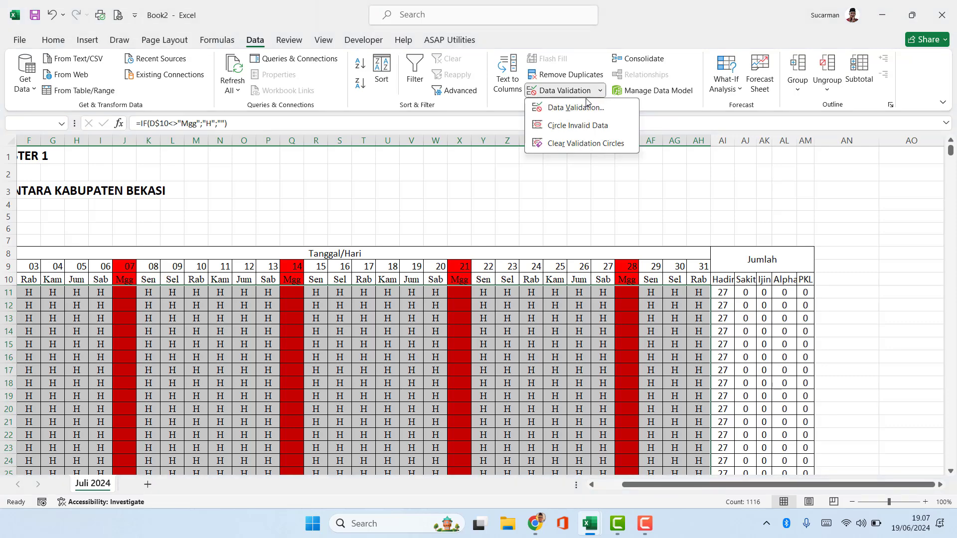
left_click(577, 108)
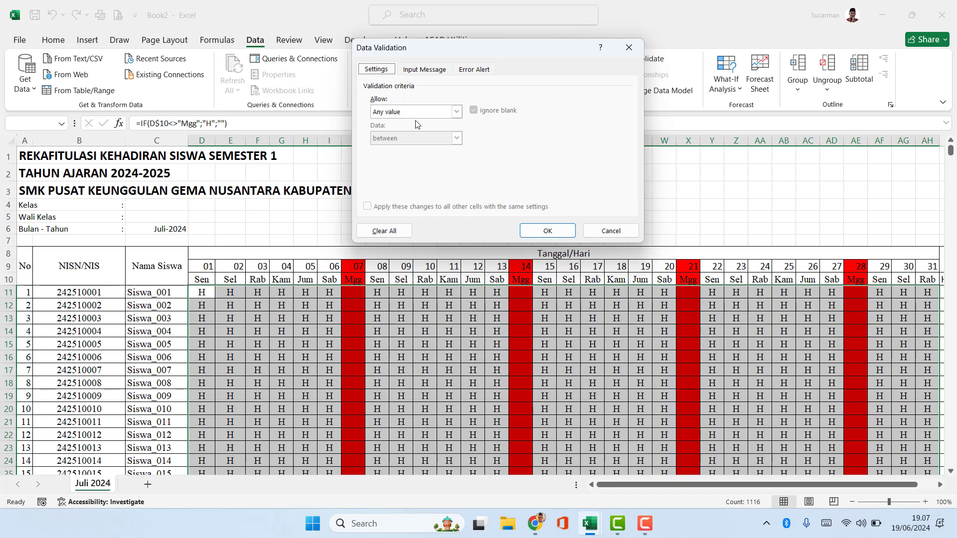
left_click(457, 112)
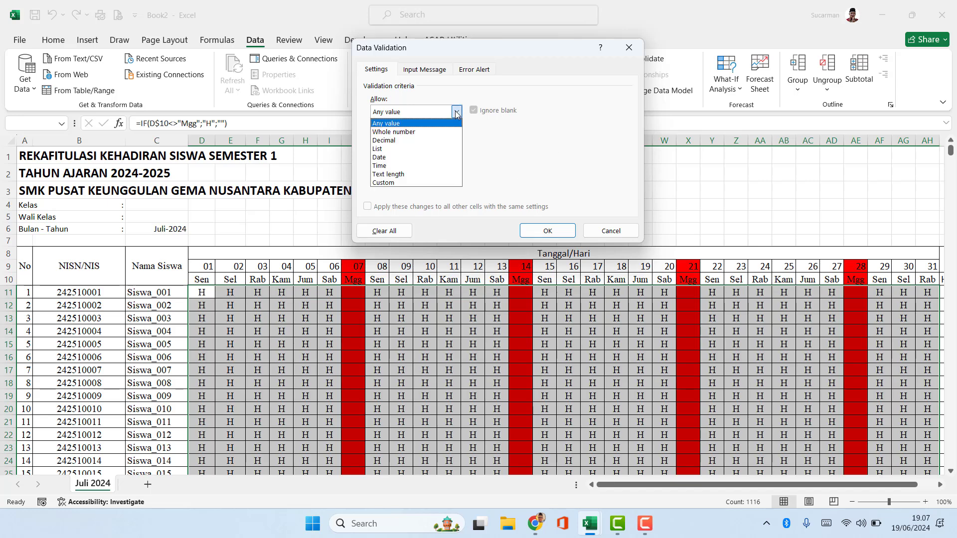
left_click(393, 150)
left_click(394, 164)
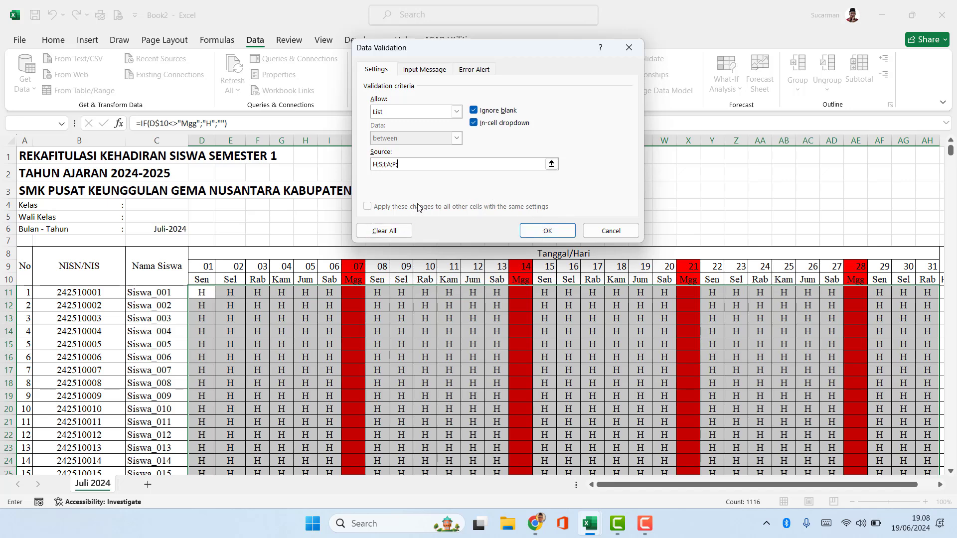
left_click(550, 233)
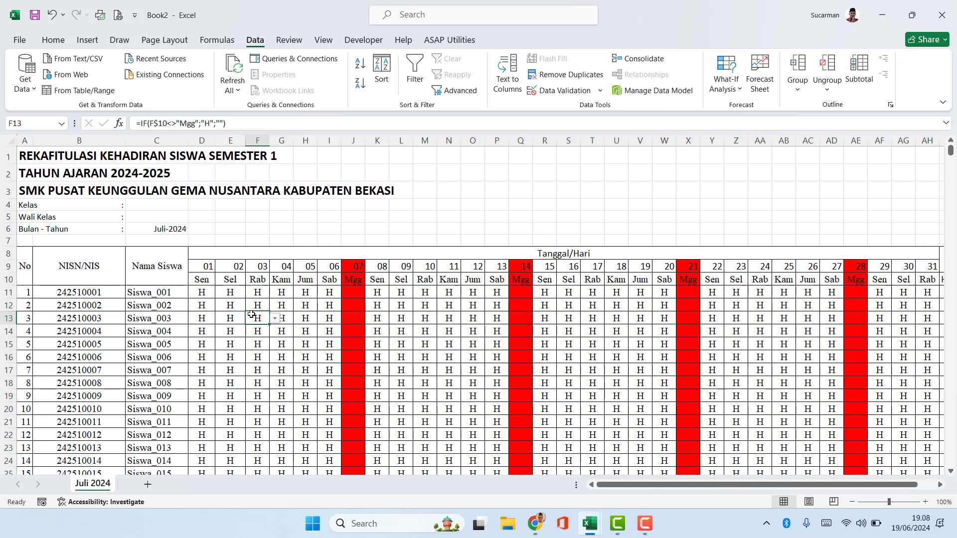
Check several attendance cells, including F13, D11 and N14, for the validation dropdown
left_click(259, 314)
left_click(214, 297)
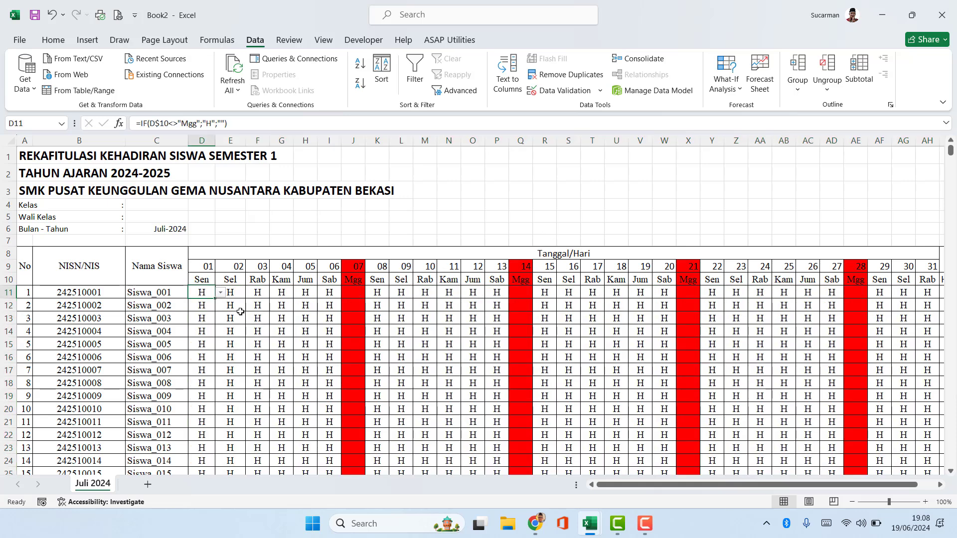
left_click(280, 326)
left_click(451, 333)
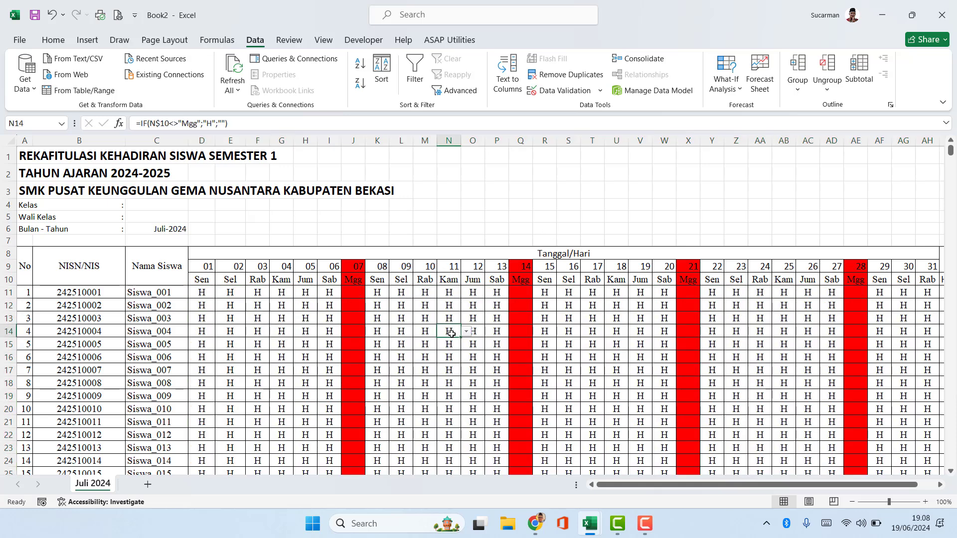
Set the attendance of Siswa_001 on day 01 to S and of Siswa_002 on day 09 to I
left_click(199, 298)
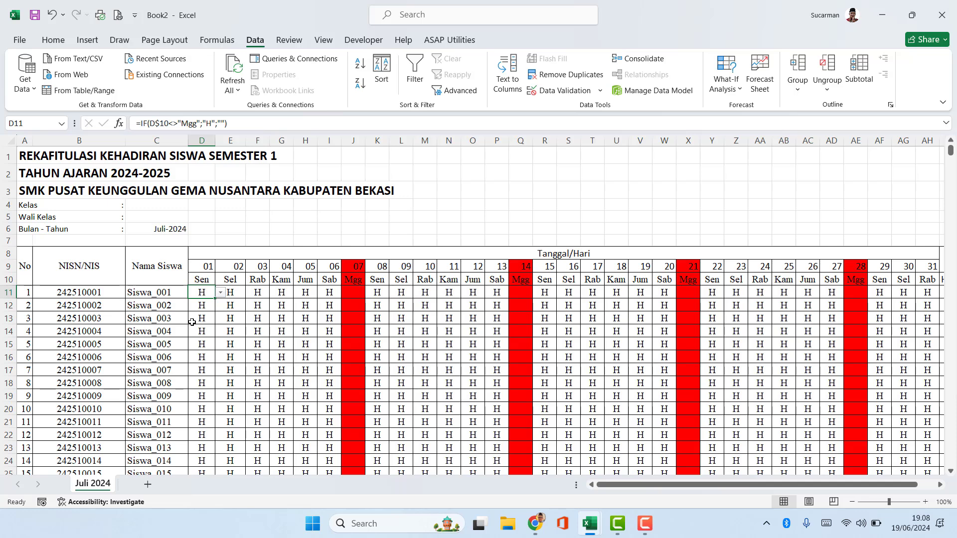
left_click(220, 294)
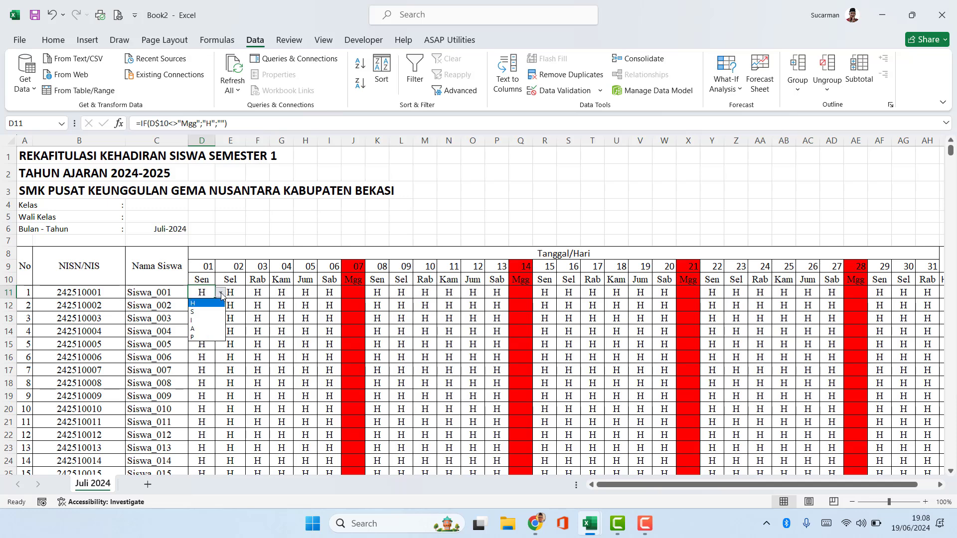
left_click(205, 313)
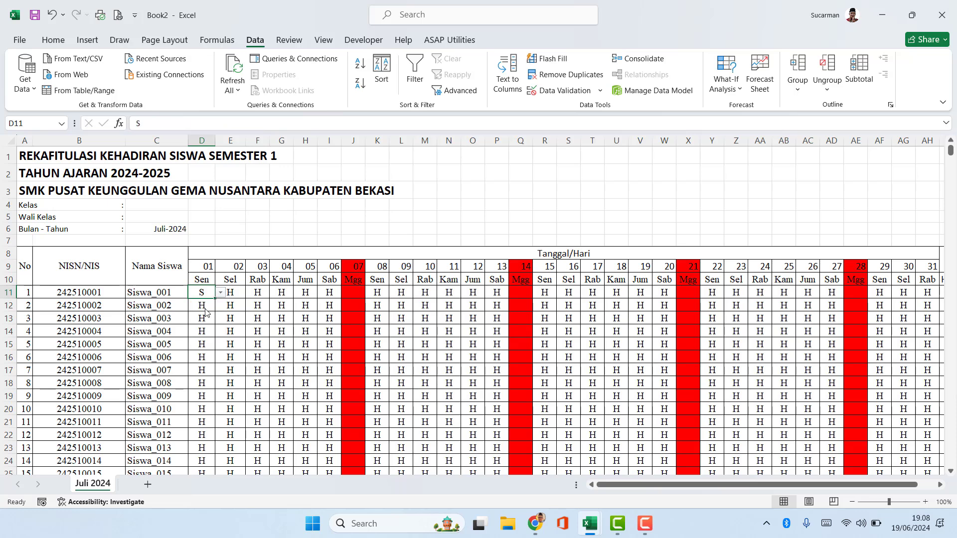
left_click(400, 307)
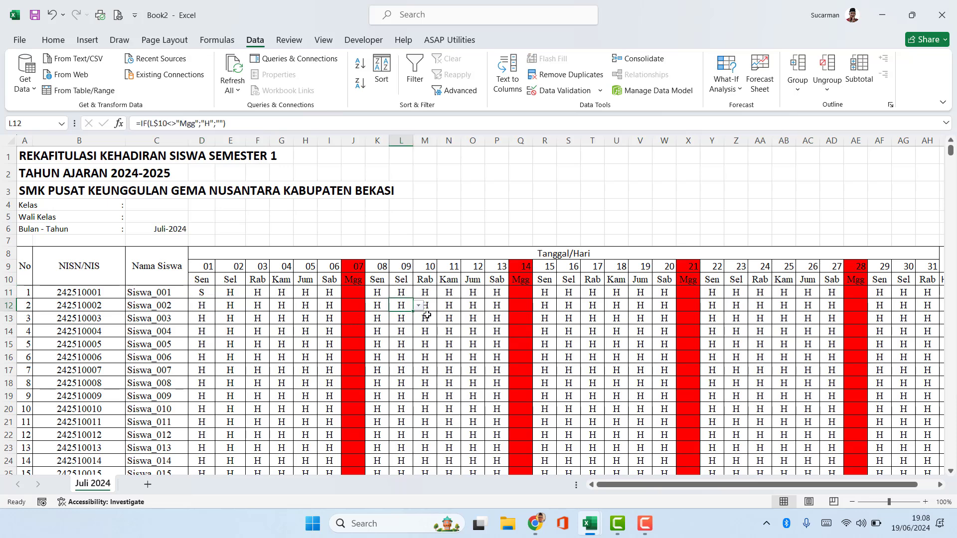
left_click(419, 305)
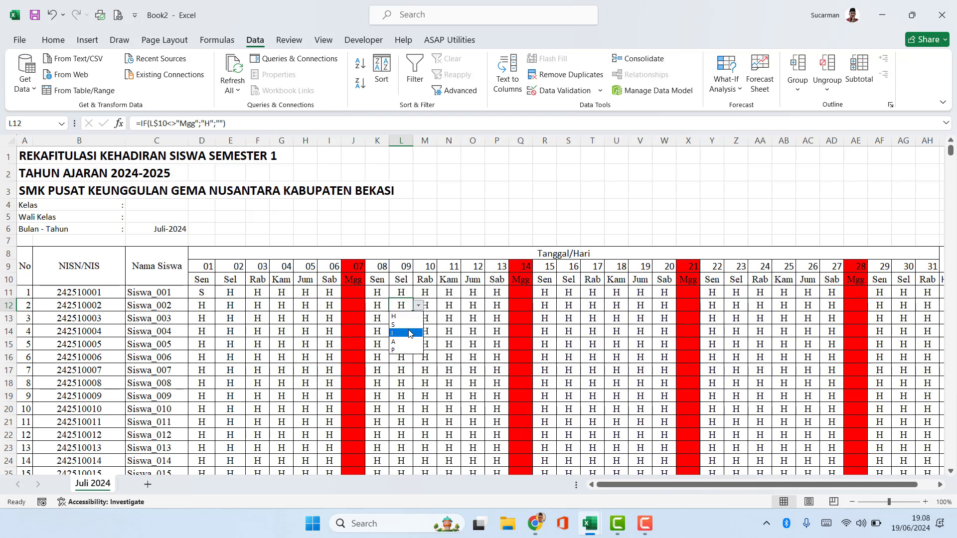
key("Escape")
type("I")
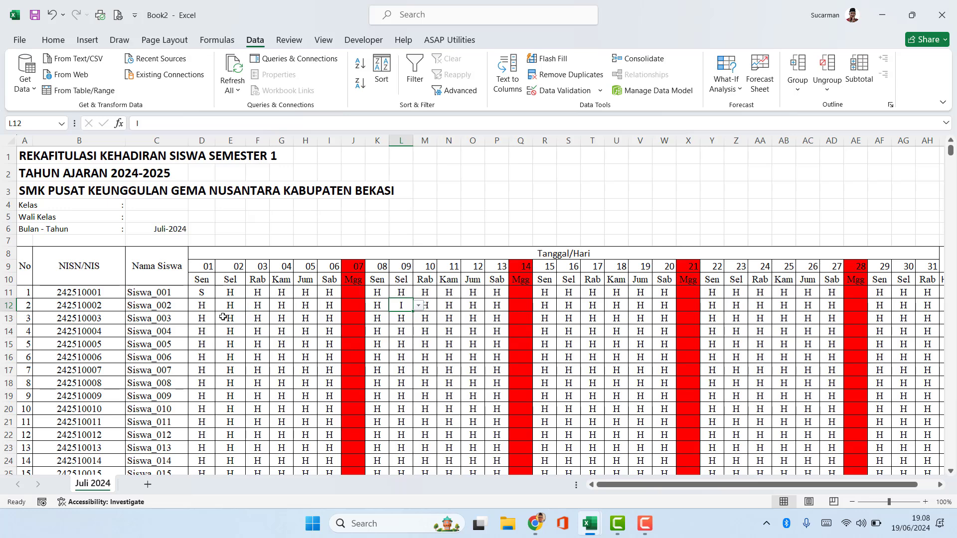
Mark Siswa_001 as I on day 02 and as A on day 03, choosing from the validation list
left_click(234, 293)
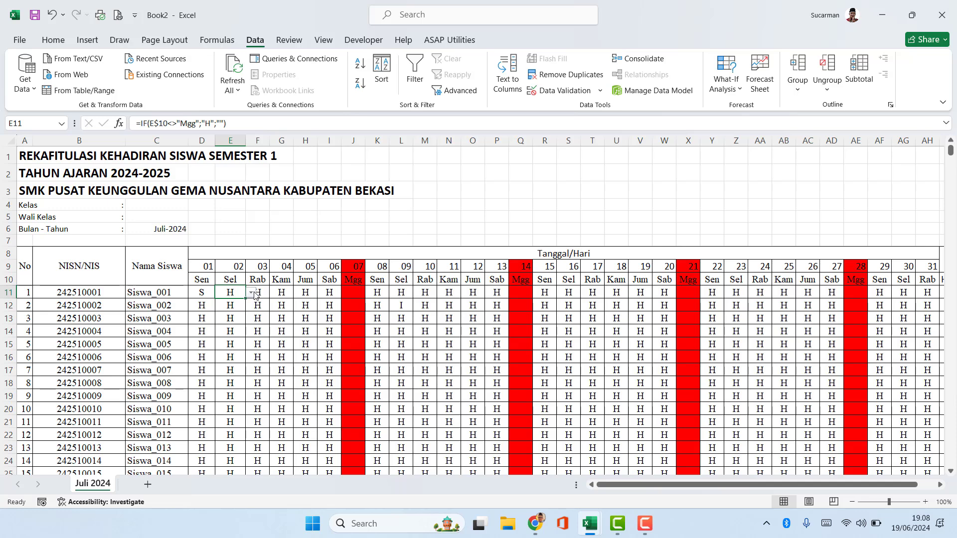
left_click(252, 293)
left_click(223, 321)
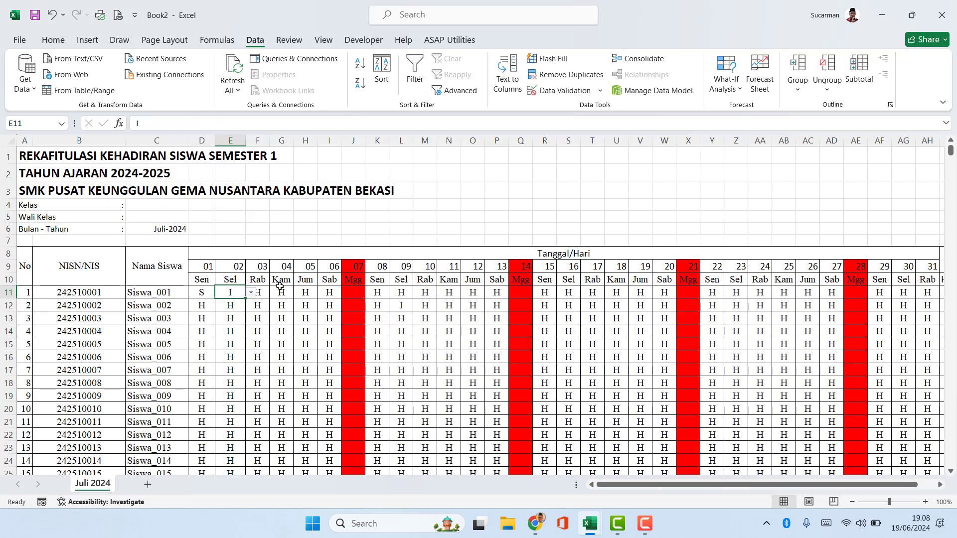
left_click(262, 293)
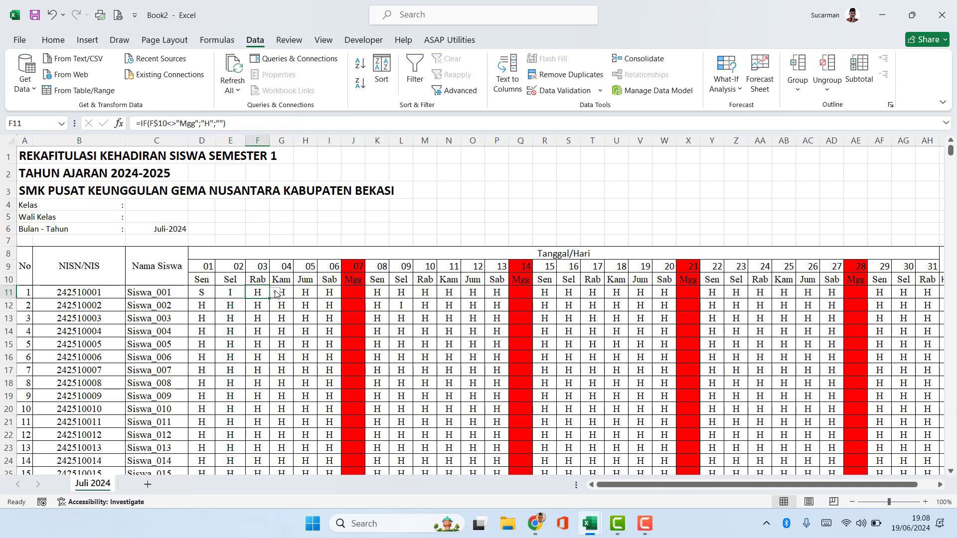
left_click(276, 292)
left_click(268, 328)
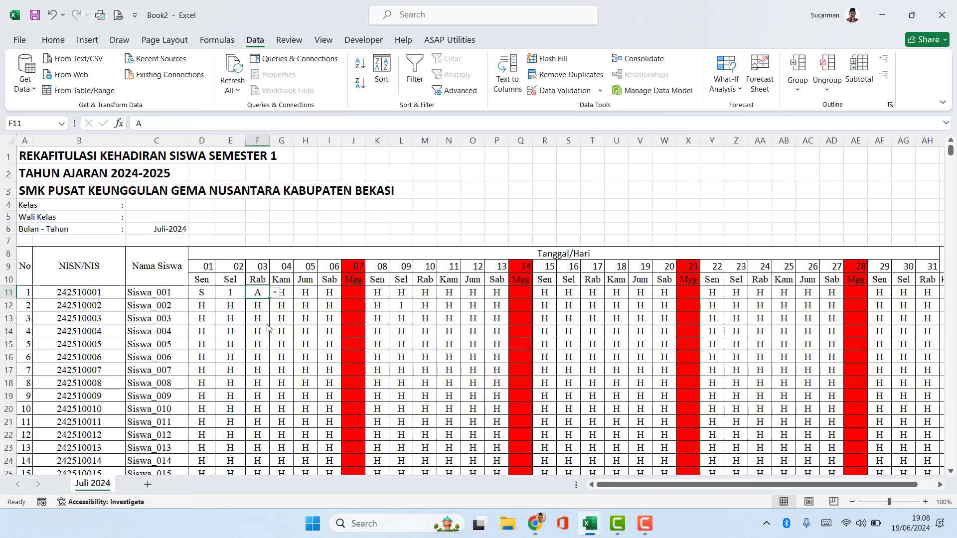
Mark Siswa_001 as P on days 08, 09 and 10, choosing from the validation list
left_click(380, 294)
left_click(395, 295)
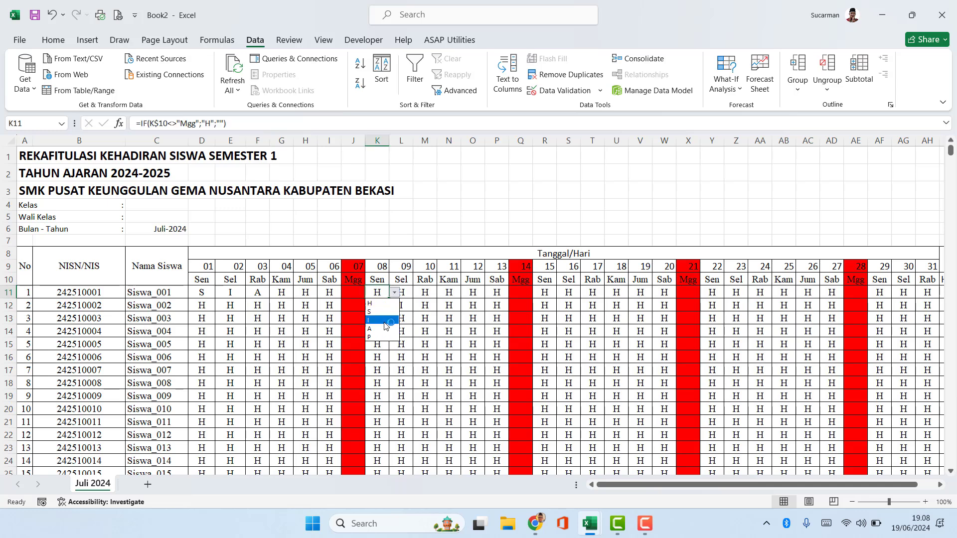
left_click(386, 337)
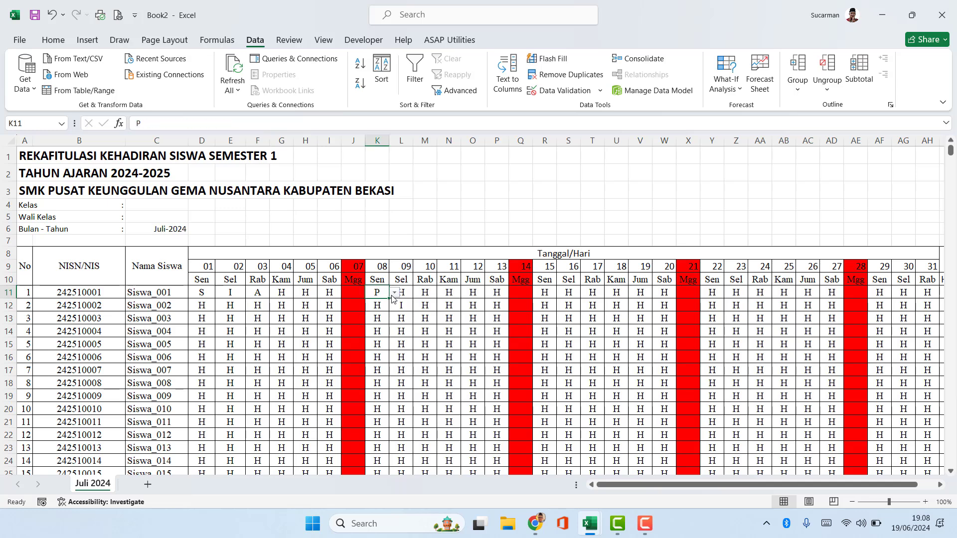
left_click(402, 294)
left_click(418, 294)
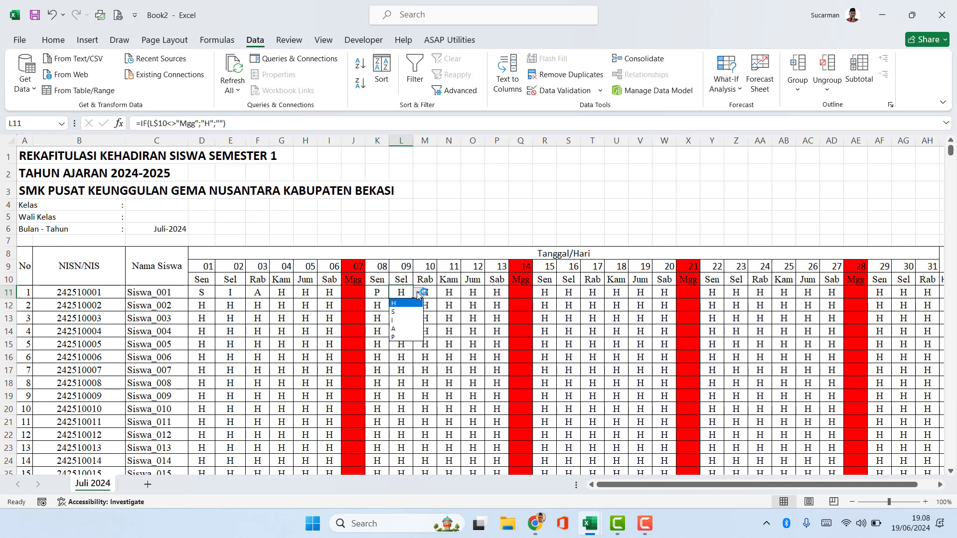
left_click(401, 338)
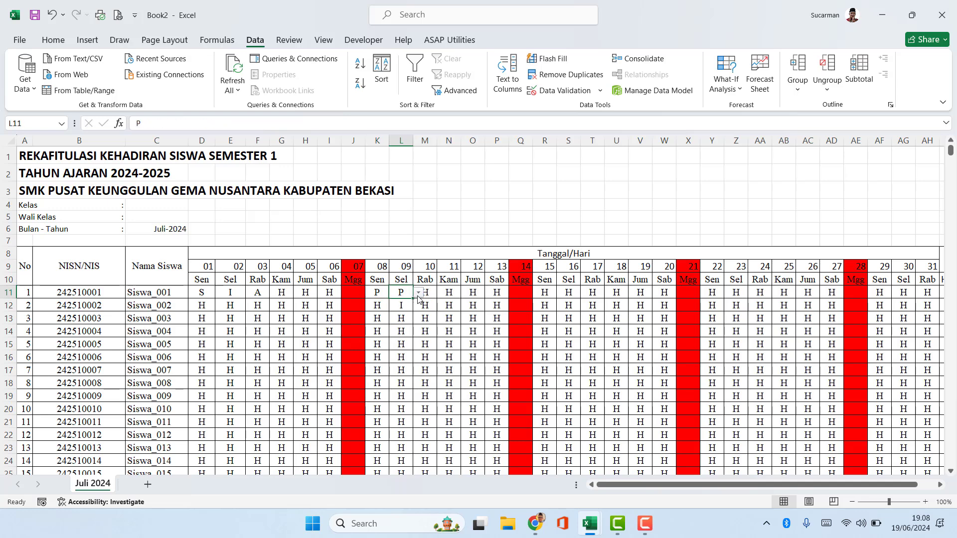
left_click(432, 293)
left_click(444, 293)
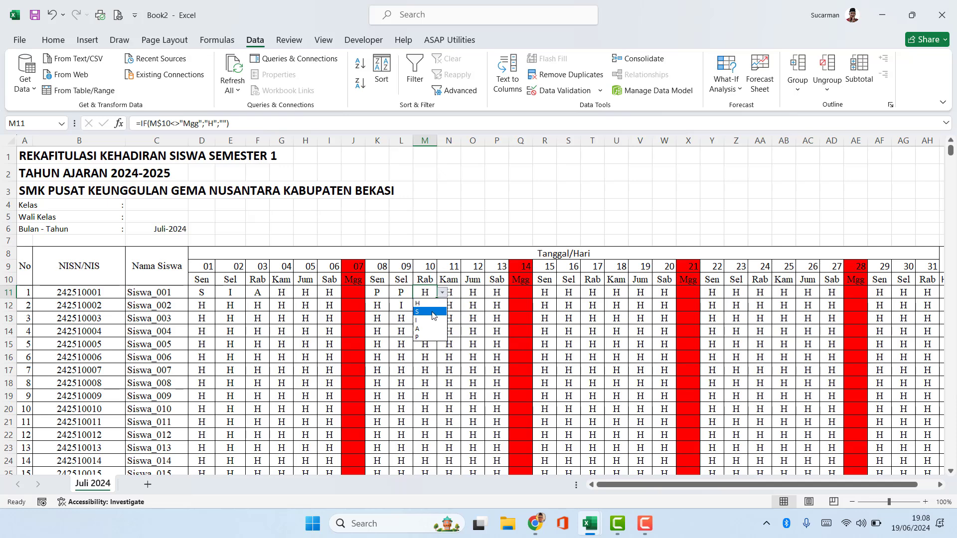
left_click(423, 337)
left_click_drag(593, 344, 598, 360)
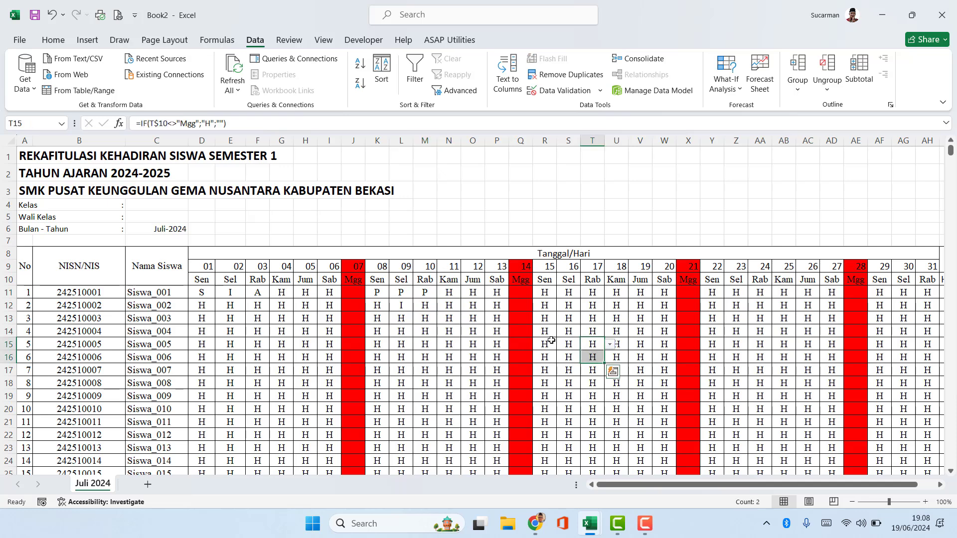
Check the Hadir, Sakit, Ijin, Alpha and PKL totals and their COUNTIF formulas for the edited students
left_click(941, 485)
left_click(941, 485)
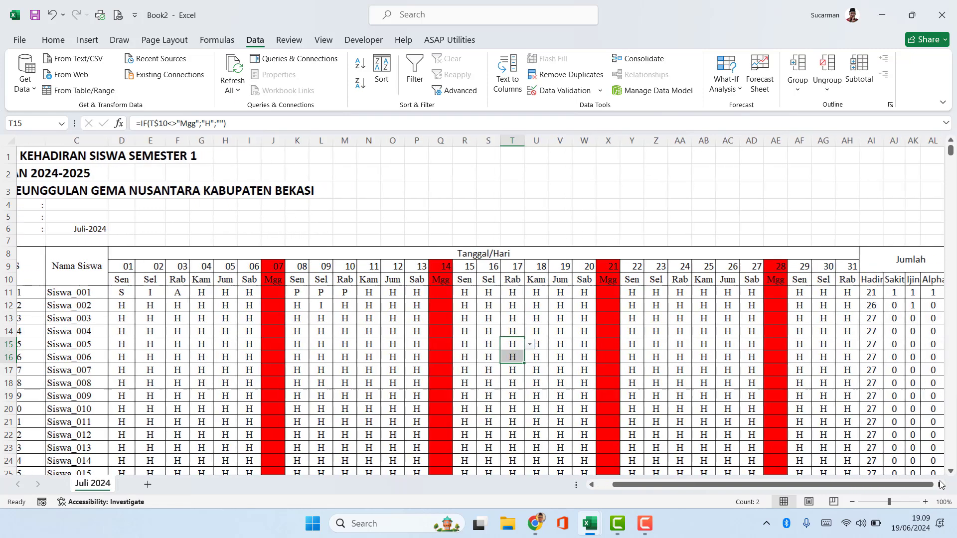
left_click(941, 484)
left_click(941, 484)
left_click(792, 318)
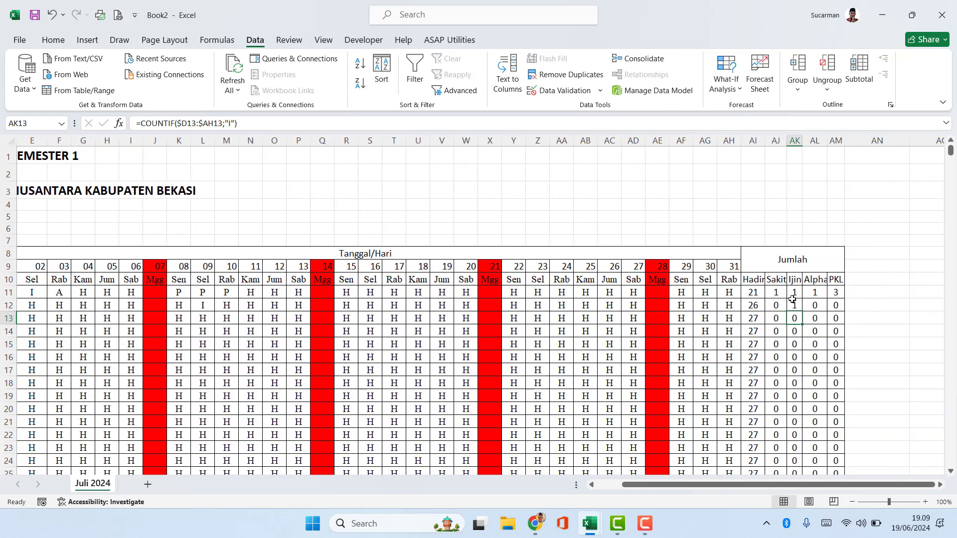
left_click(793, 305)
left_click(776, 293)
left_click(753, 294)
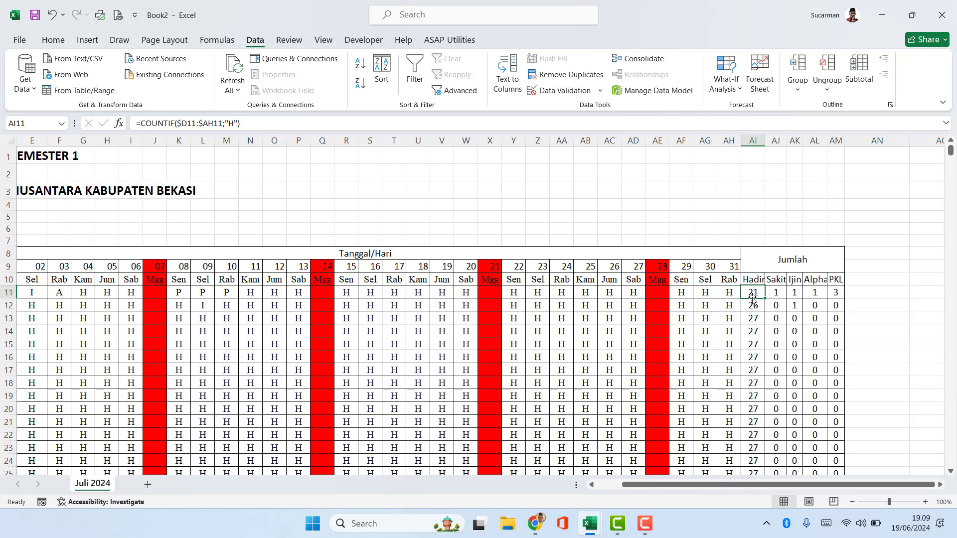
left_click(778, 290)
left_click(795, 295)
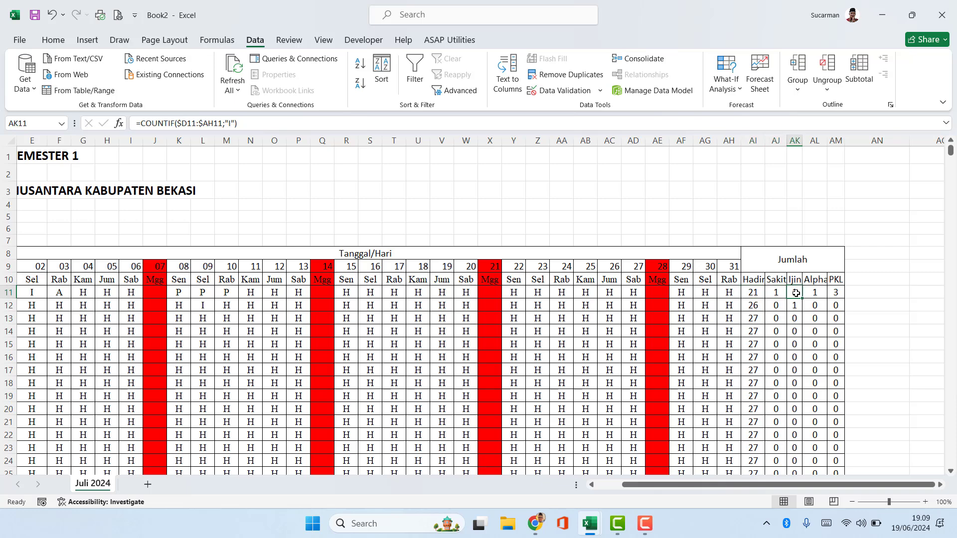
left_click(814, 293)
left_click(836, 293)
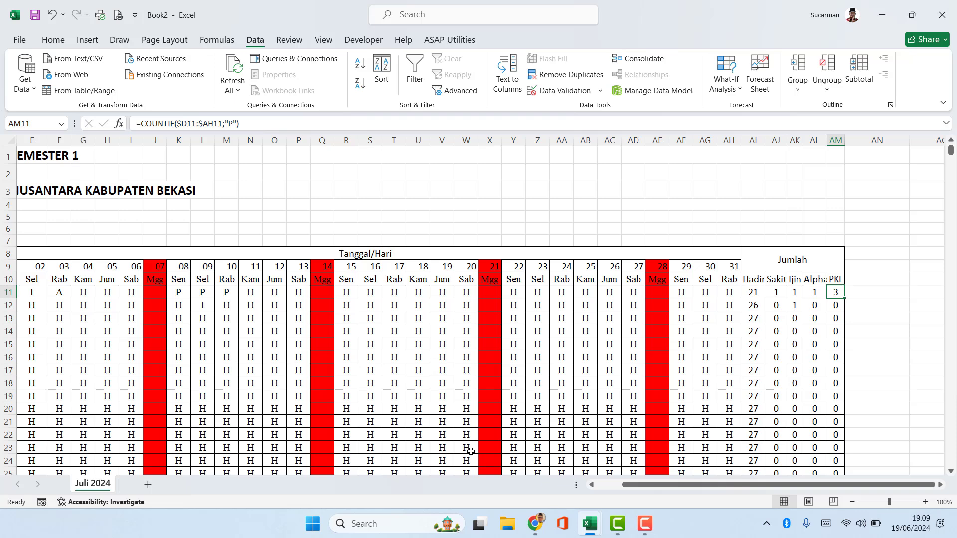
Create a copy of the Juli 2024 sheet at the end of the workbook
left_click_drag(654, 486, 616, 486)
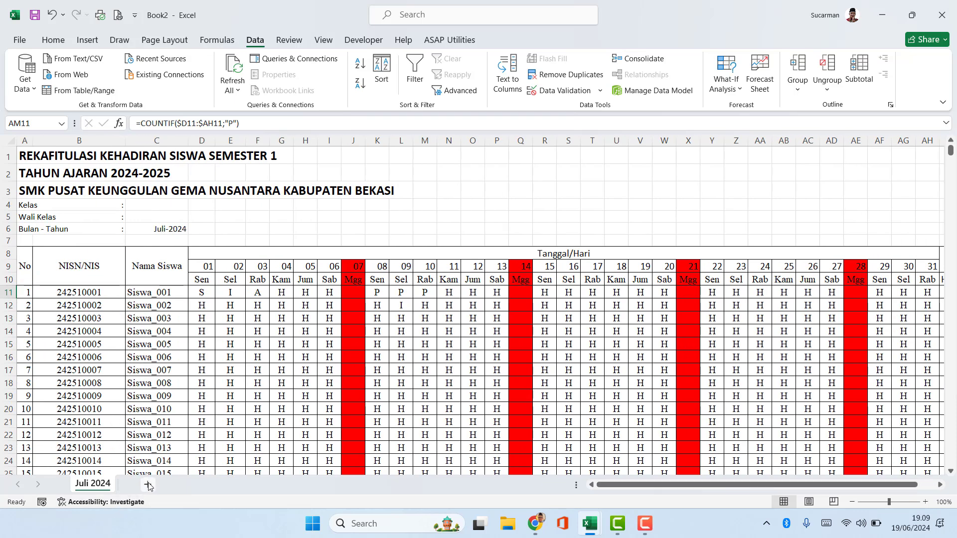
right_click(82, 485)
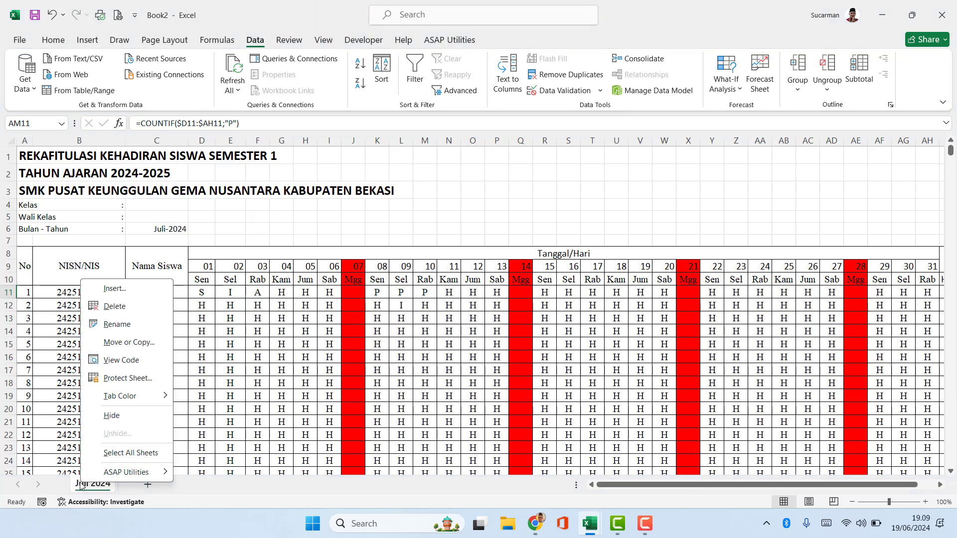
left_click(133, 343)
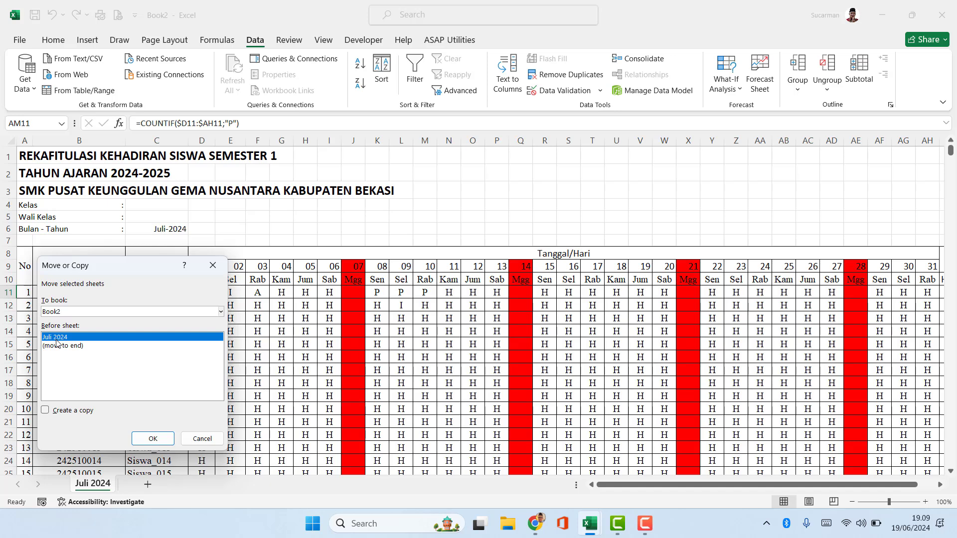
left_click(60, 345)
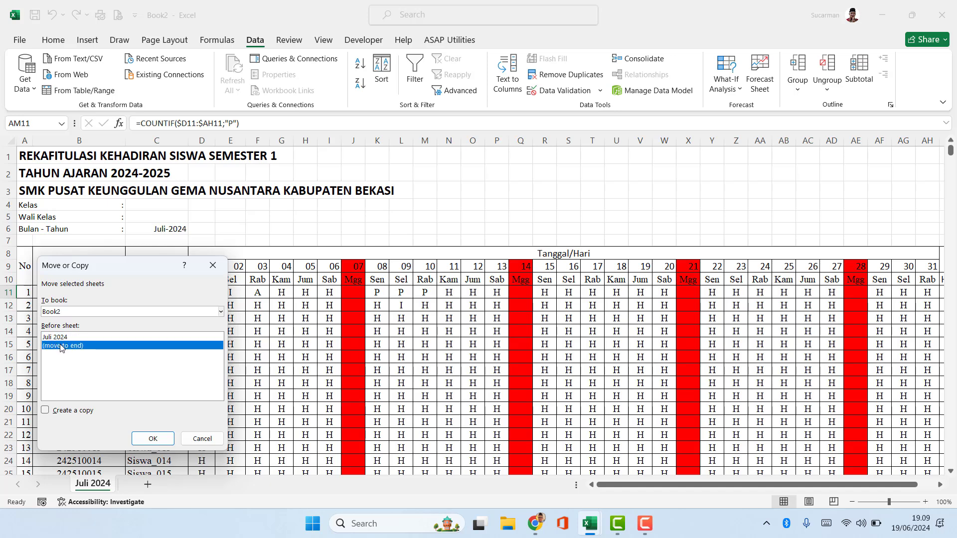
left_click(48, 412)
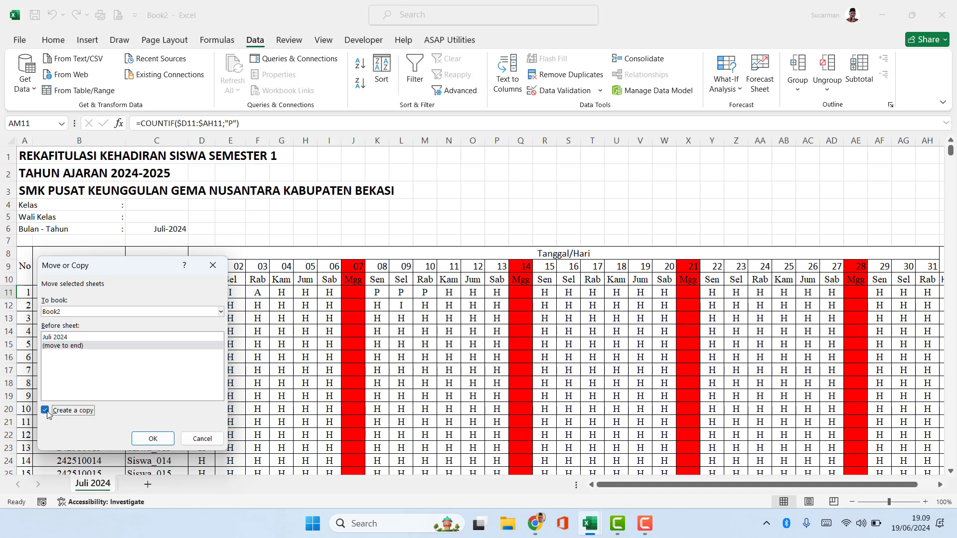
left_click(150, 440)
Rename the copied sheet as Agustus 2024
right_click(148, 488)
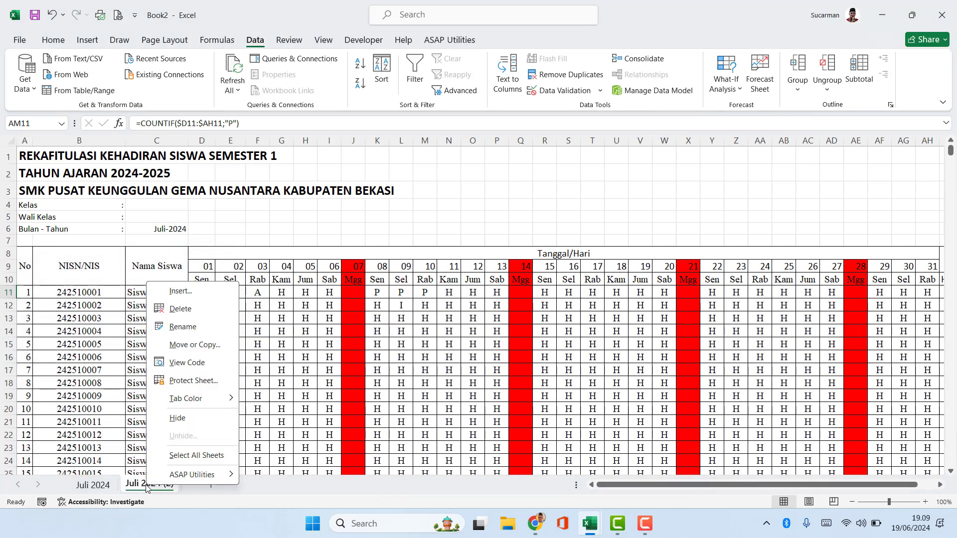
left_click(183, 327)
type("A")
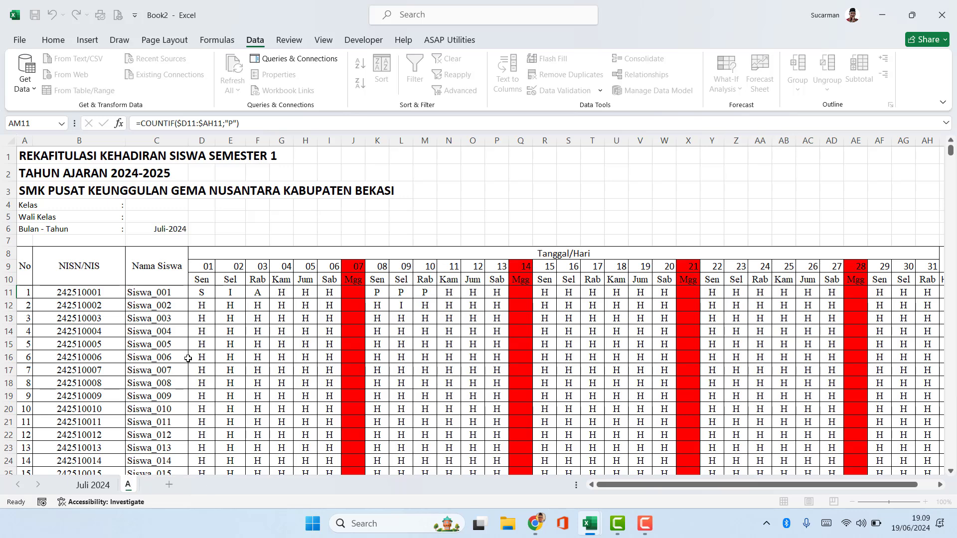
type("gustus 2024")
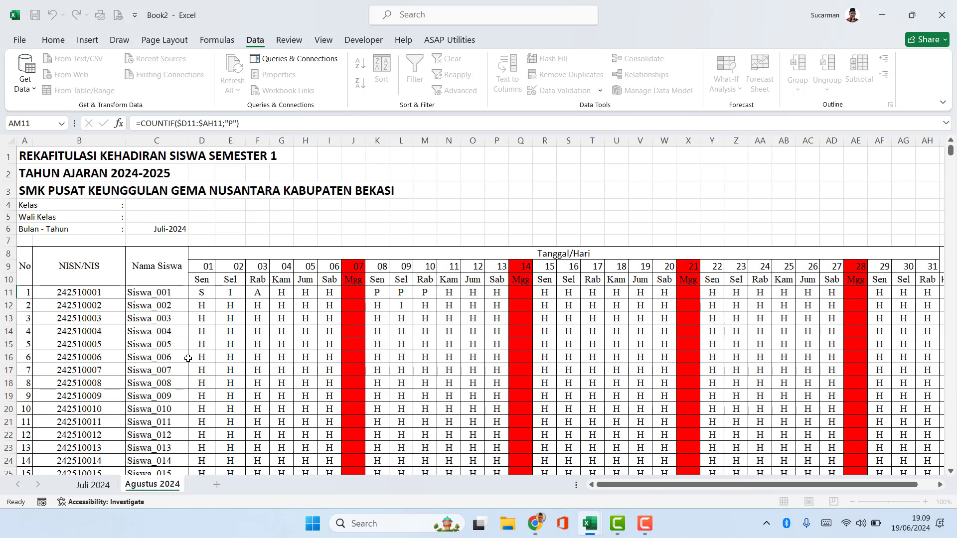
key("Return")
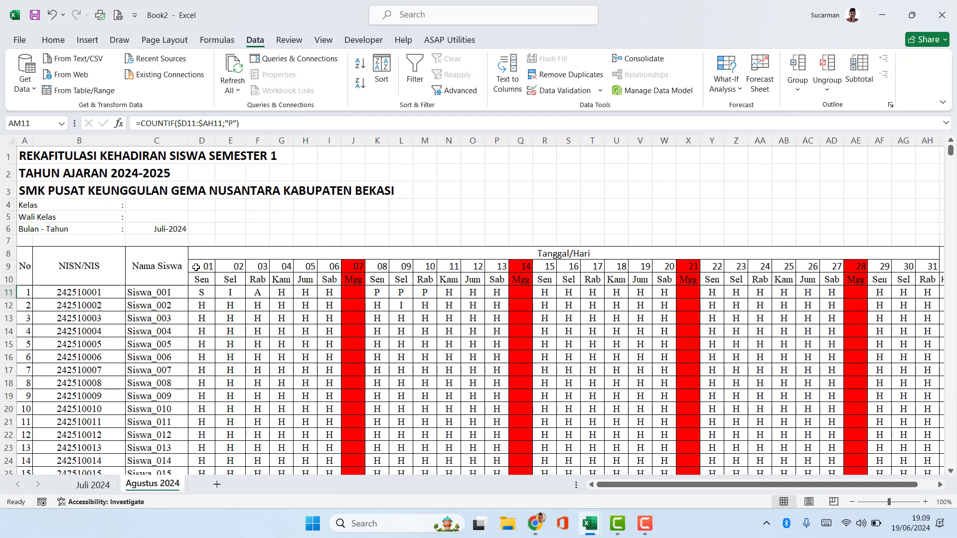
Change the start date in D9 of the Agustus 2024 sheet to 01/08/2024
left_click(196, 268)
left_click(157, 122)
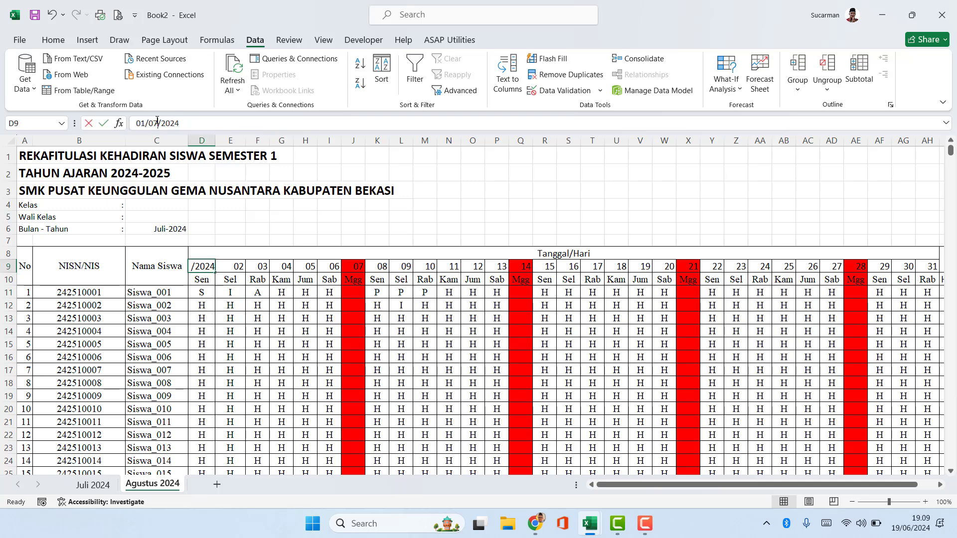
left_click_drag(157, 123, 153, 123)
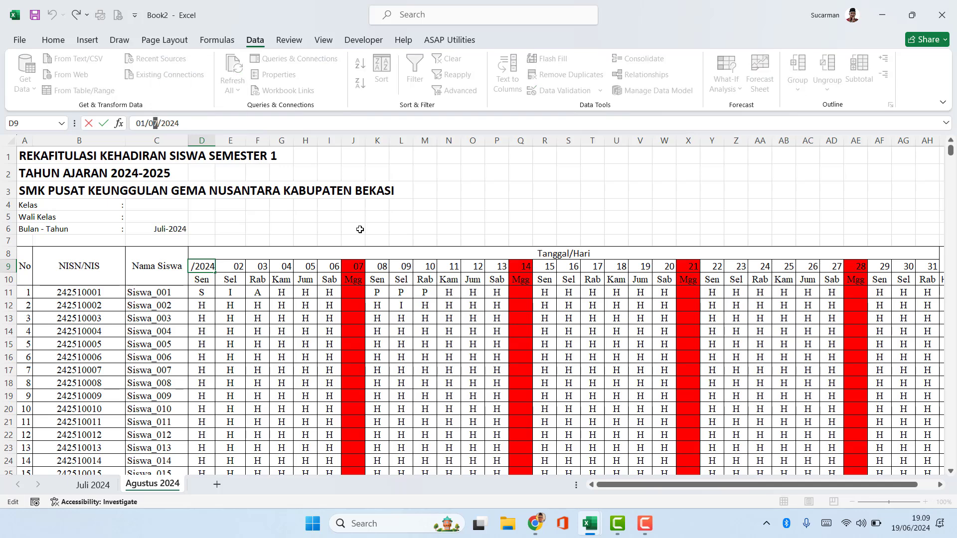
type("8")
key("Return")
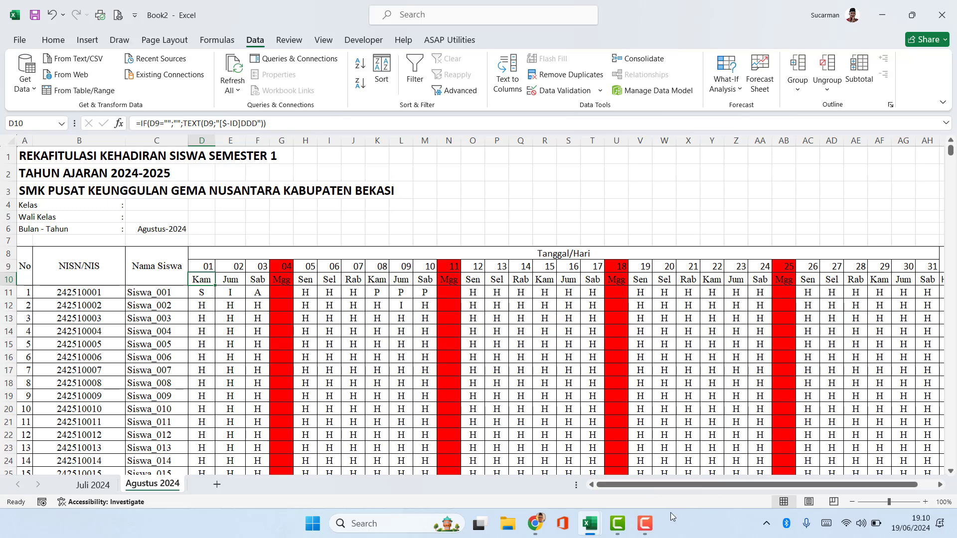
left_click(647, 525)
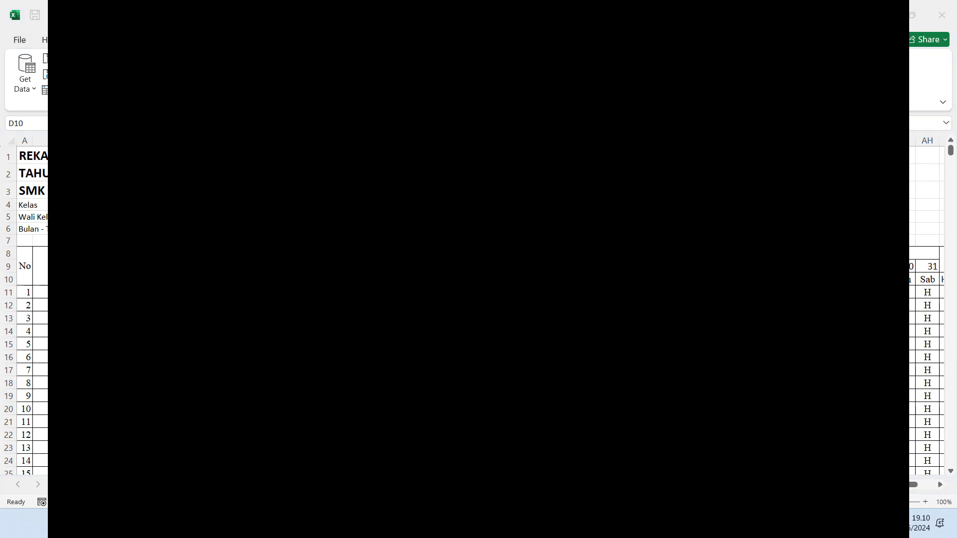